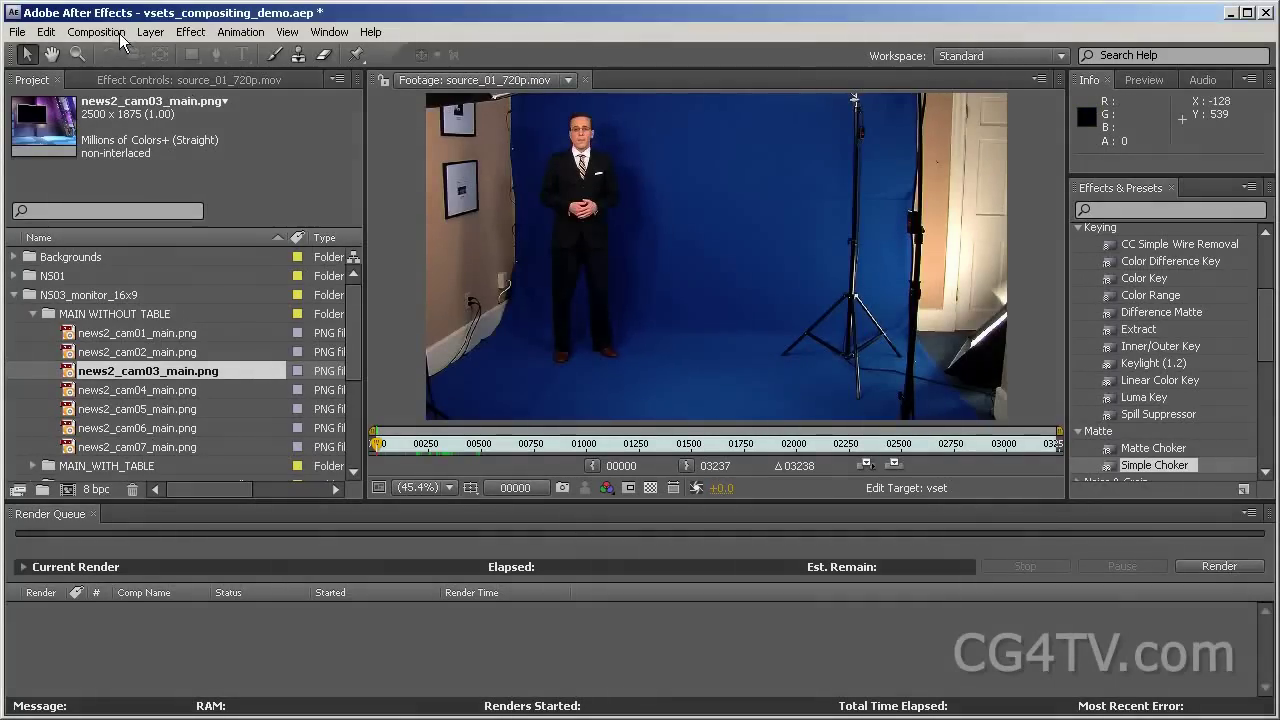
- Create a 1280×720 Comp 1 with news2_cam02_main.png as its first layer
left_click(96, 32)
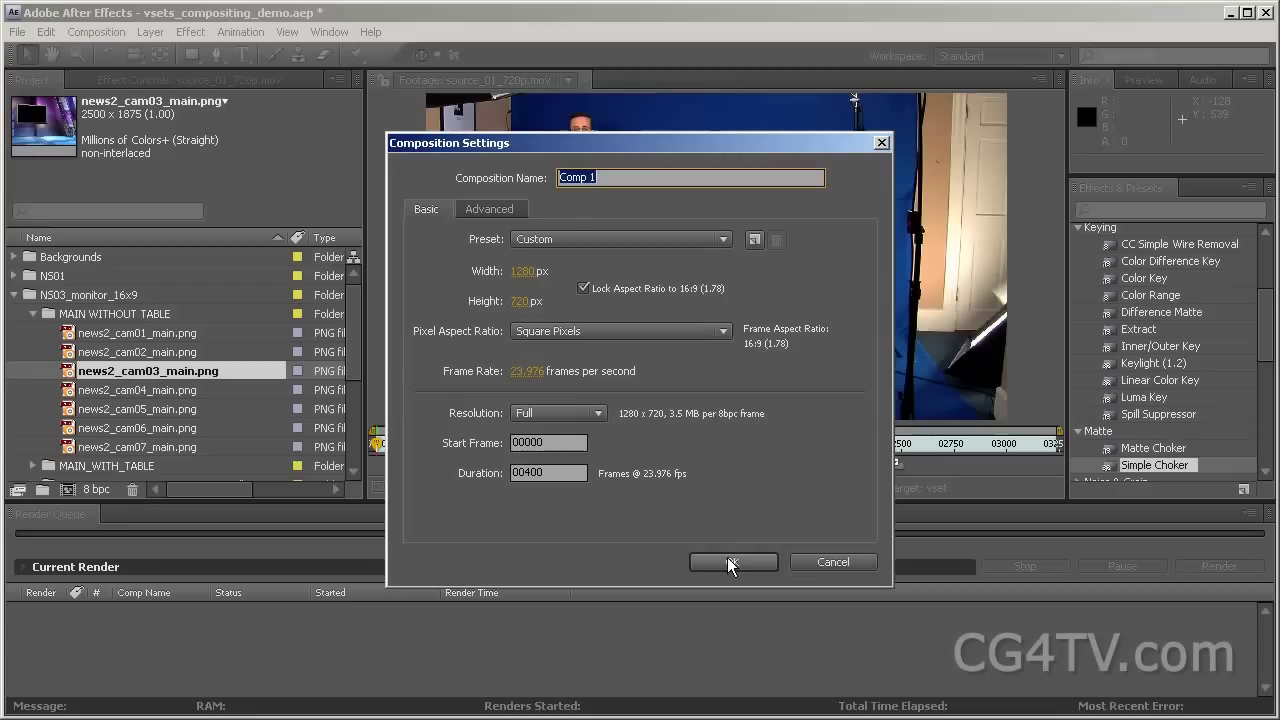
left_click(727, 557)
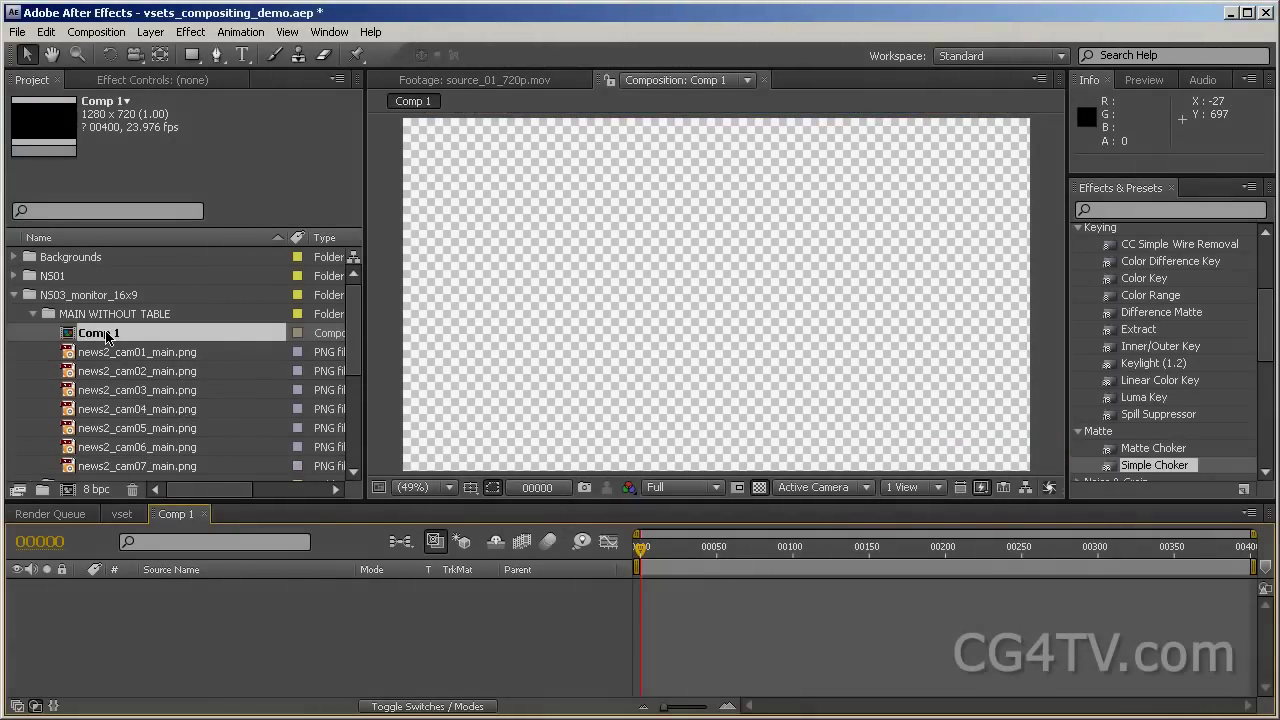
left_click_drag(356, 314, 355, 326)
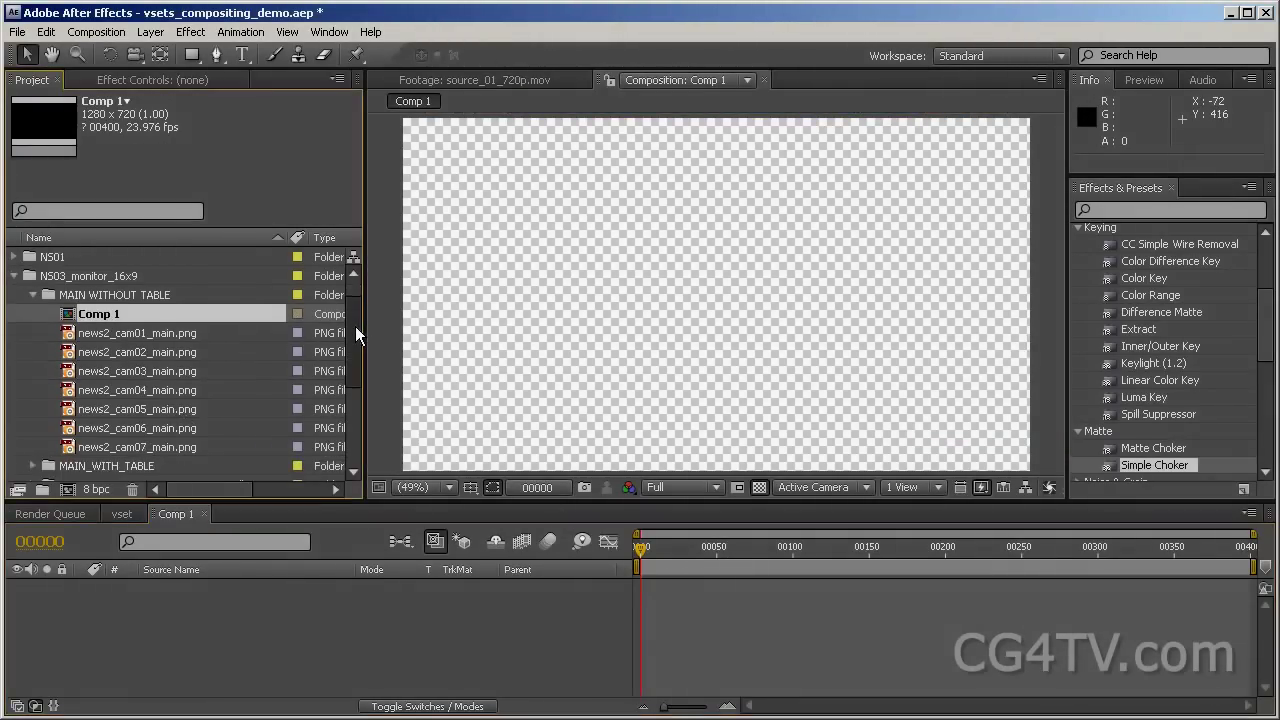
left_click(176, 352)
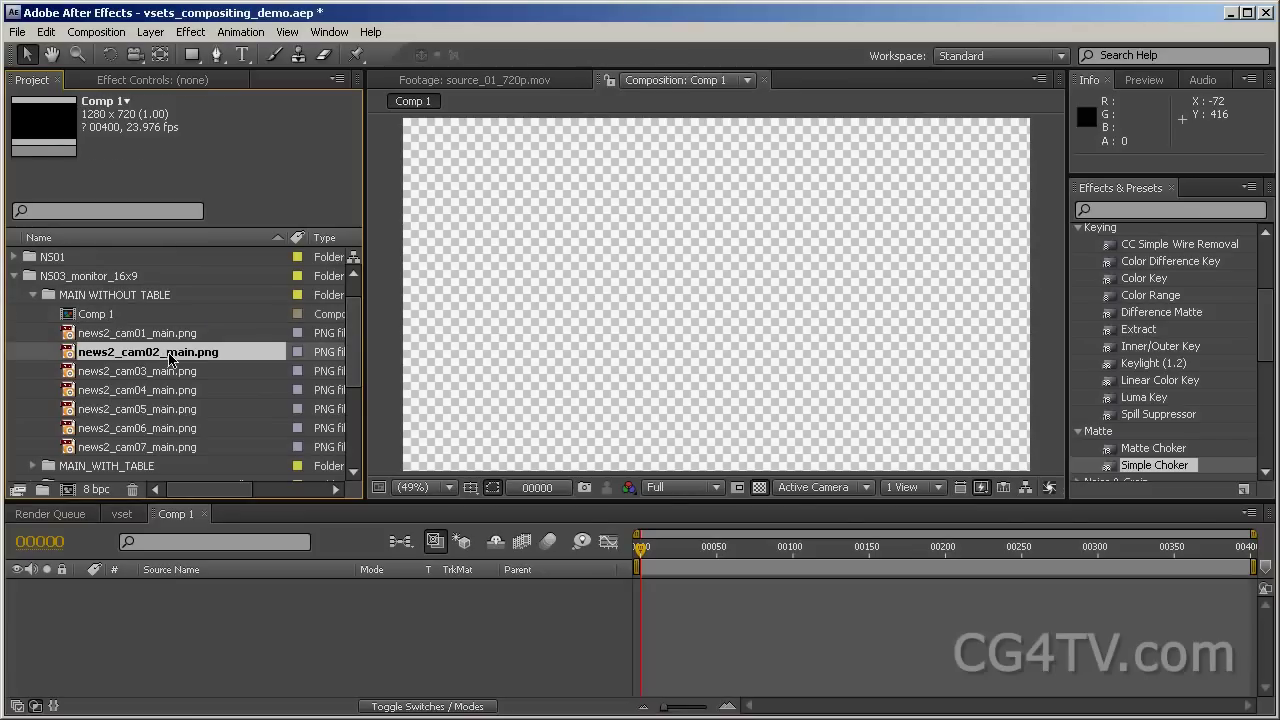
left_click_drag(160, 360, 178, 630)
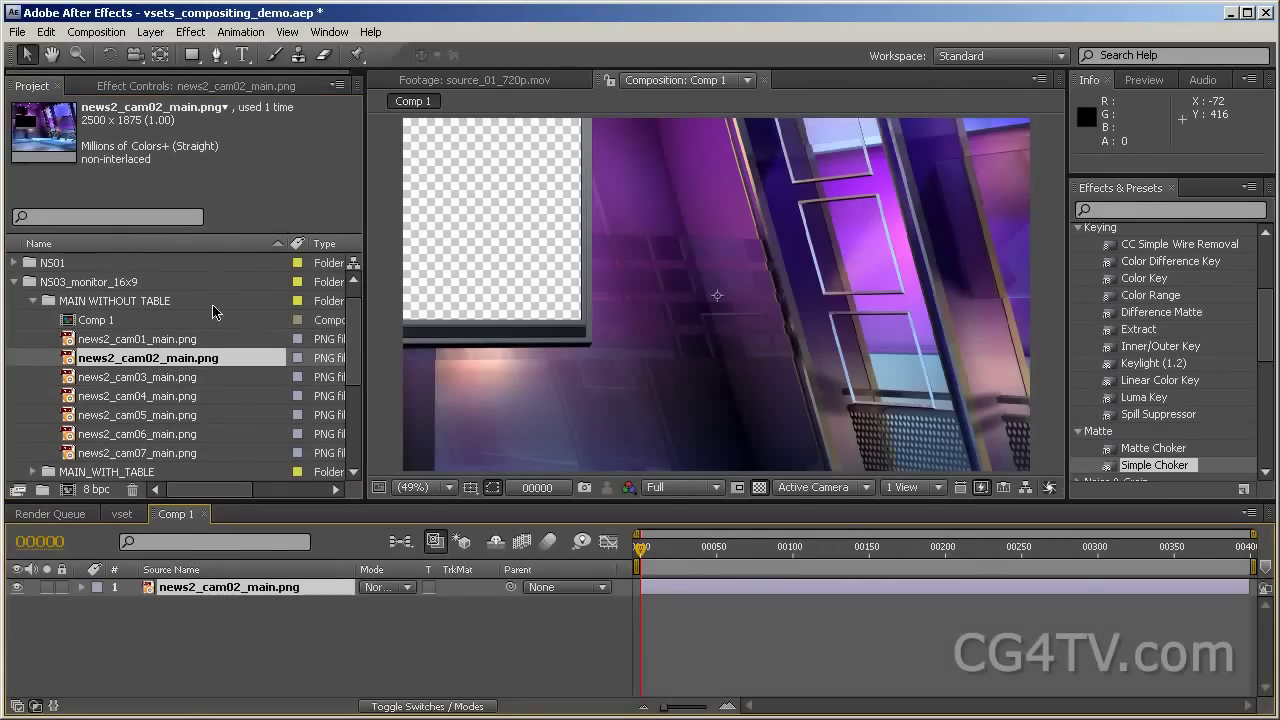
- Add Adjustment Layer 3 and parent the news set image to it
left_click(151, 33)
mouse_move(162, 52)
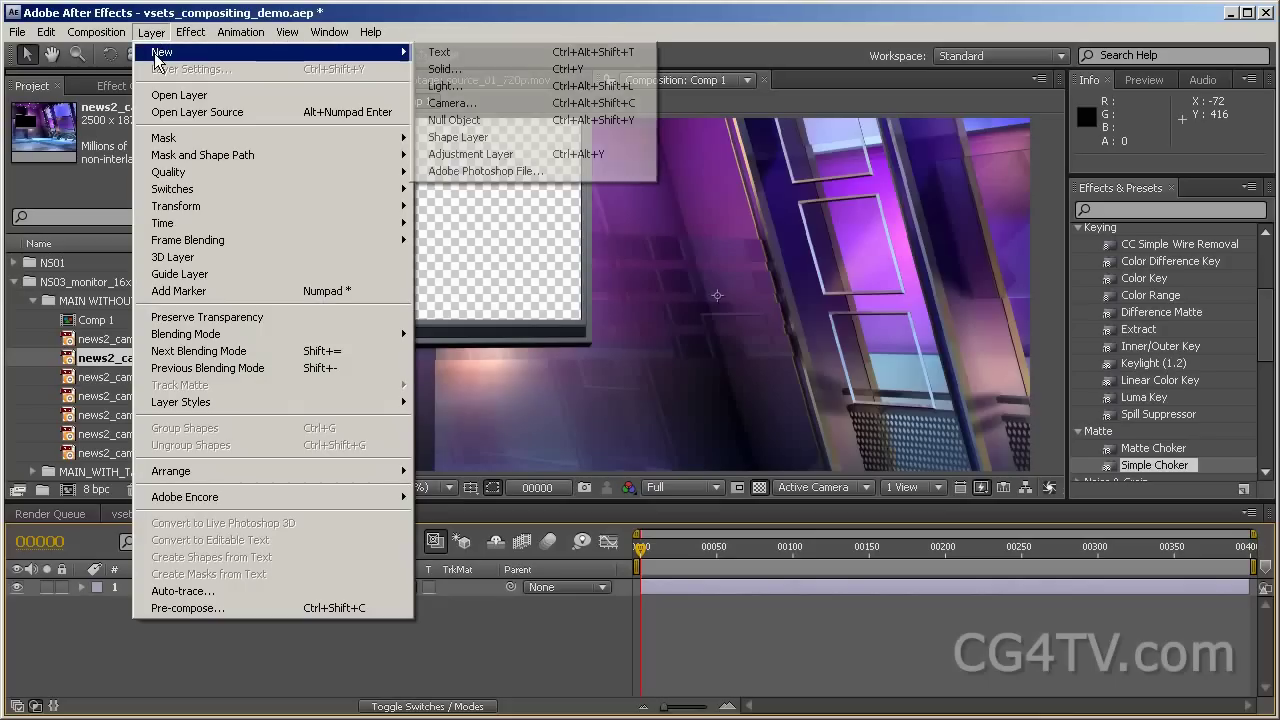
left_click(457, 155)
left_click(228, 606)
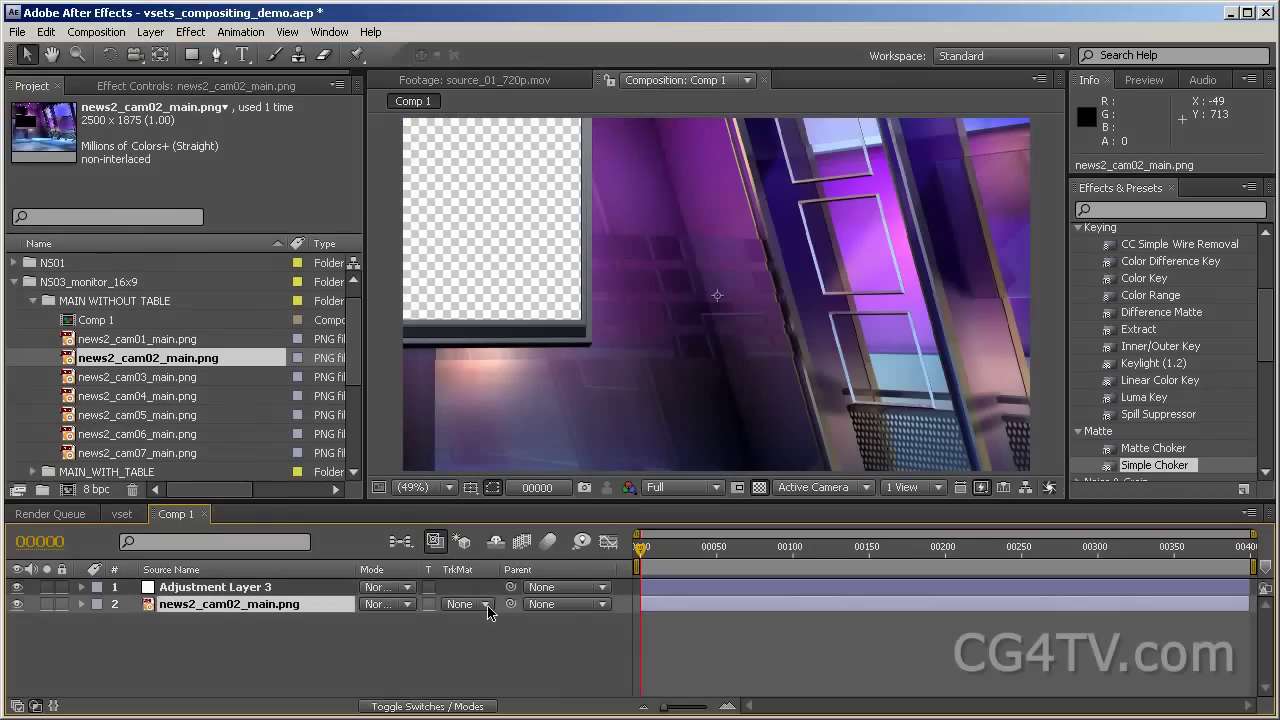
left_click(566, 605)
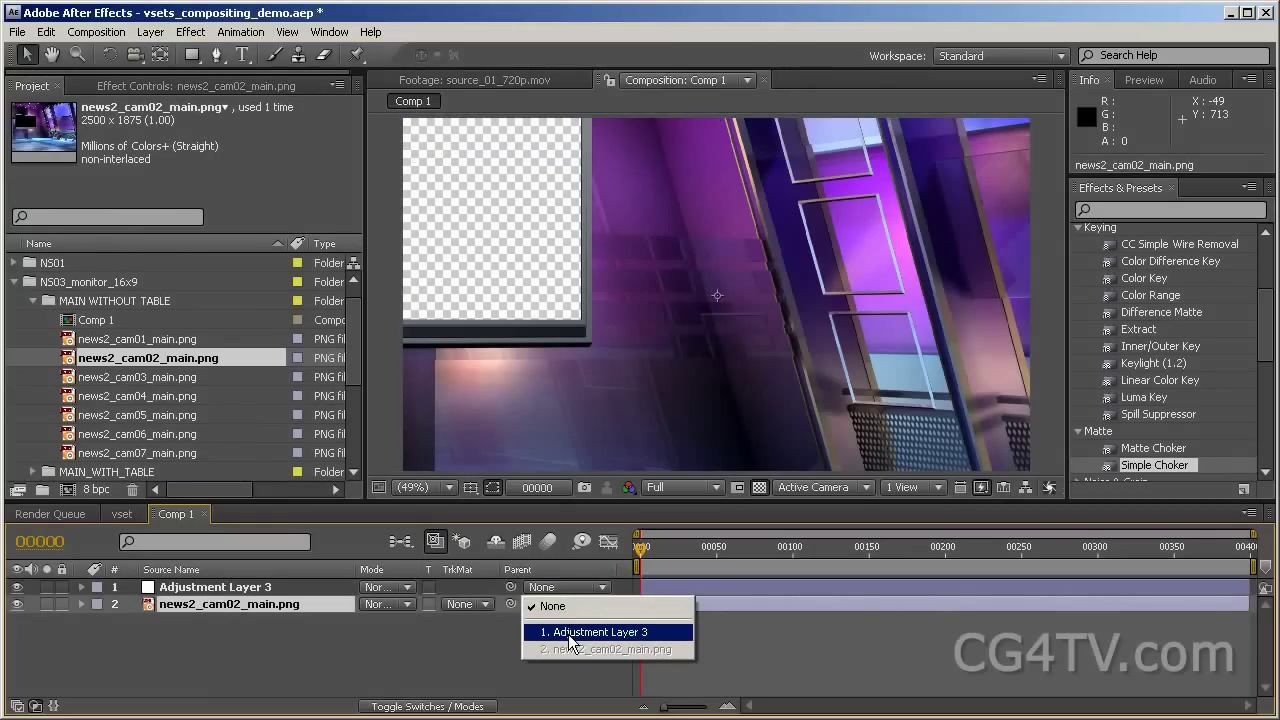
left_click(568, 634)
- Scale Adjustment Layer 3 down to 62% so the whole set fits
left_click(230, 592)
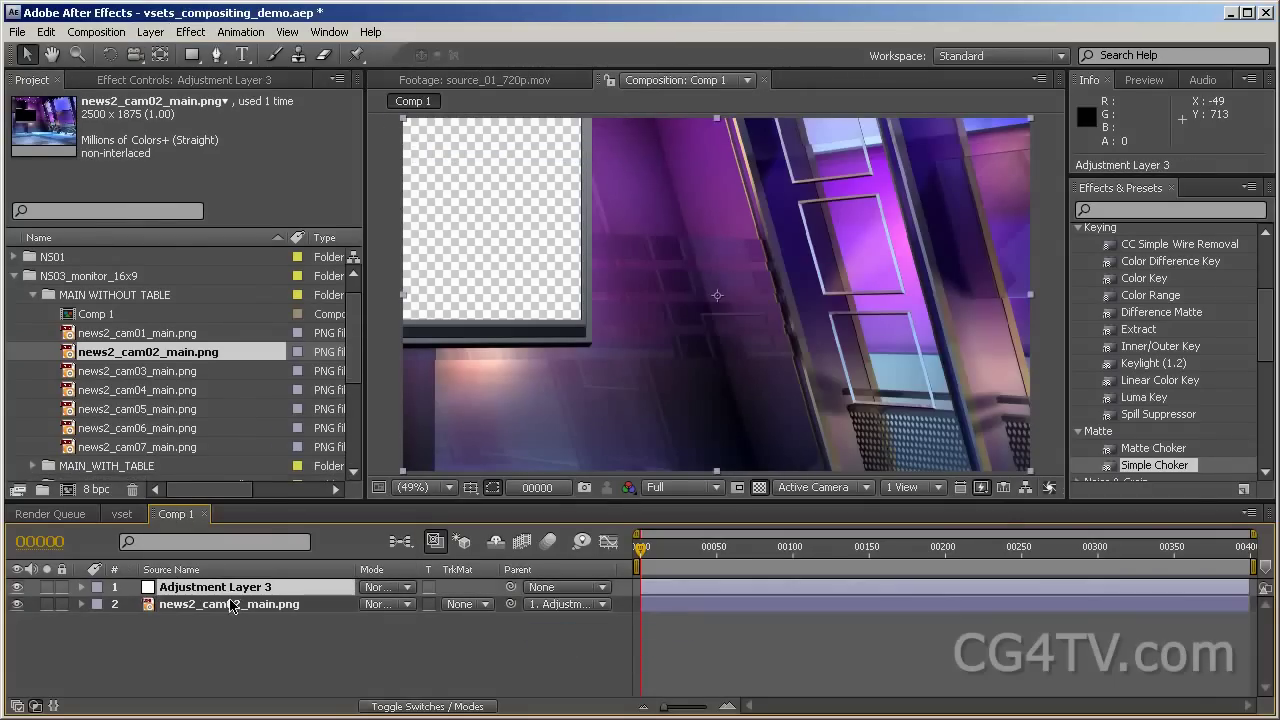
key("s")
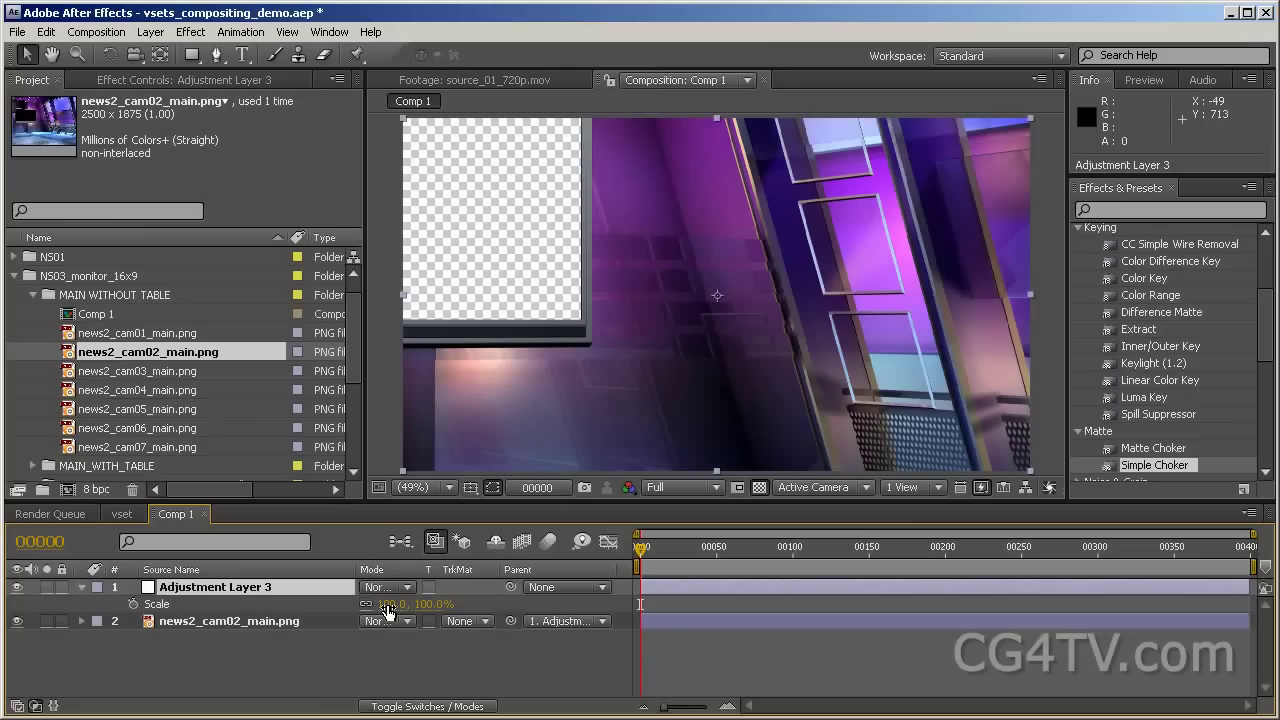
left_click_drag(388, 612, 331, 593)
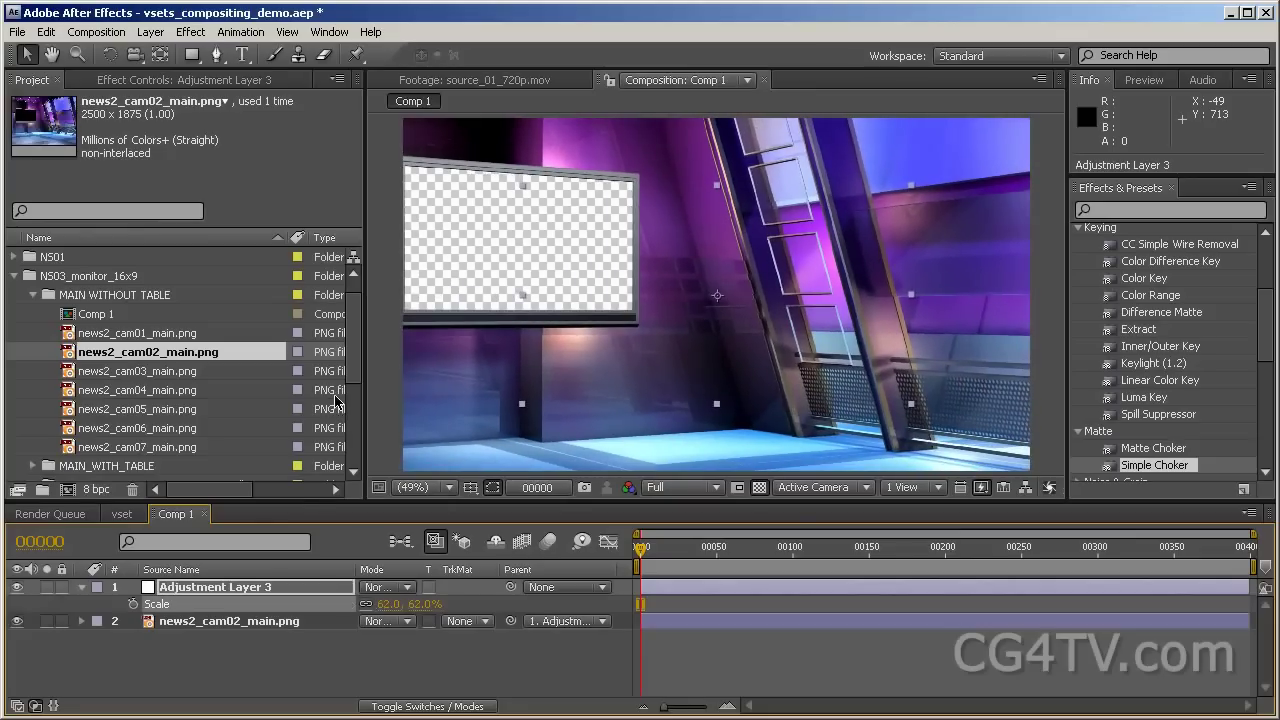
left_click_drag(354, 345, 352, 460)
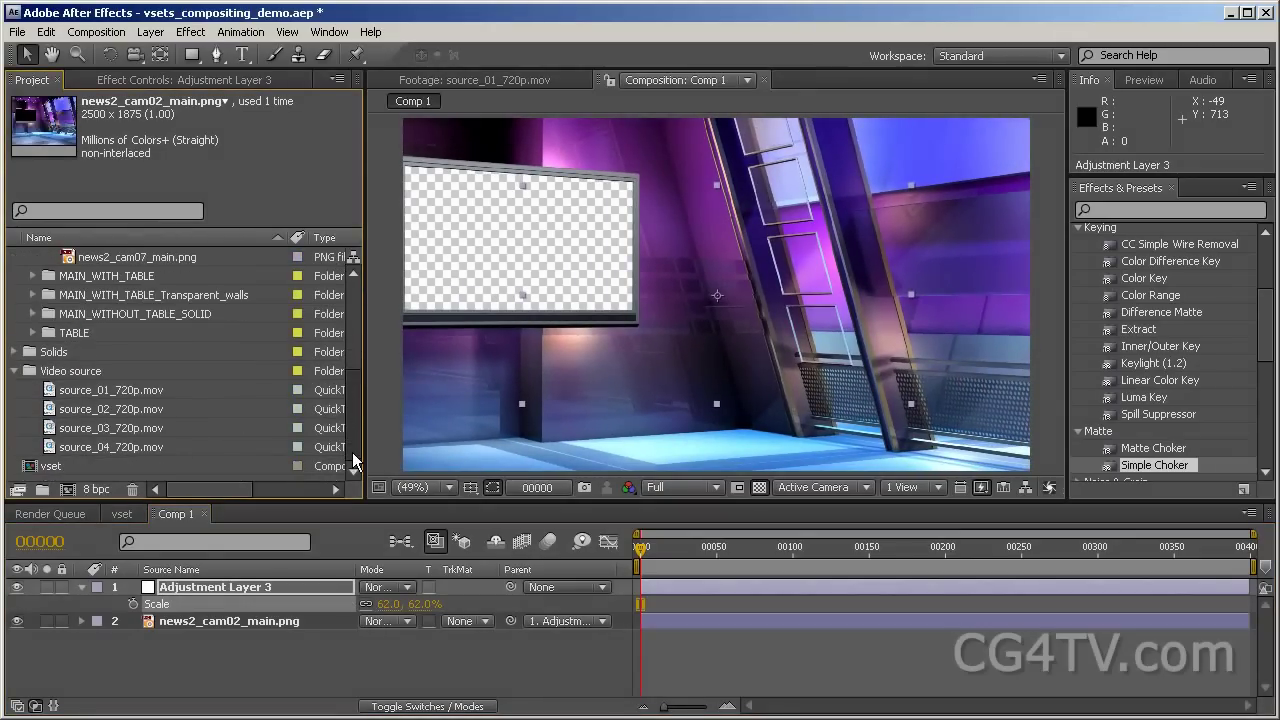
- Add source_01_720p.mov to Comp 1, parented to Adjustment Layer 3
left_click_drag(118, 390, 182, 612)
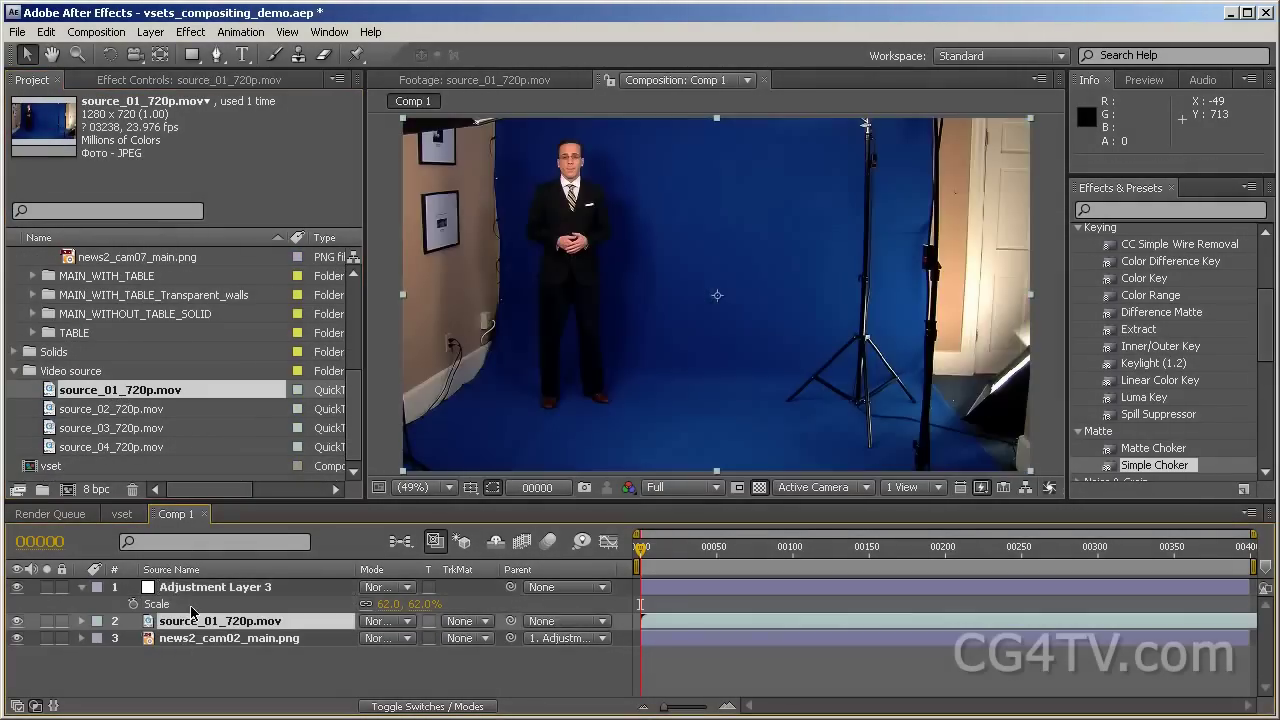
left_click(578, 621)
left_click(585, 648)
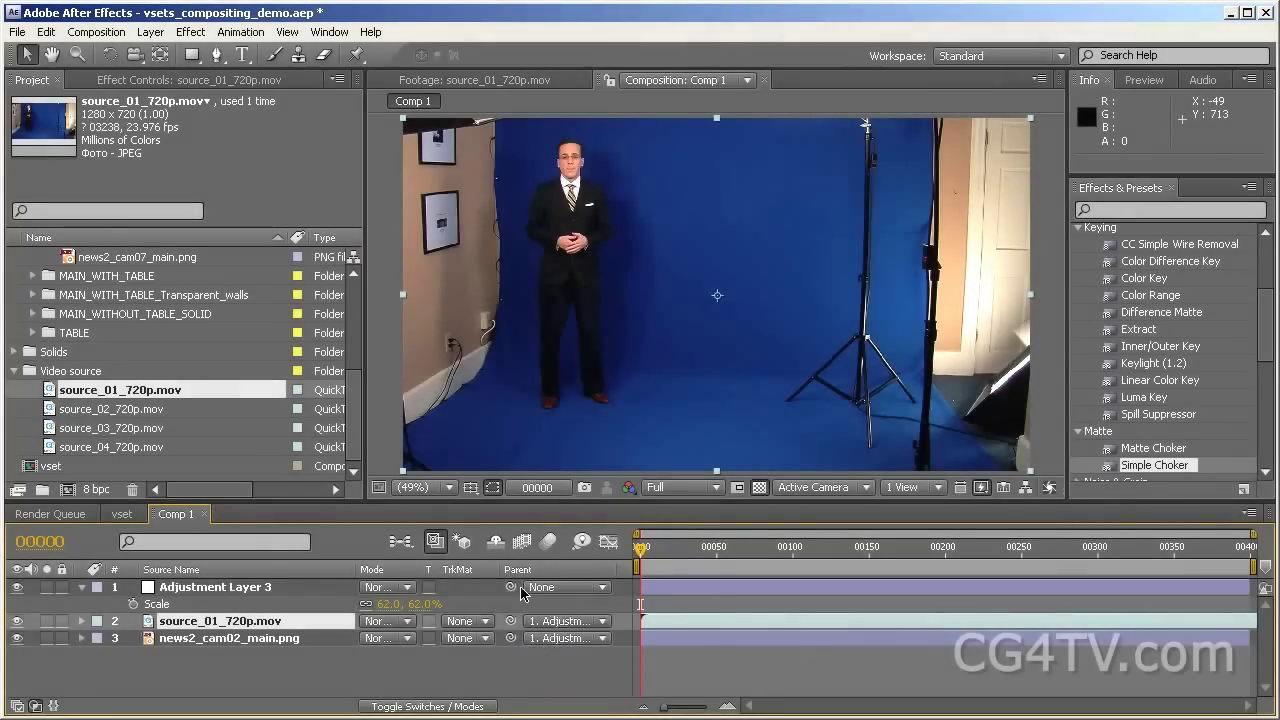
- Reduce Adjustment Layer 3's scale to 56%
left_click_drag(385, 606, 521, 593)
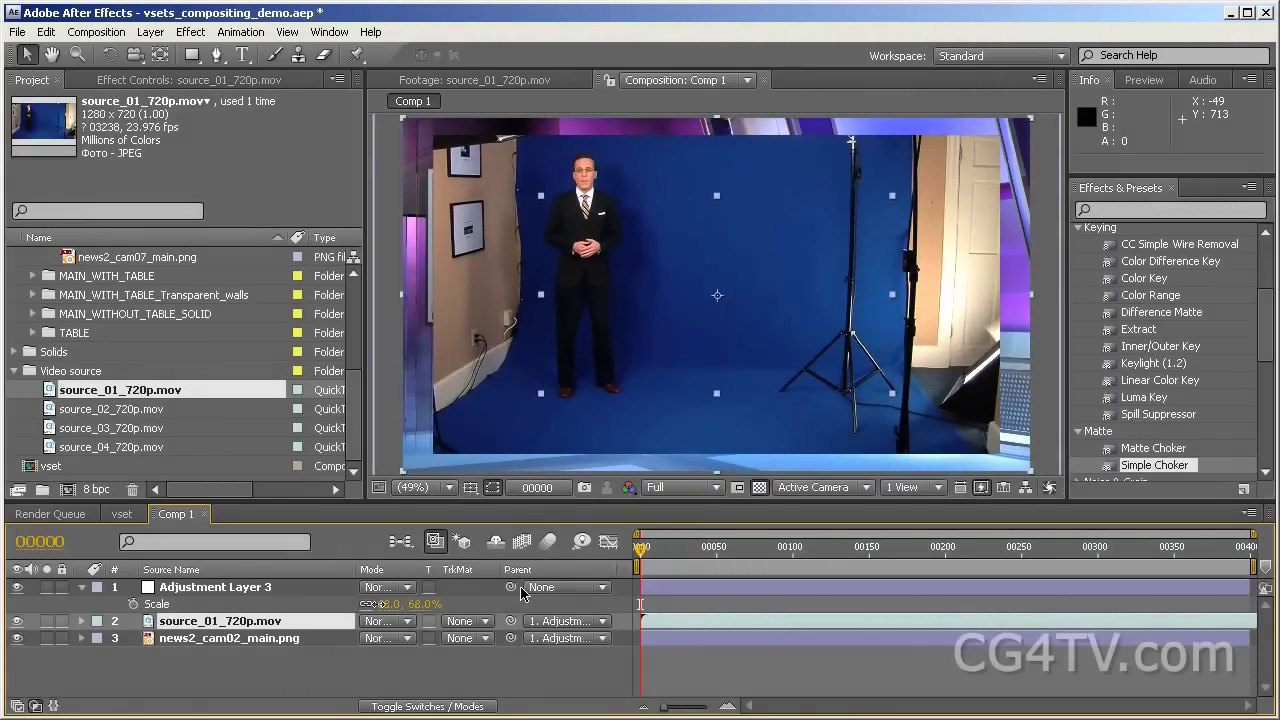
left_click_drag(521, 593, 470, 595)
left_click(133, 604)
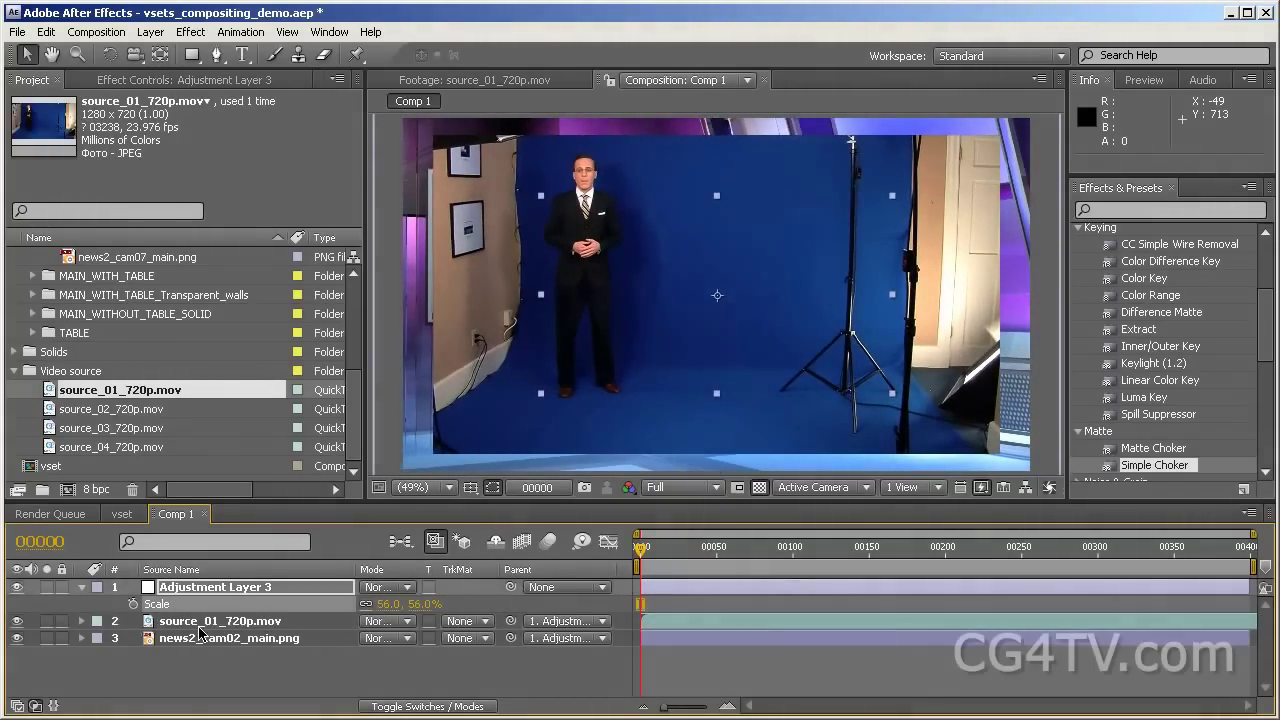
left_click(202, 625)
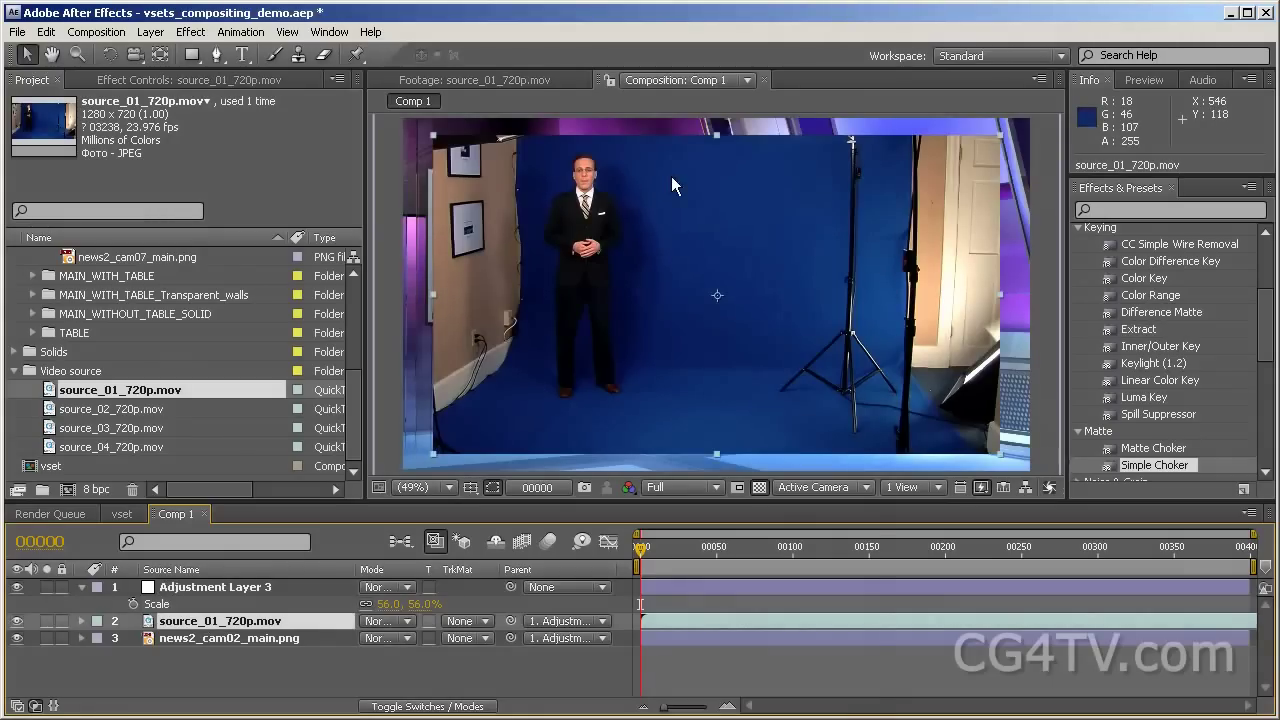
- Add a mask to the presenter footage, narrowed to a strip around him
right_click(671, 177)
mouse_move(686, 195)
left_click(900, 188)
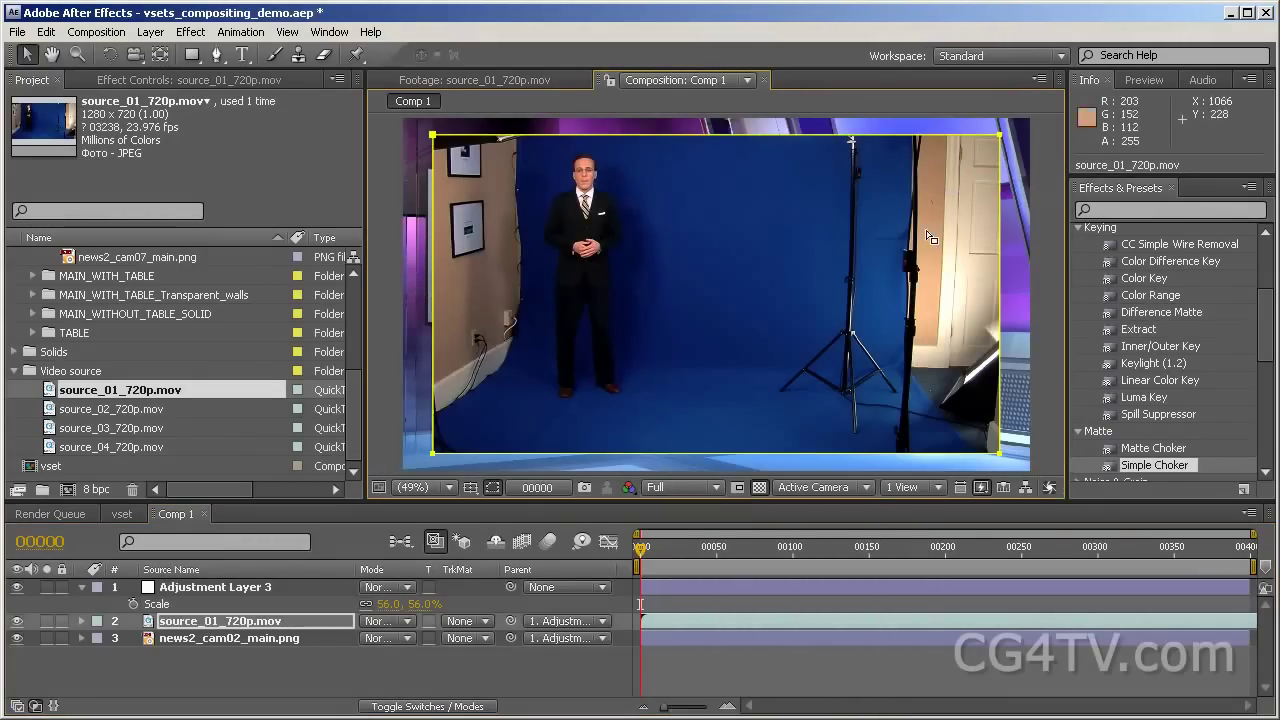
double_click(1000, 322)
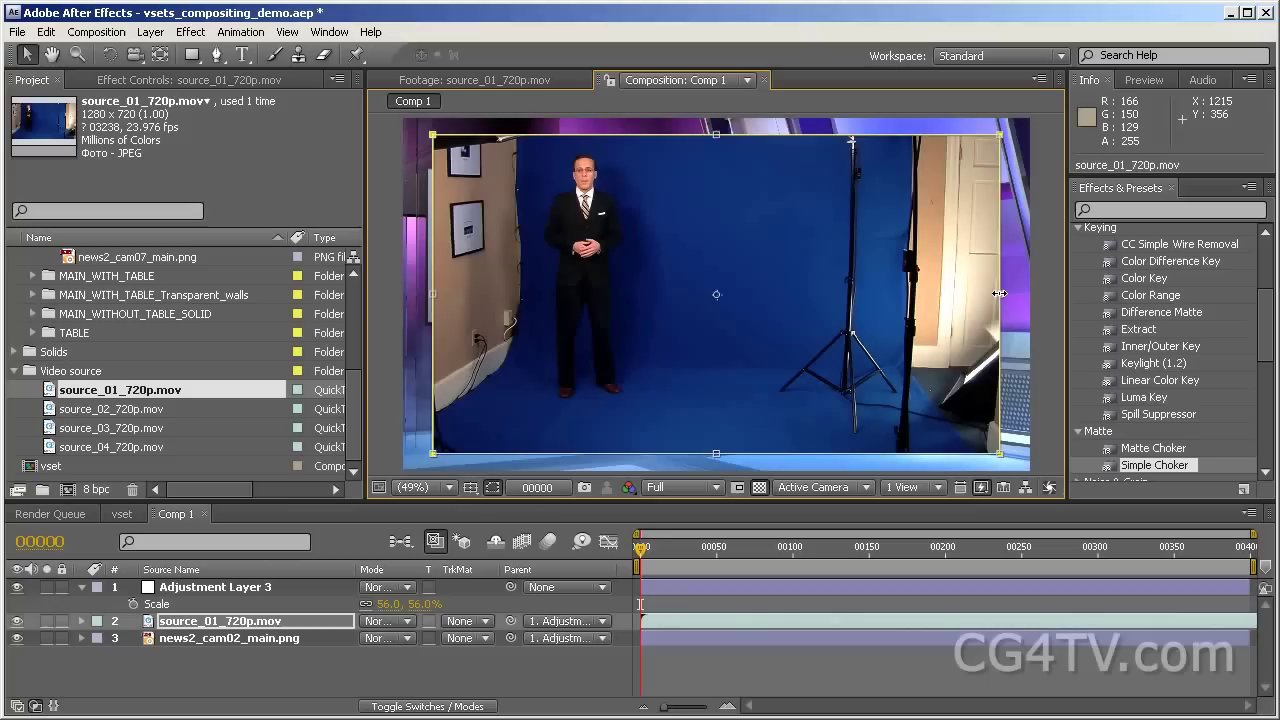
left_click_drag(1000, 296, 780, 296)
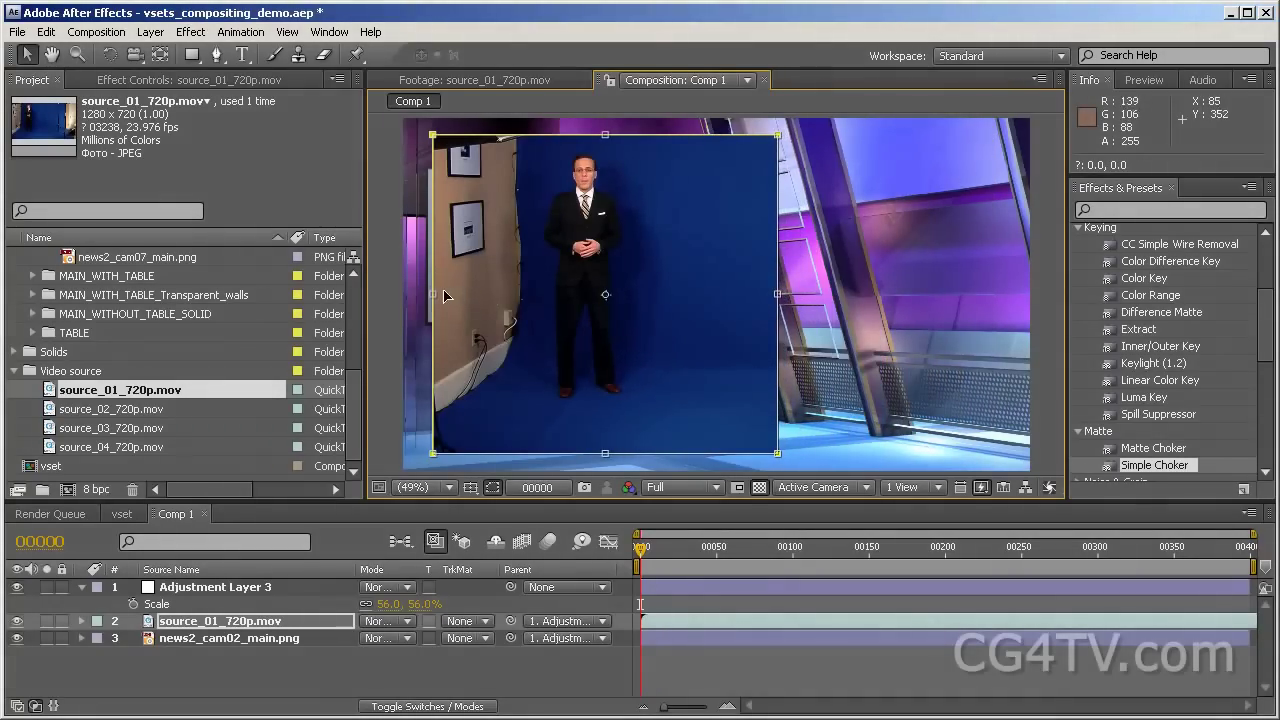
left_click_drag(432, 296, 525, 297)
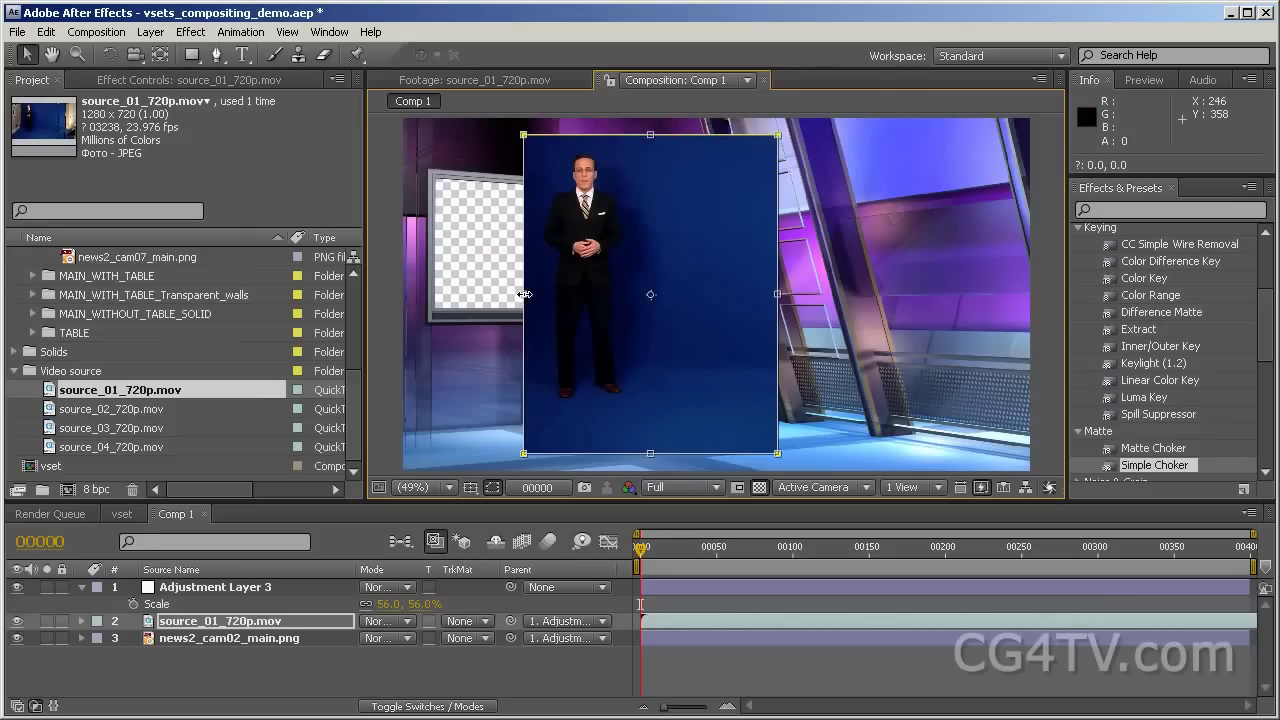
- Move the presenter right of the monitor and scale him to 198.3%
left_click(266, 638)
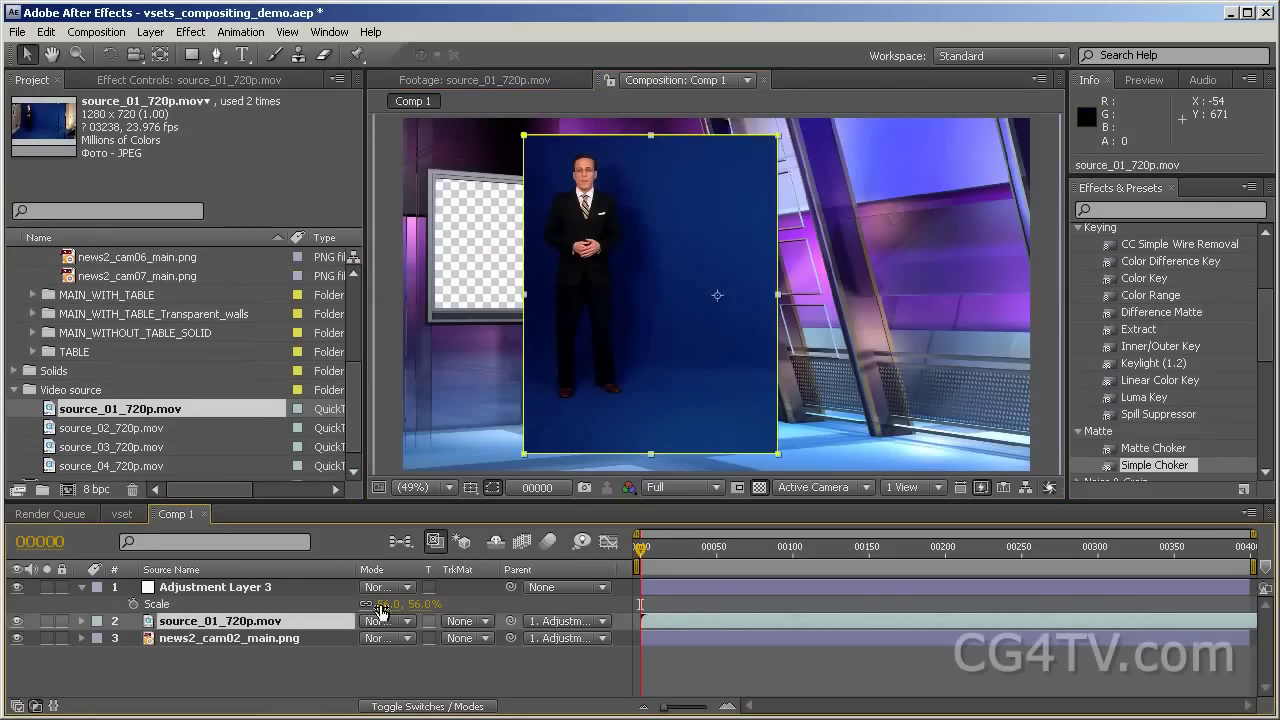
left_click(250, 604)
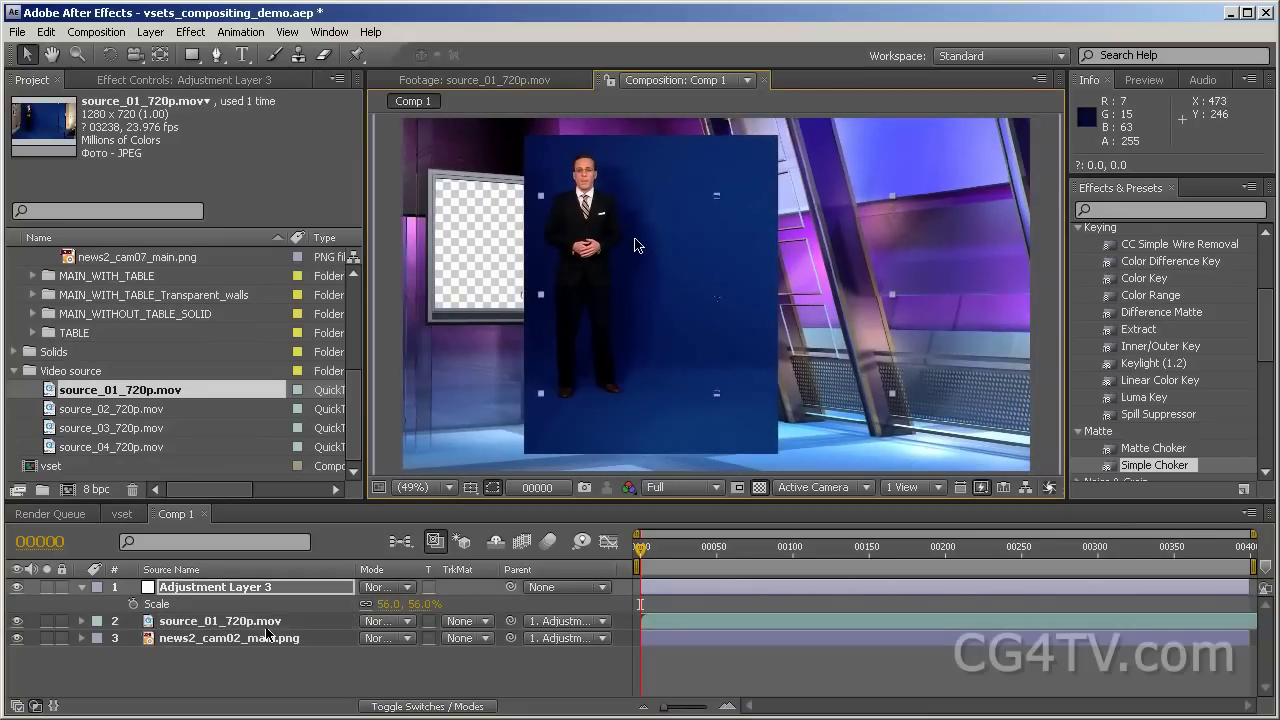
left_click(236, 622)
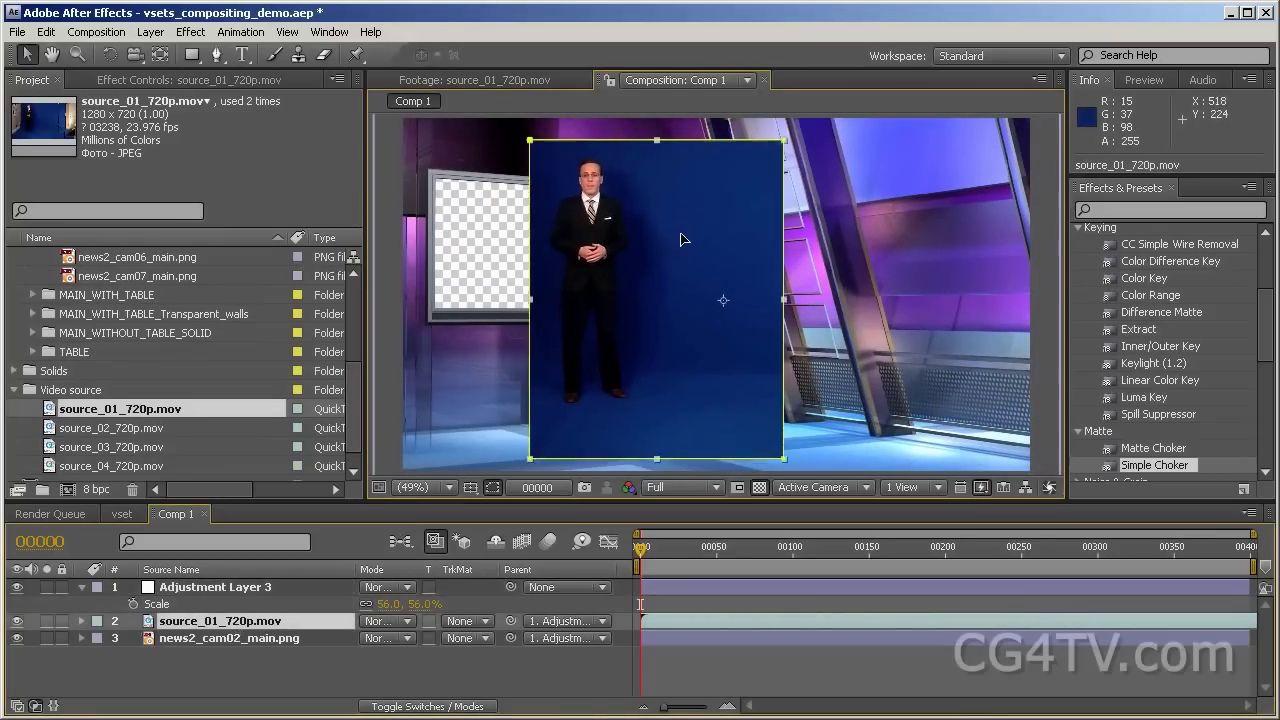
left_click_drag(680, 240, 820, 290)
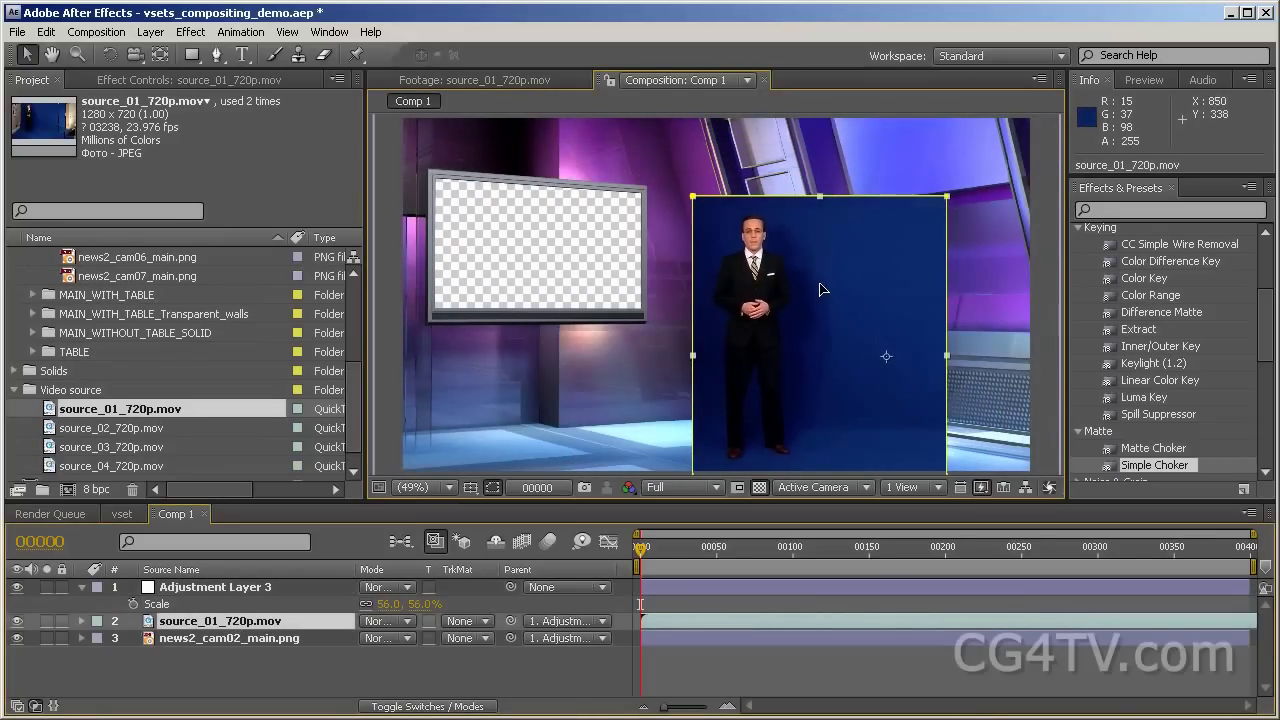
key("s")
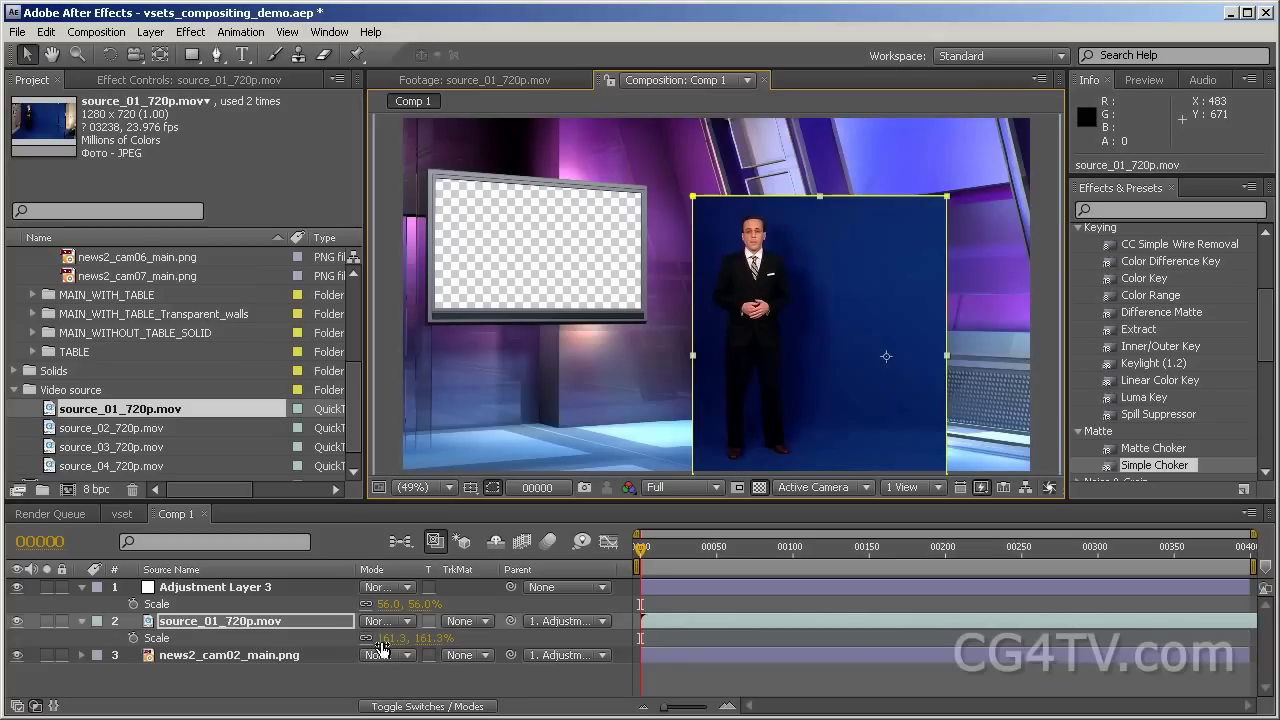
left_click_drag(388, 638, 420, 636)
left_click_drag(753, 237, 778, 242)
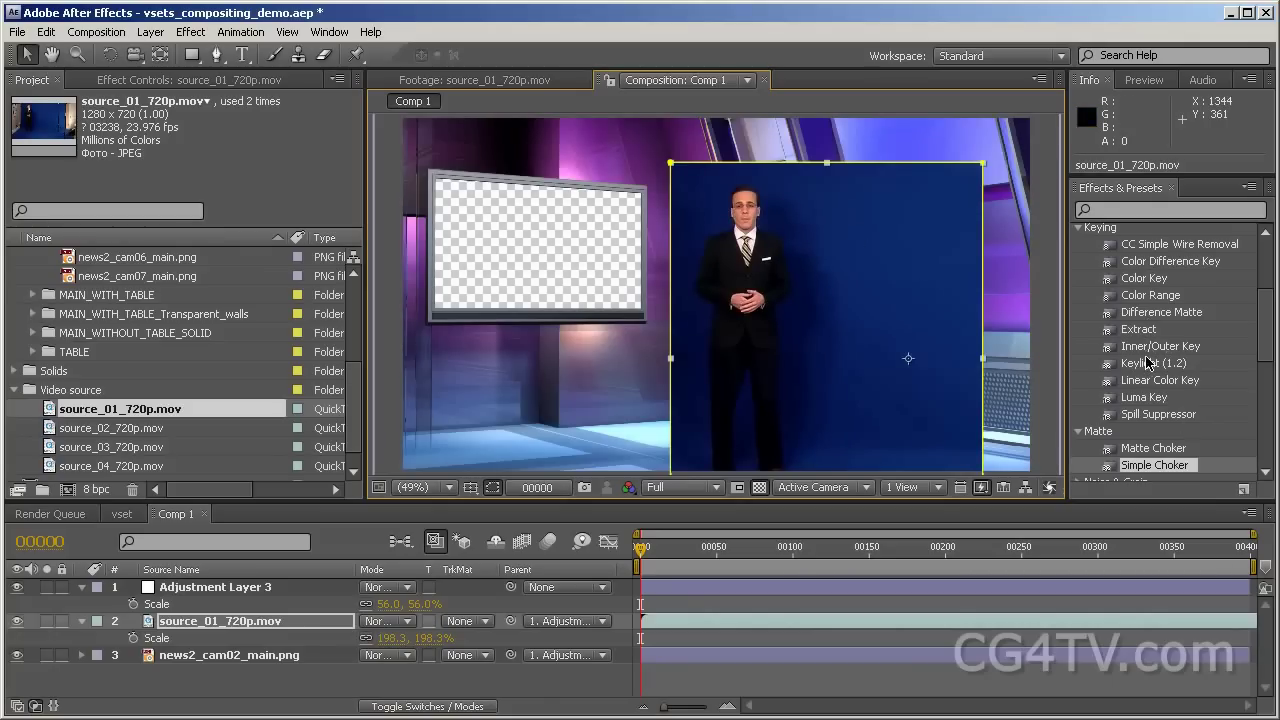
- Apply Color Key keyed on the blue backdrop, with higher colour tolerance
left_click(1144, 280)
mouse_move(1136, 282)
left_mouse_down()
mouse_move(826, 285)
mouse_move(886, 278)
left_mouse_up()
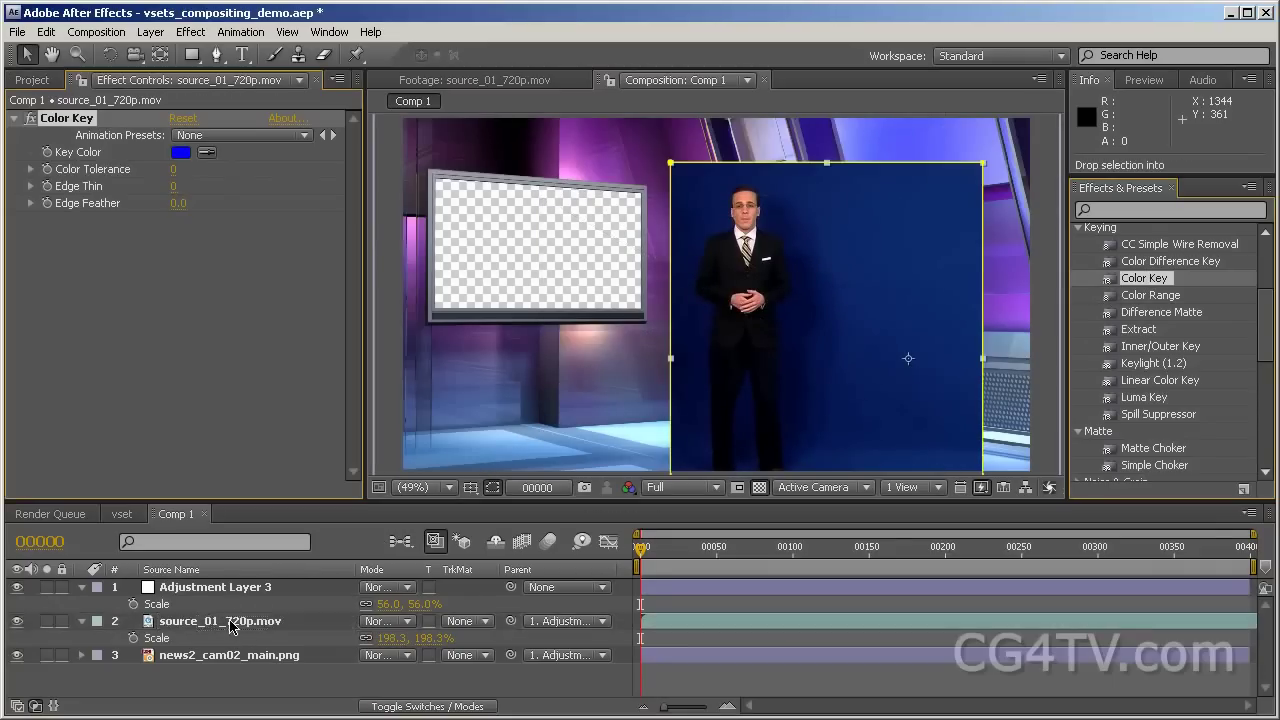
left_click(208, 152)
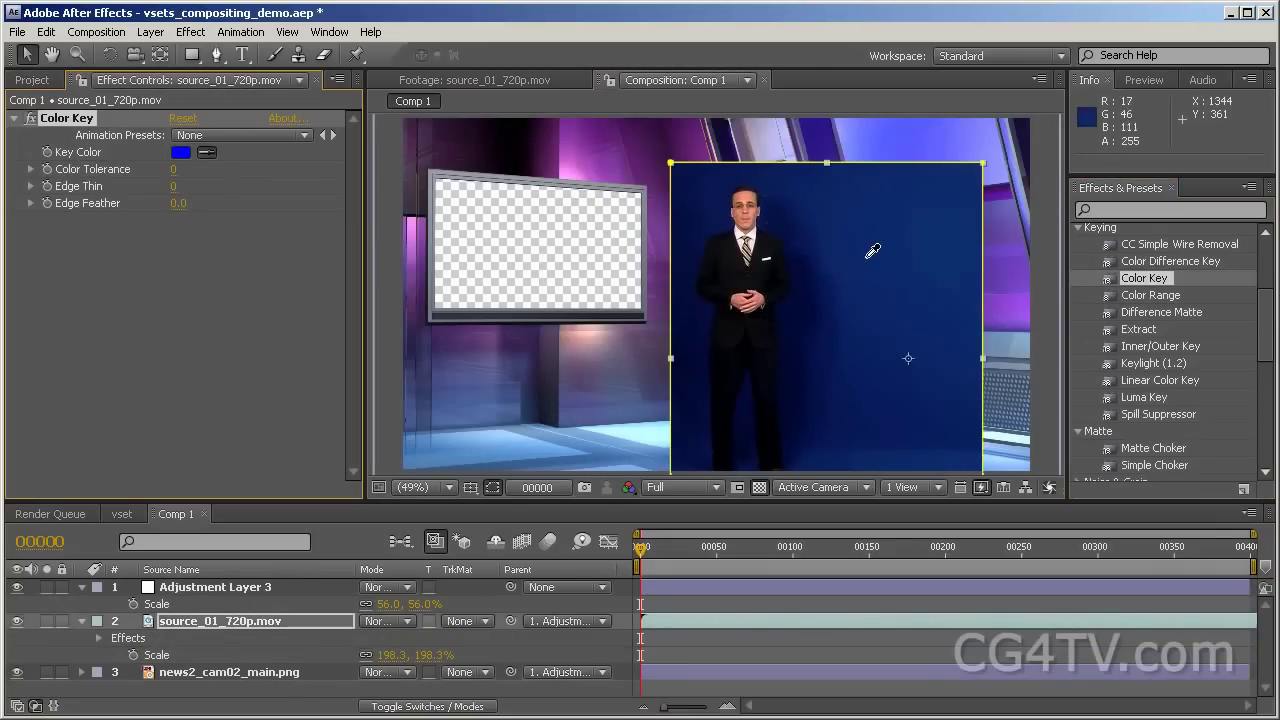
left_click(885, 259)
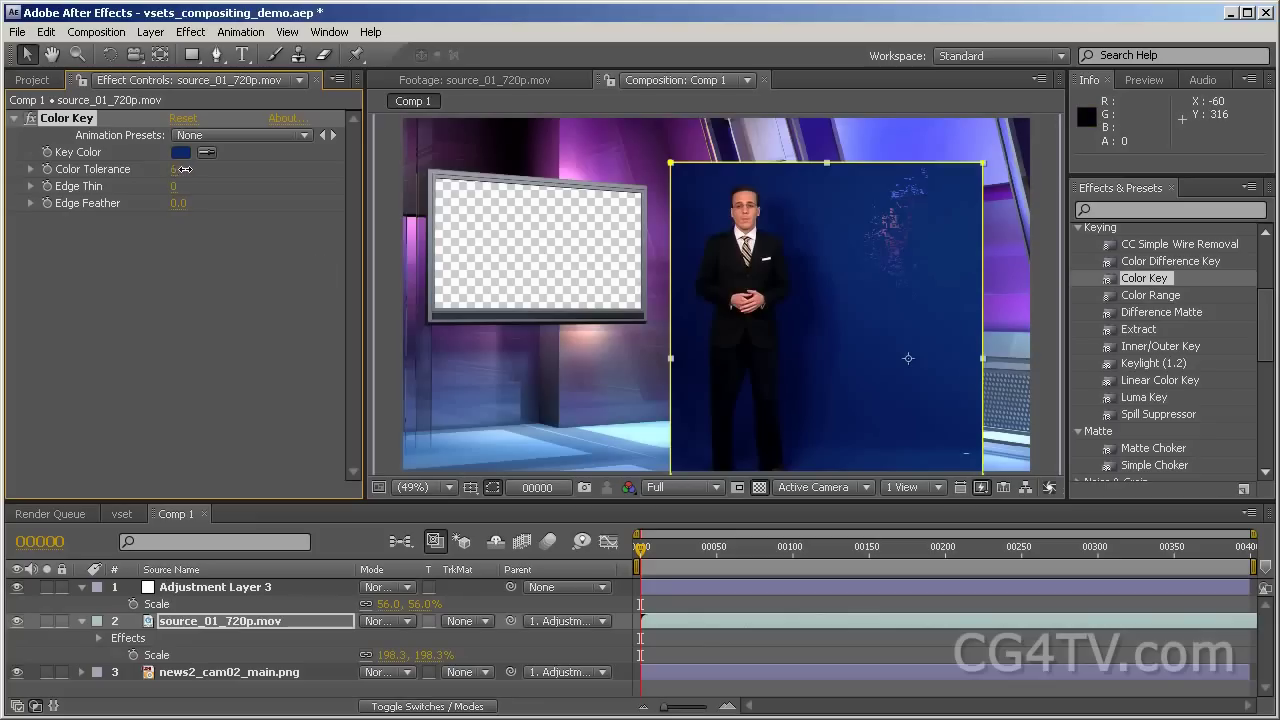
left_click_drag(185, 169, 205, 169)
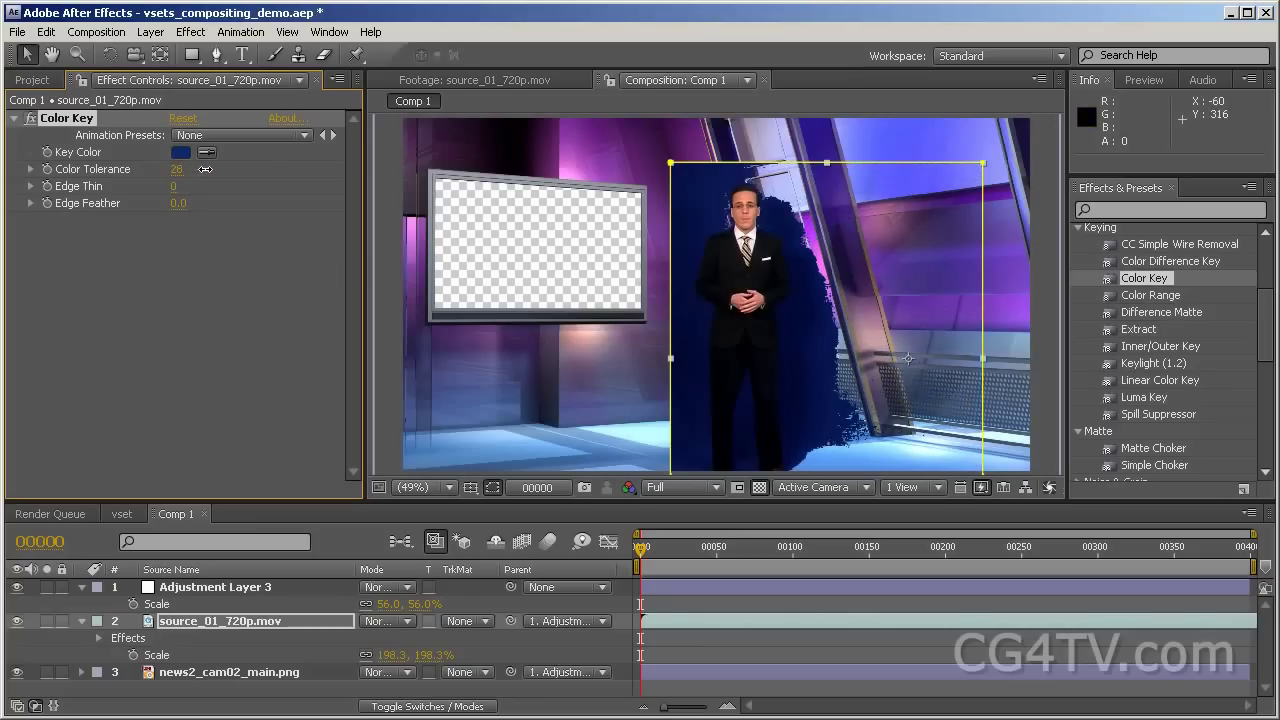
- Duplicate Color Key and key out the leftover dark blue beside the presenter
right_click(73, 120)
key("Escape")
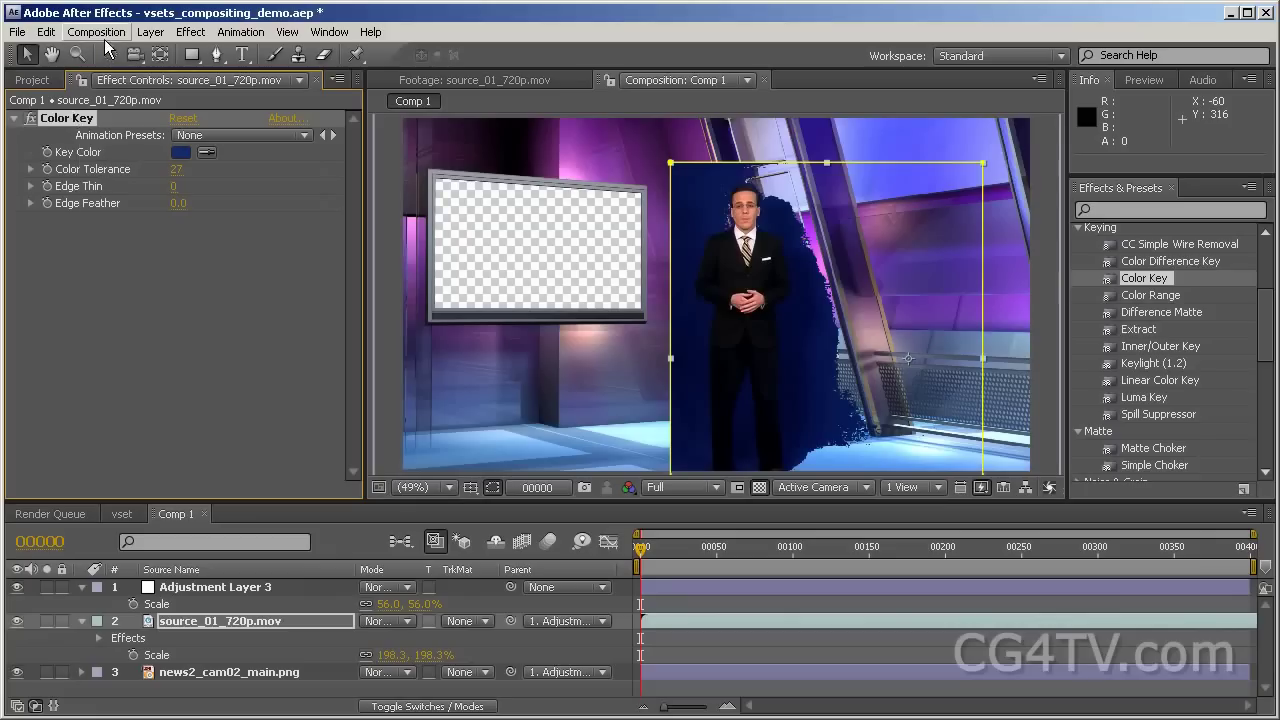
left_click(47, 33)
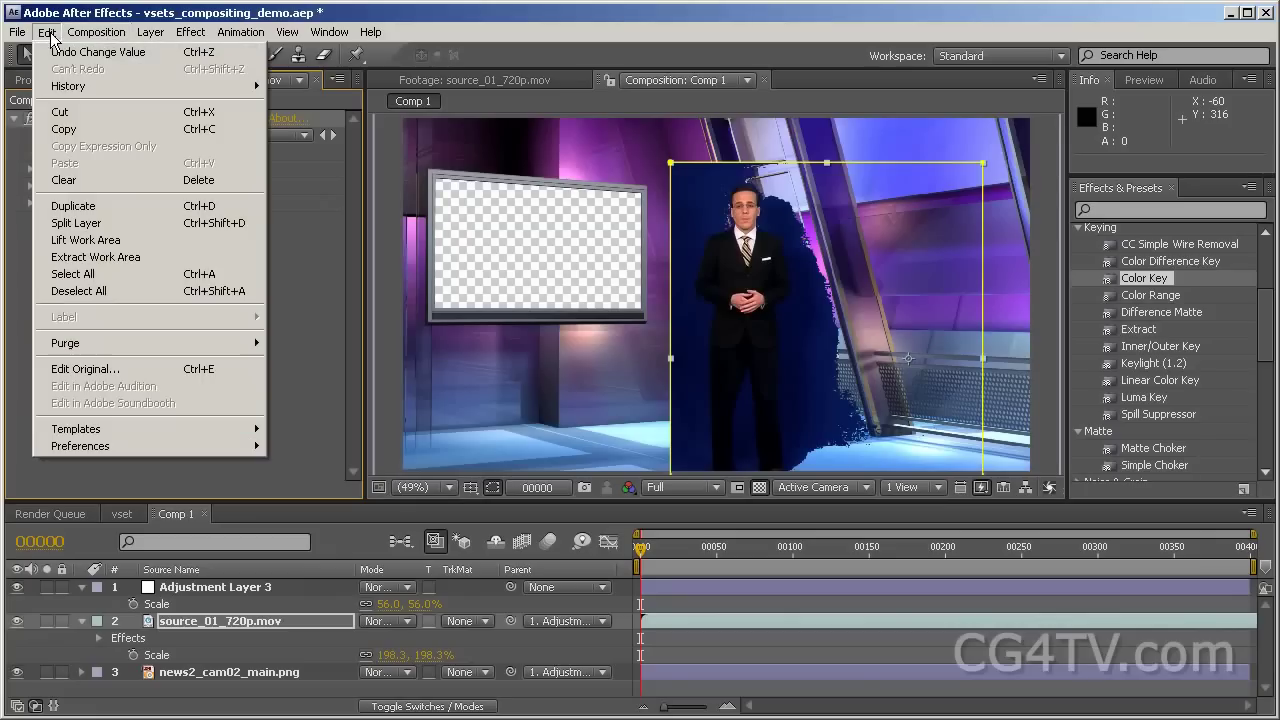
left_click(73, 206)
left_click(205, 258)
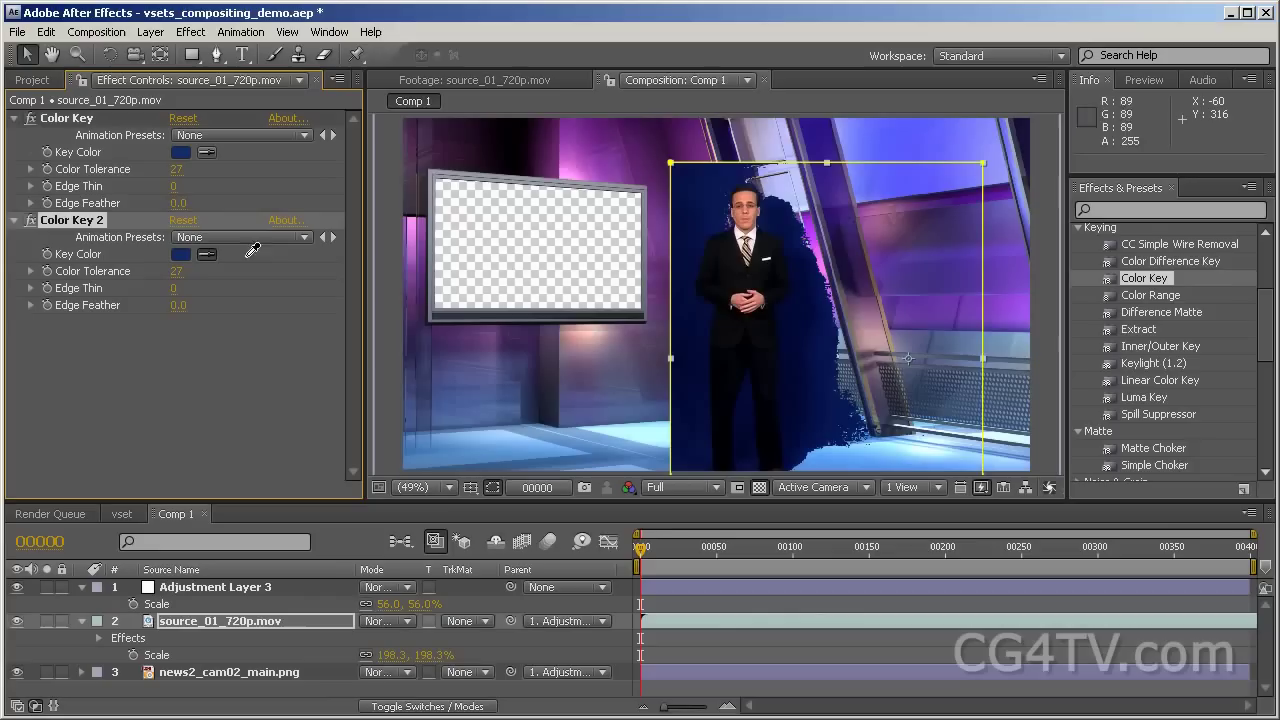
left_click(812, 318)
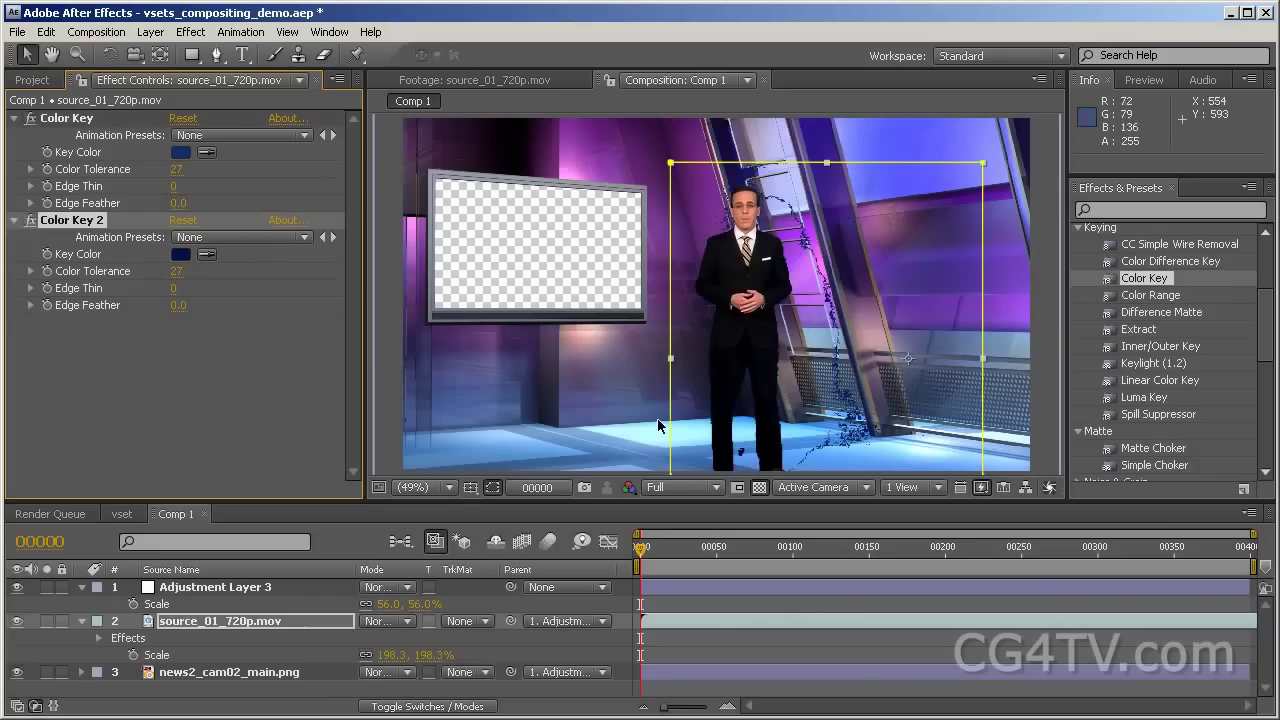
- View the presenter at 100% and hide the news-set background layer
left_click(445, 487)
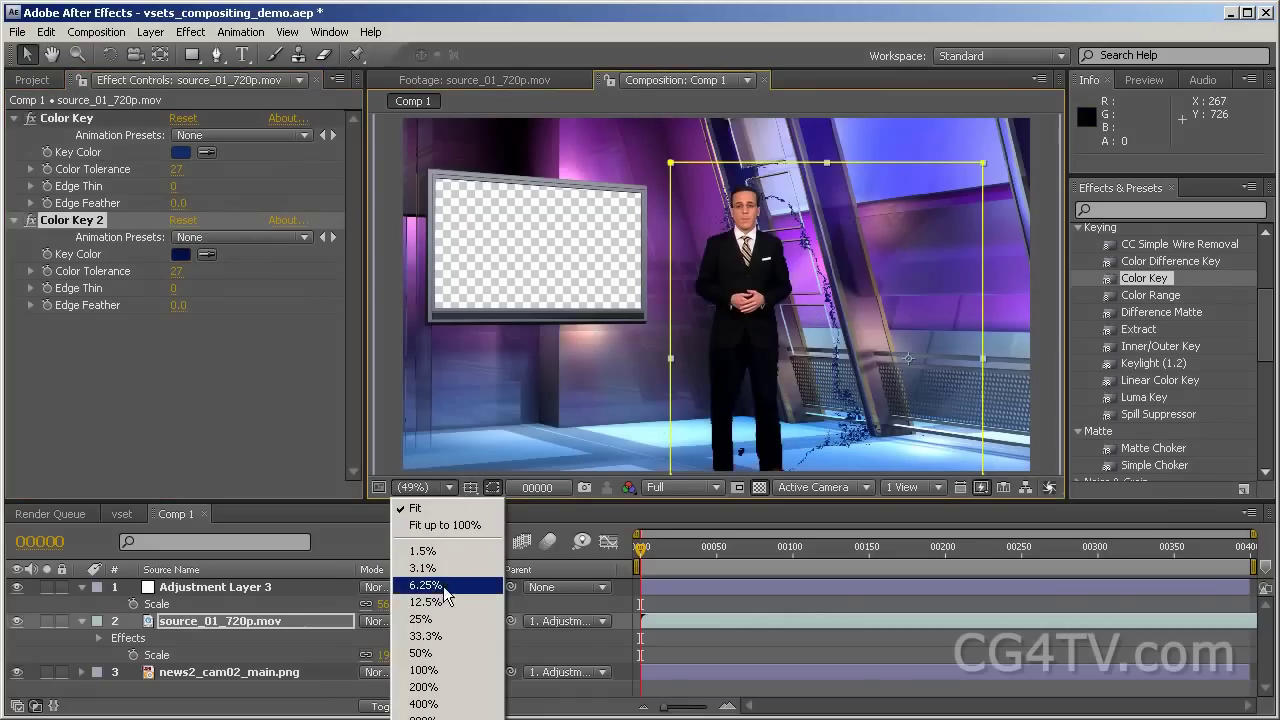
left_click(440, 665)
key("h")
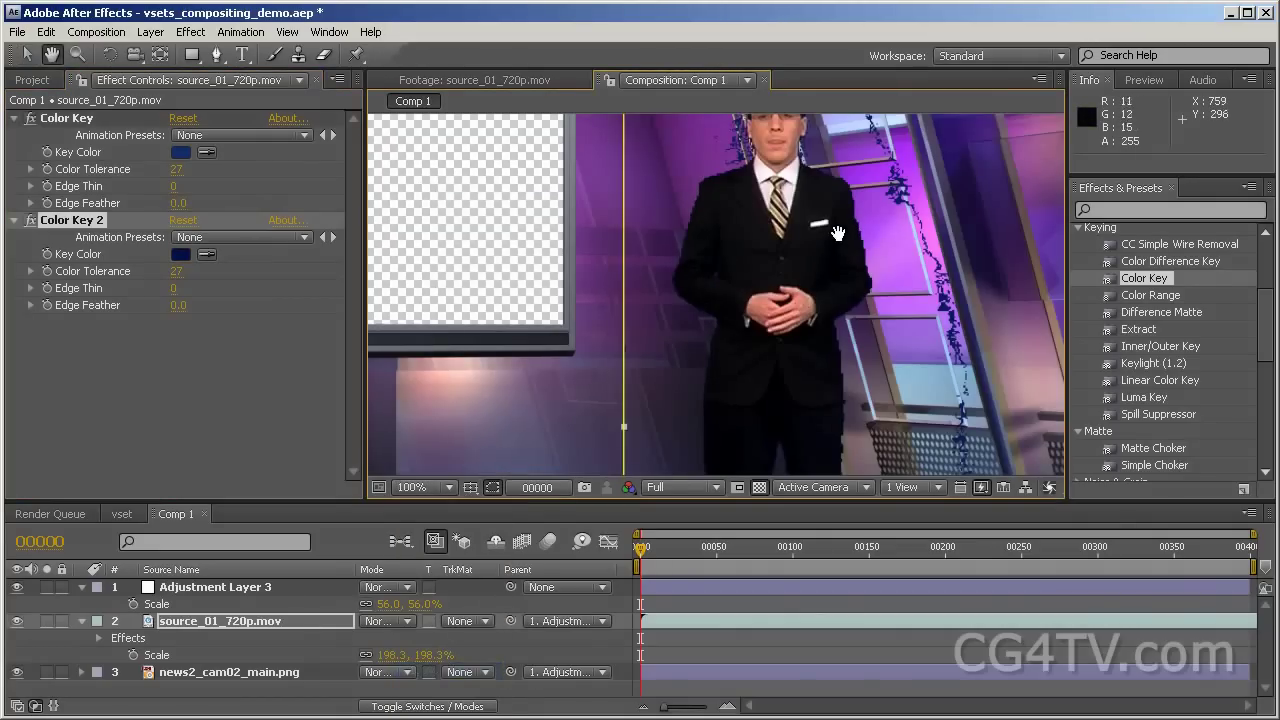
left_click_drag(837, 241, 657, 355)
key("v")
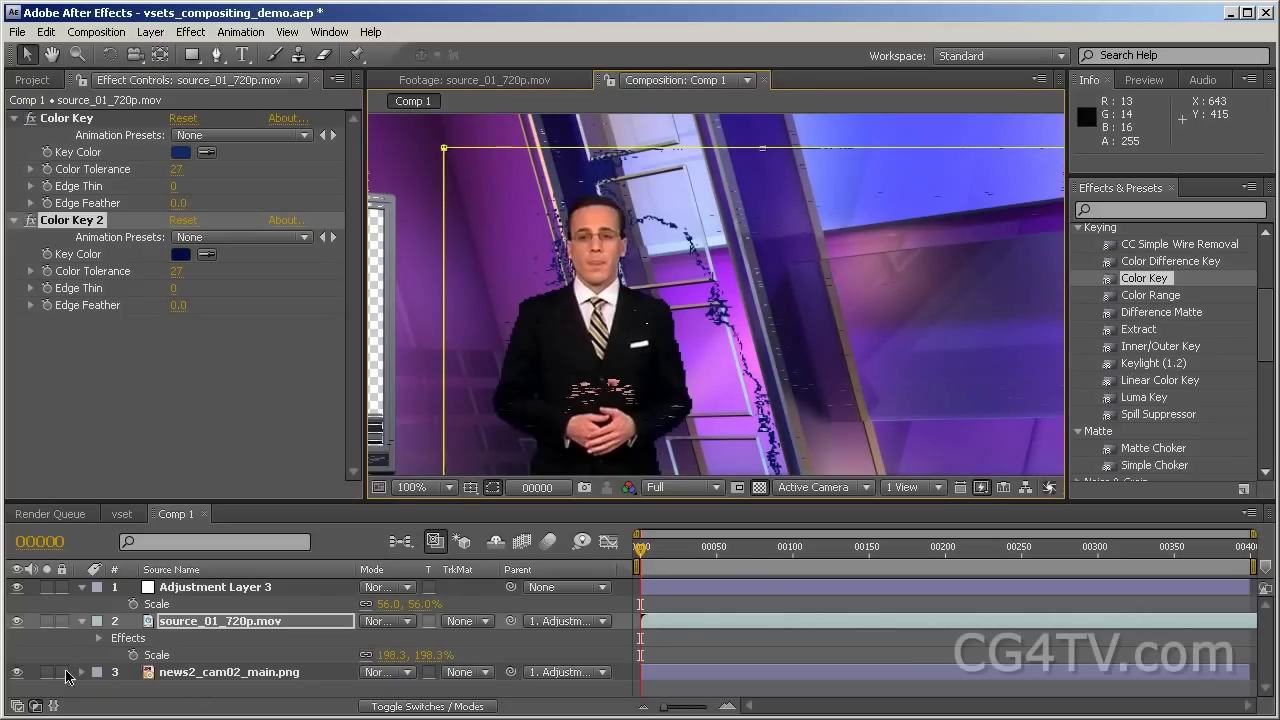
left_click(17, 676)
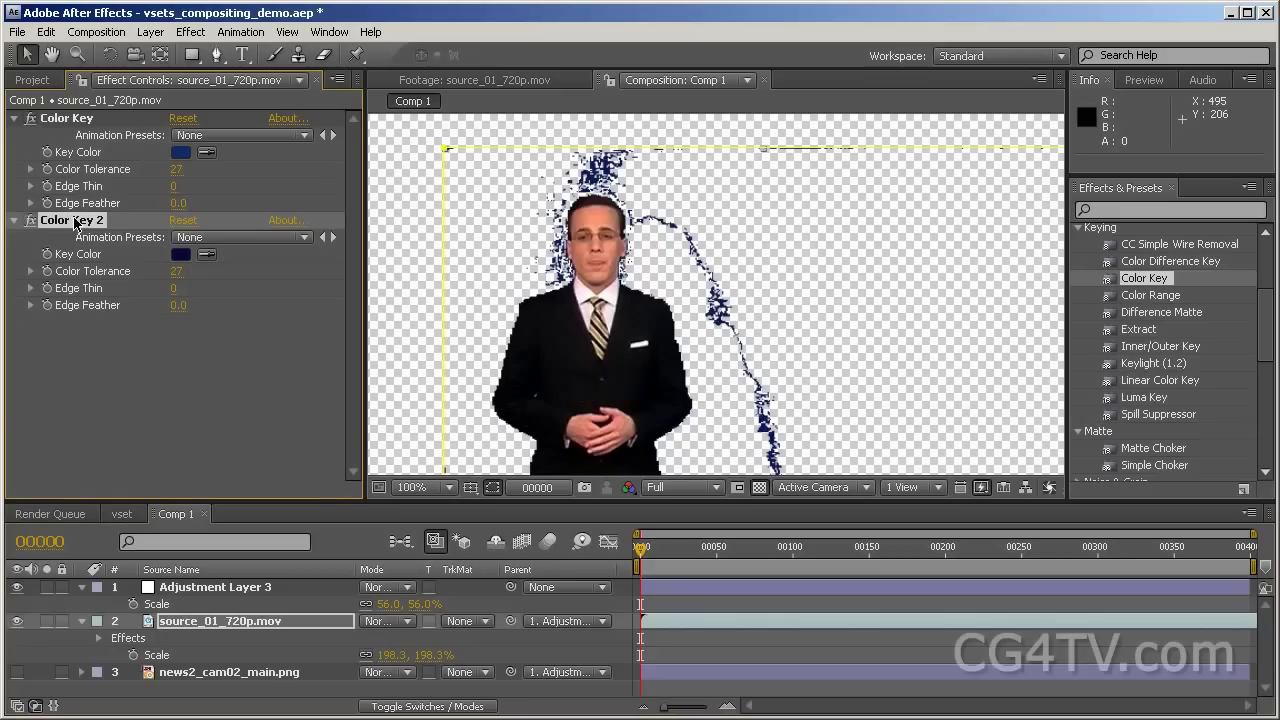
- Add a third Color Key for the remaining blue speckles and check legs and later frames
key("ctrl+d")
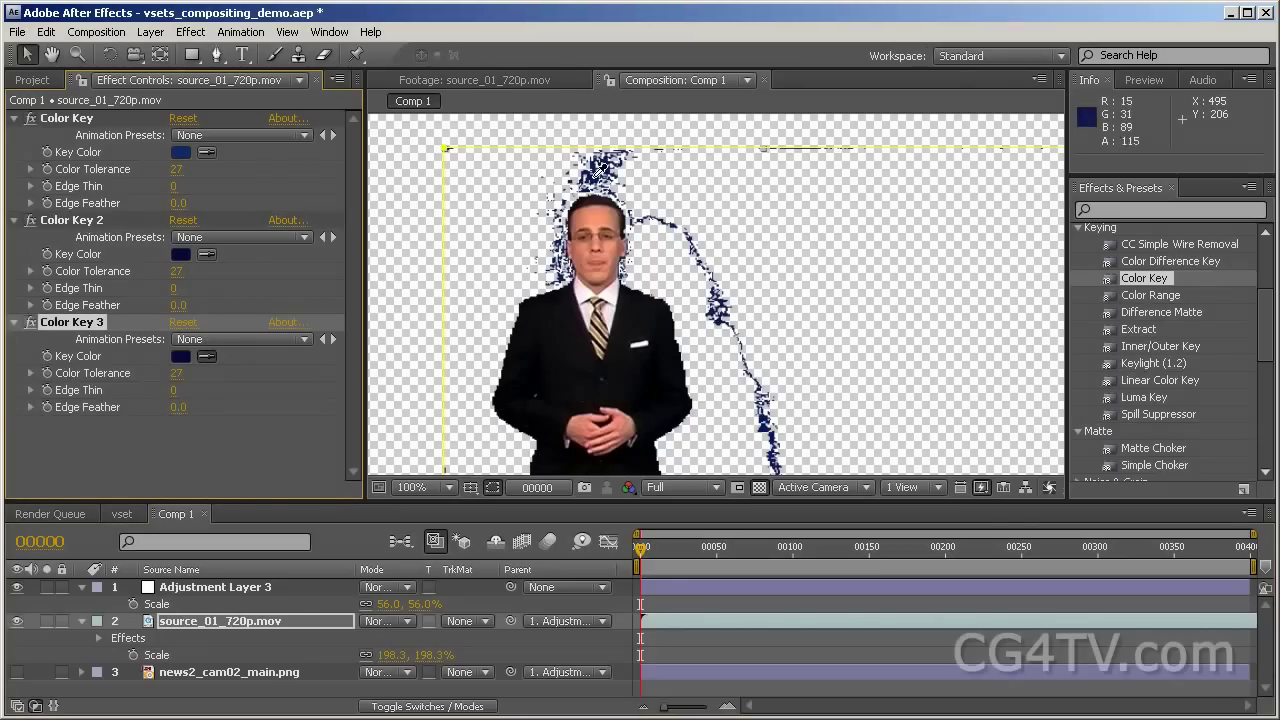
left_click(591, 171)
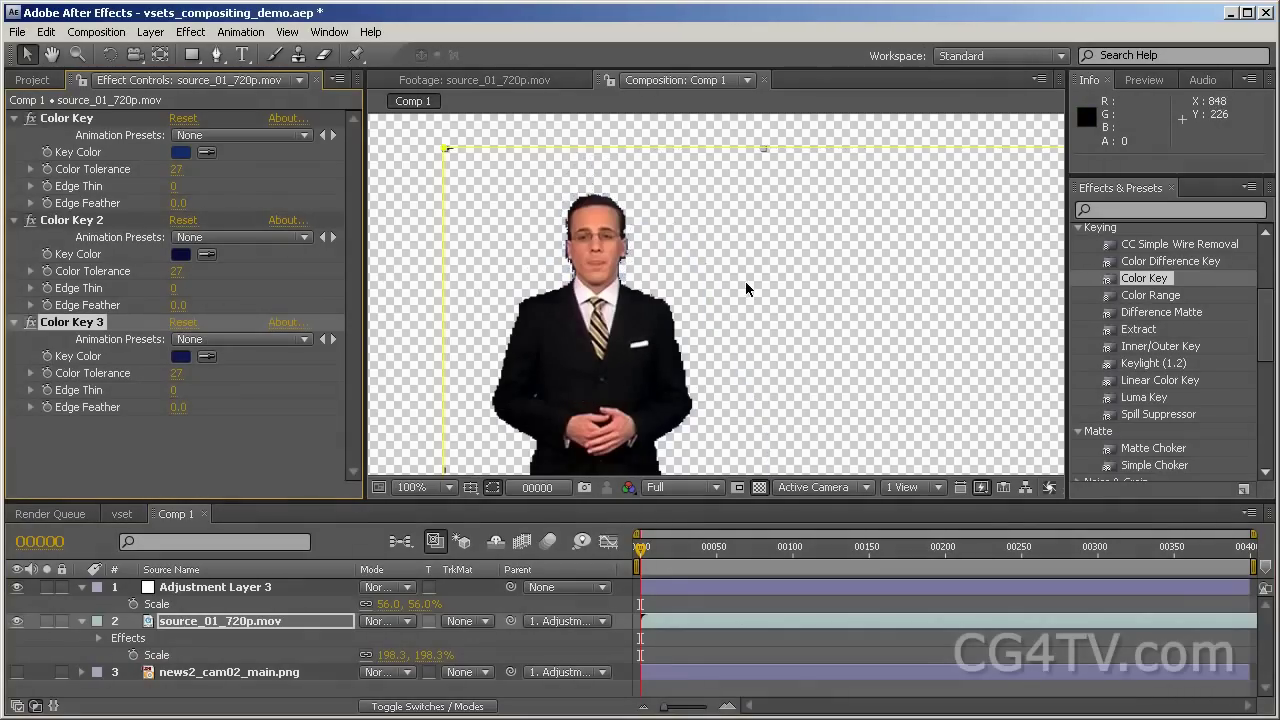
key("h")
mouse_move(731, 331)
left_mouse_down()
mouse_move(771, 217)
mouse_move(771, 145)
left_mouse_up()
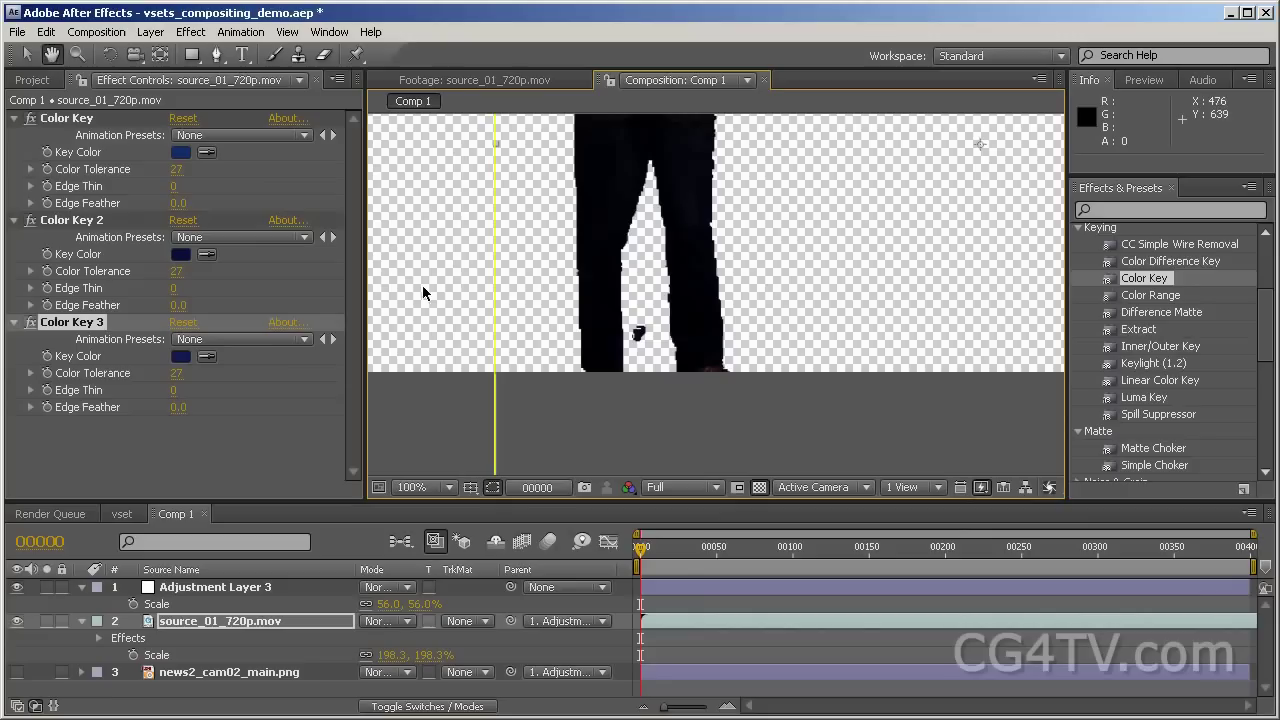
key("v")
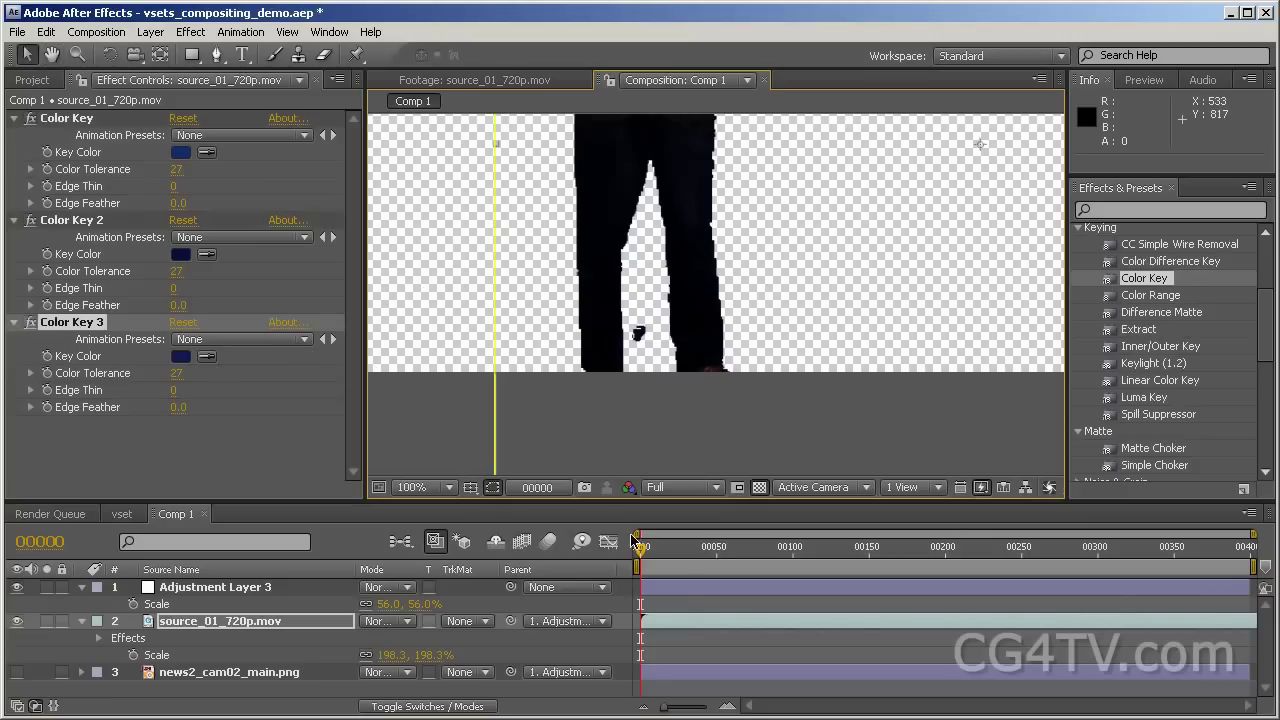
mouse_move(640, 553)
left_mouse_down()
mouse_move(980, 553)
mouse_move(806, 556)
mouse_move(939, 556)
left_mouse_up()
key("h")
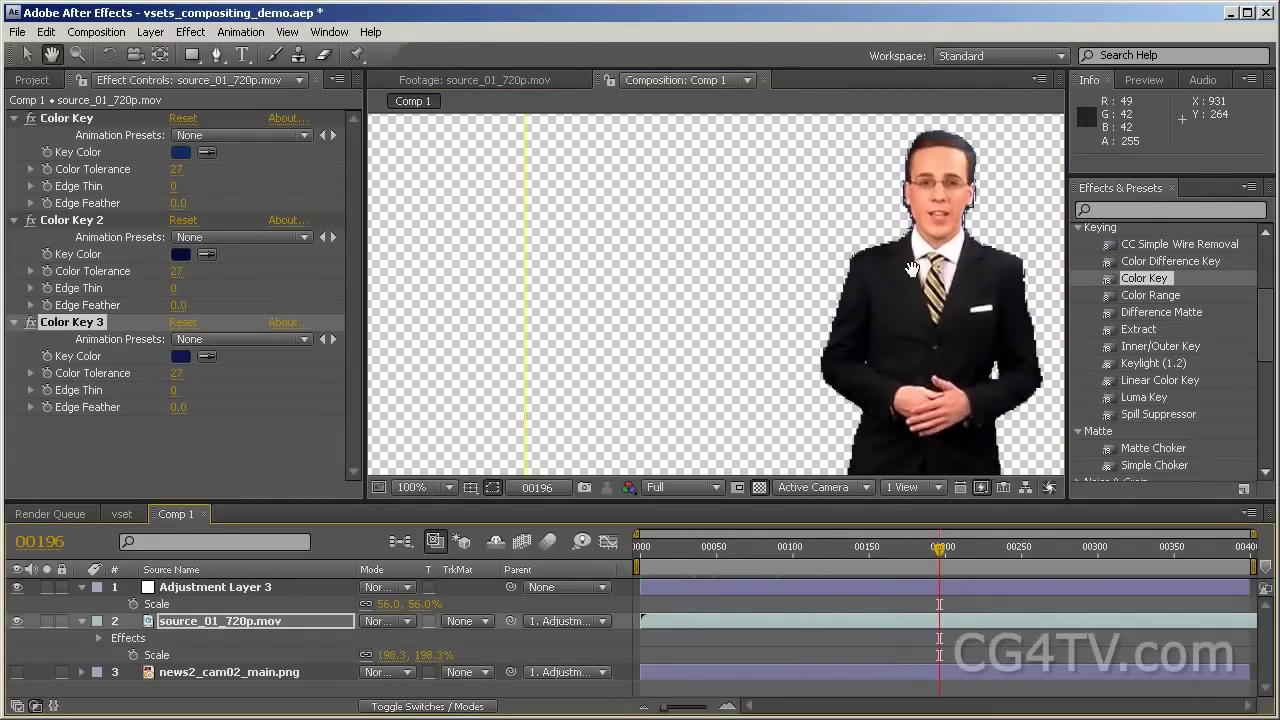
mouse_move(898, 240)
left_mouse_down()
mouse_move(752, 226)
mouse_move(748, 252)
left_mouse_up()
key("v")
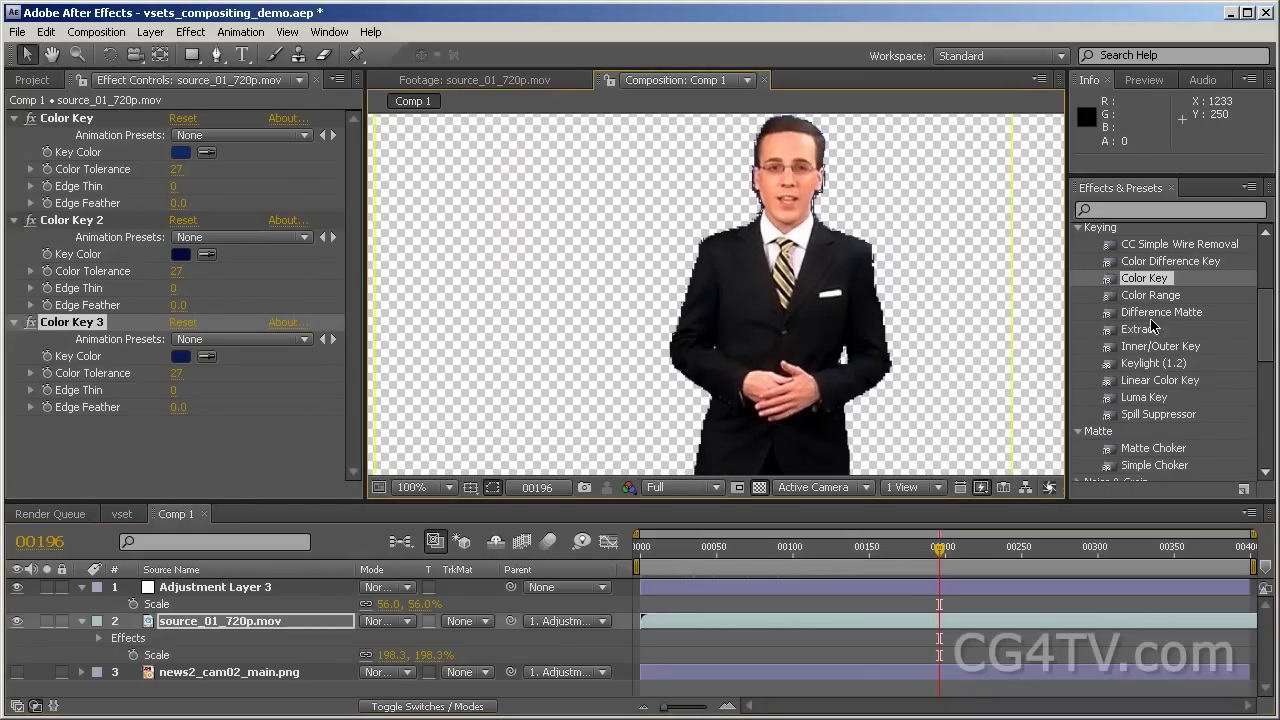
- Apply Simple Choker after the Color Keys with Choke Matte -29.40, viewed at Fit
mouse_move(1168, 465)
left_mouse_down()
mouse_move(164, 467)
mouse_move(130, 450)
mouse_move(90, 475)
mouse_move(43, 470)
left_mouse_up()
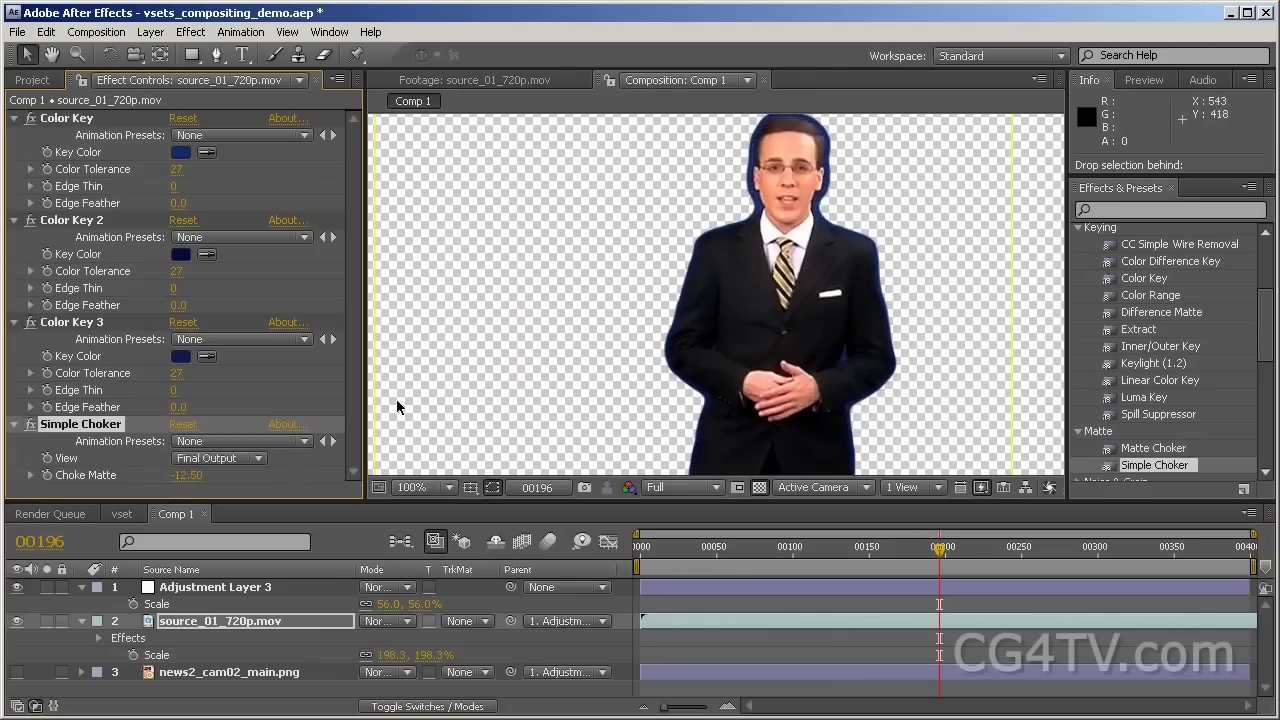
left_click(428, 487)
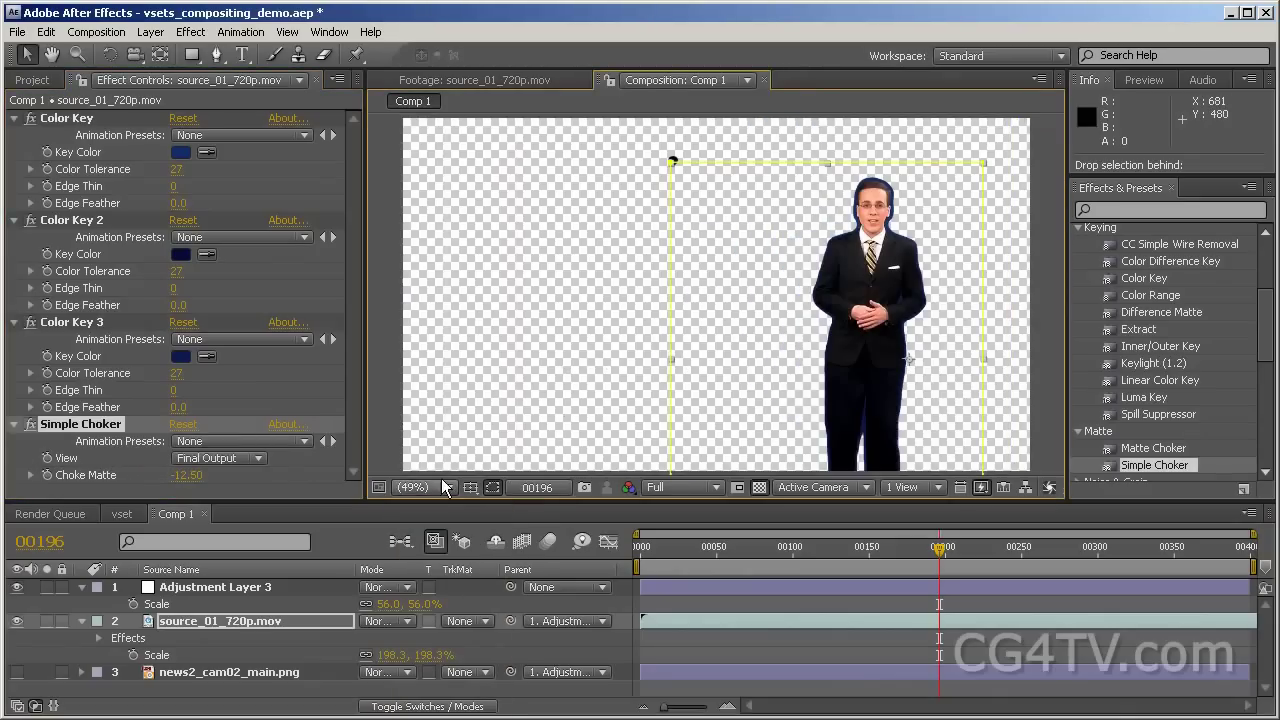
left_click_drag(186, 475, 154, 473)
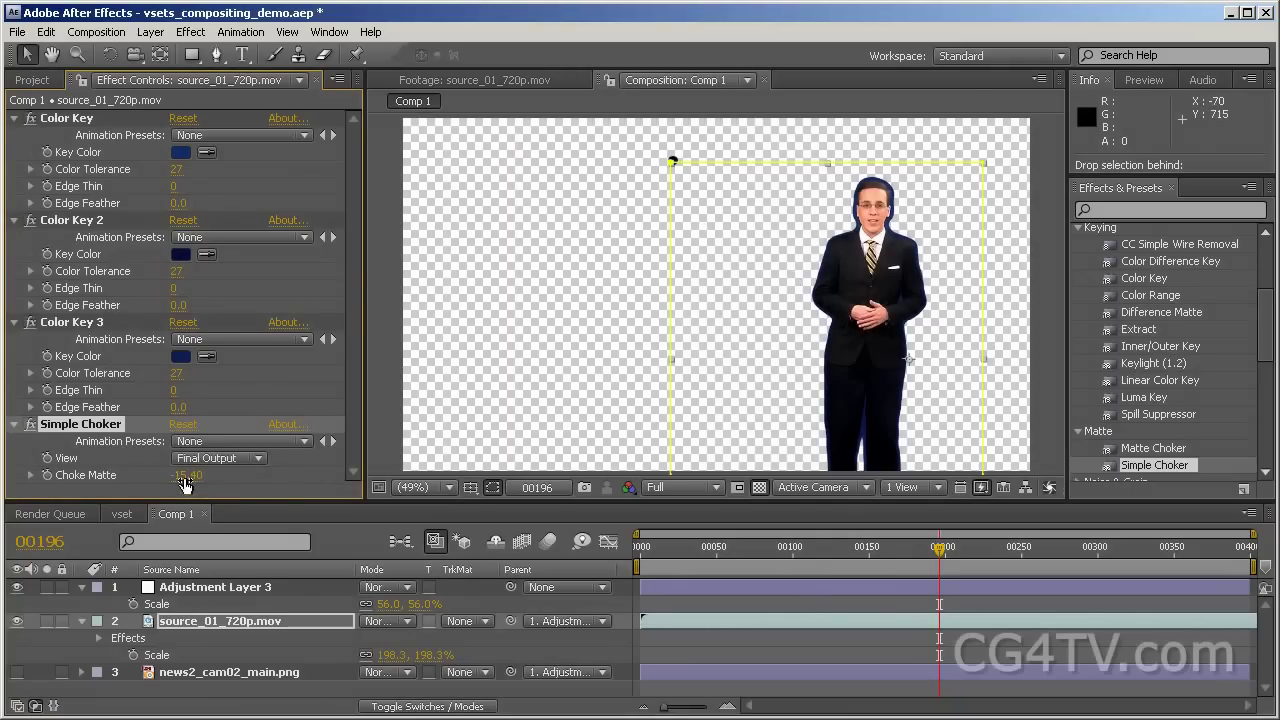
left_click_drag(185, 484, 36, 475)
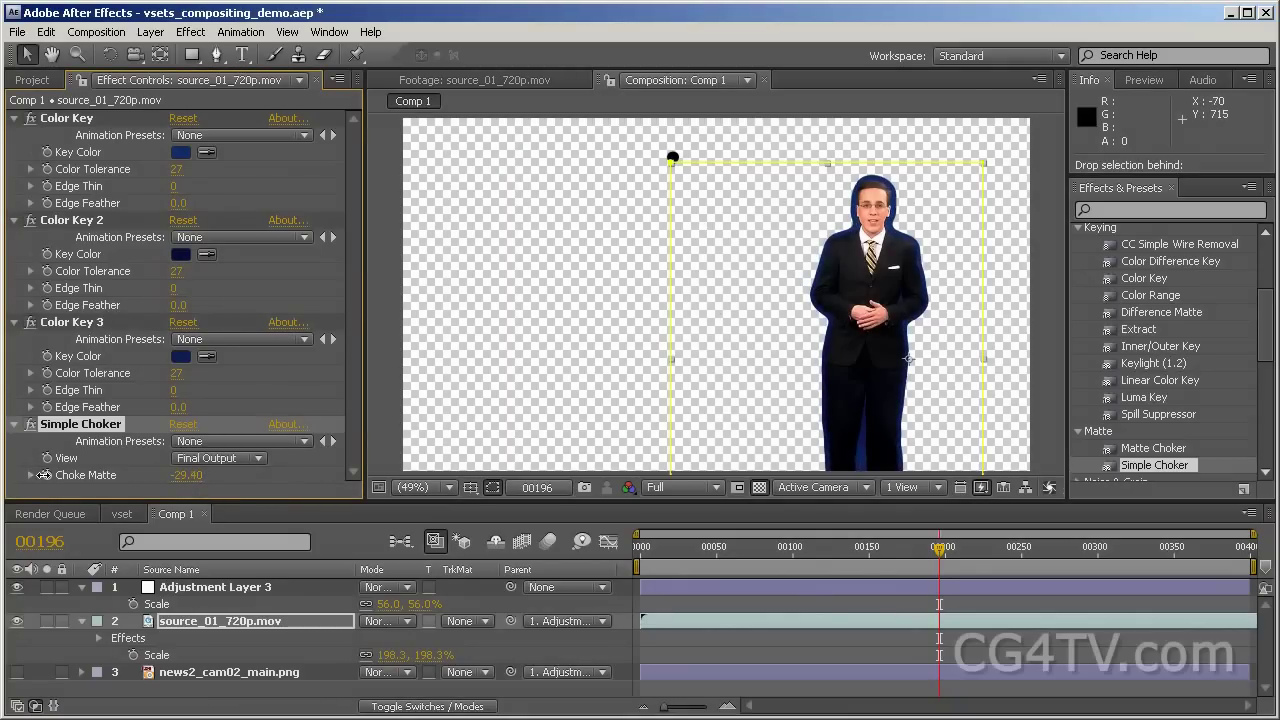
left_click(1158, 367)
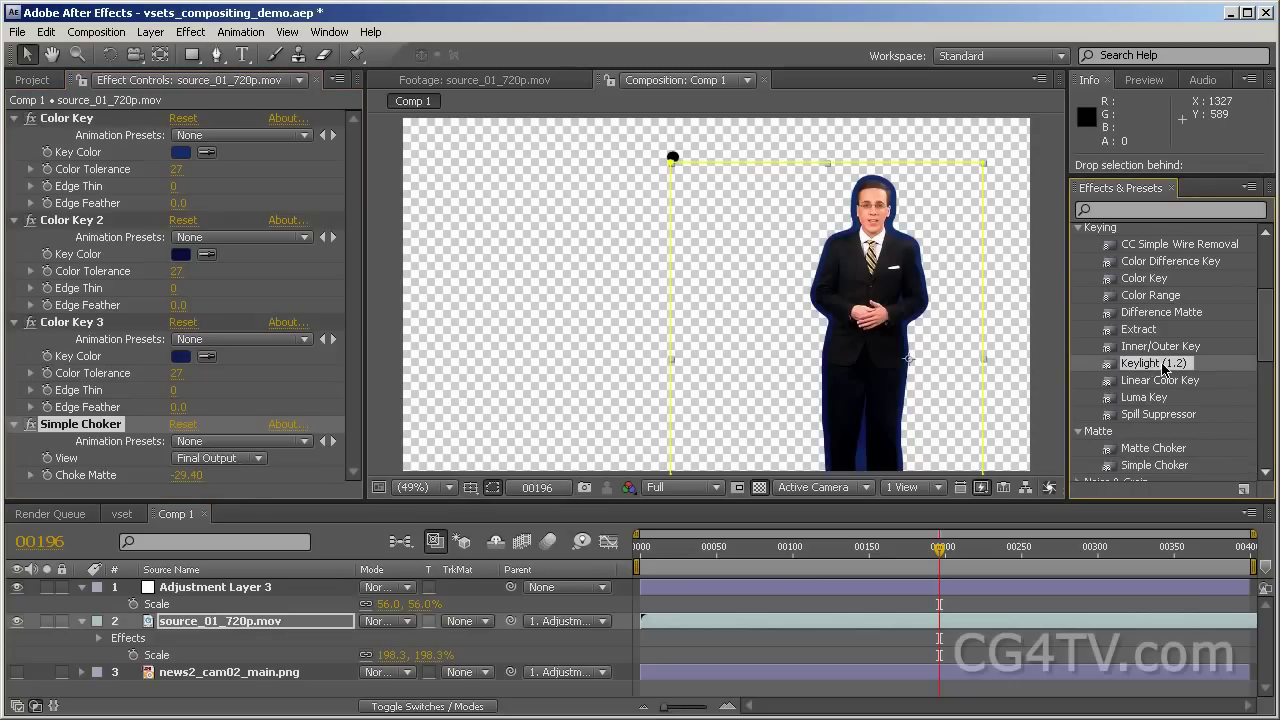
- Apply Keylight to the presenter and zoom to 200% on his head
left_click_drag(1158, 365, 163, 403)
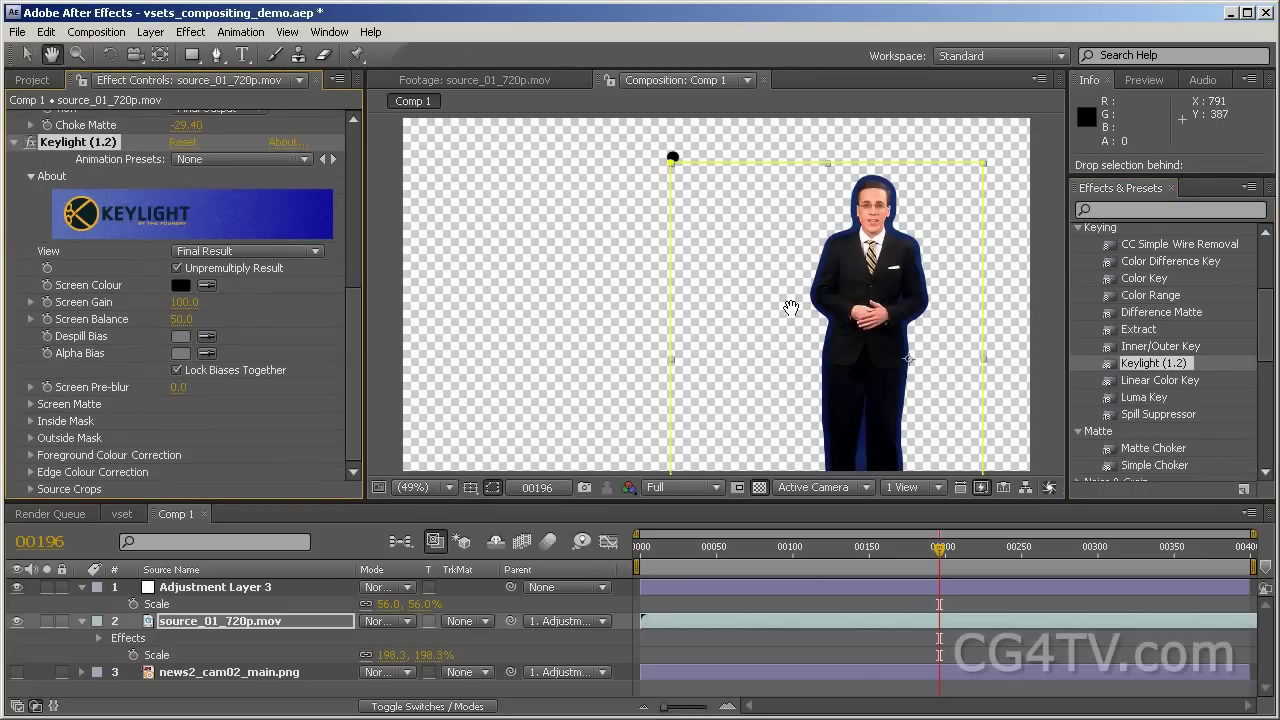
left_click_drag(791, 309, 680, 293)
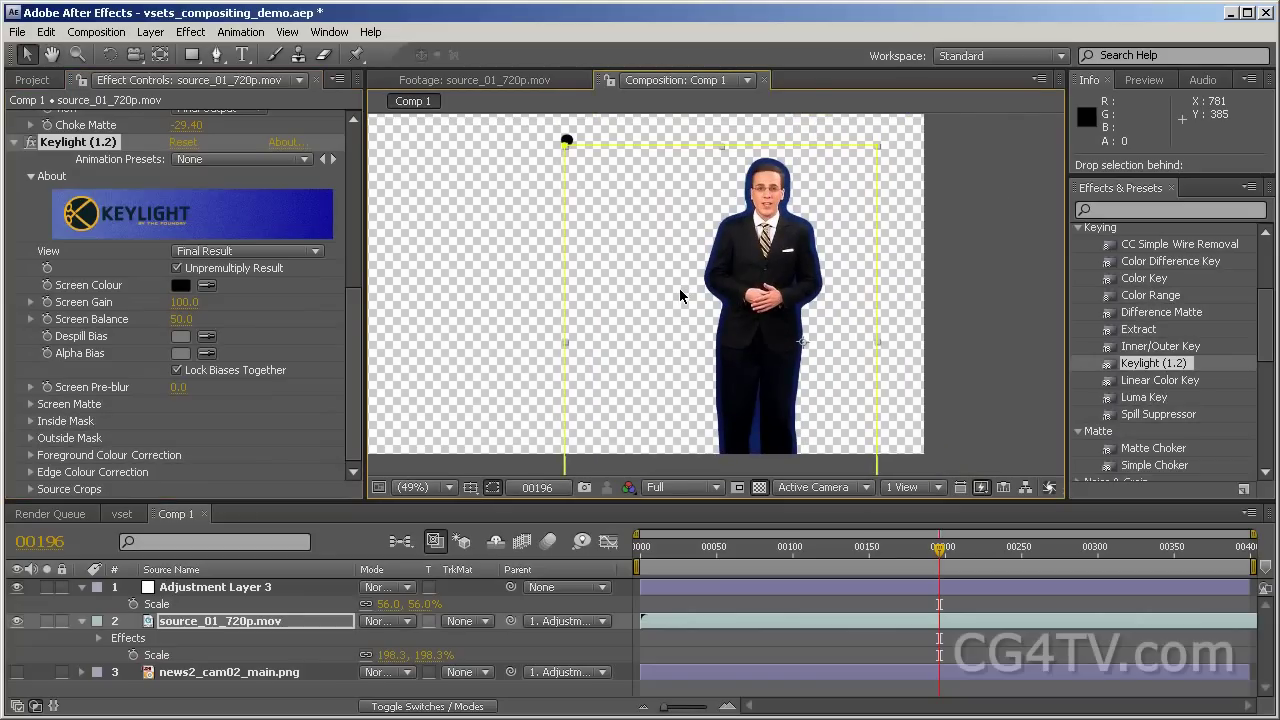
scroll(679, 288, "up", 3)
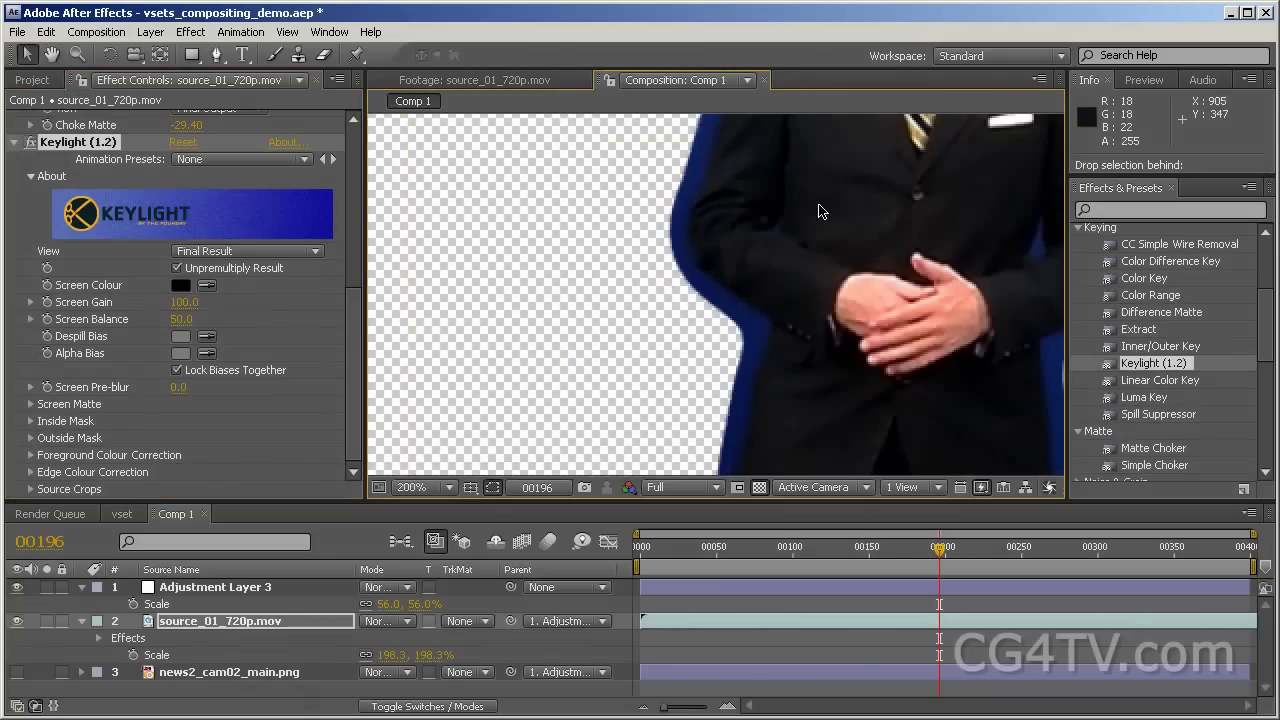
left_click_drag(856, 187, 737, 368)
key("v")
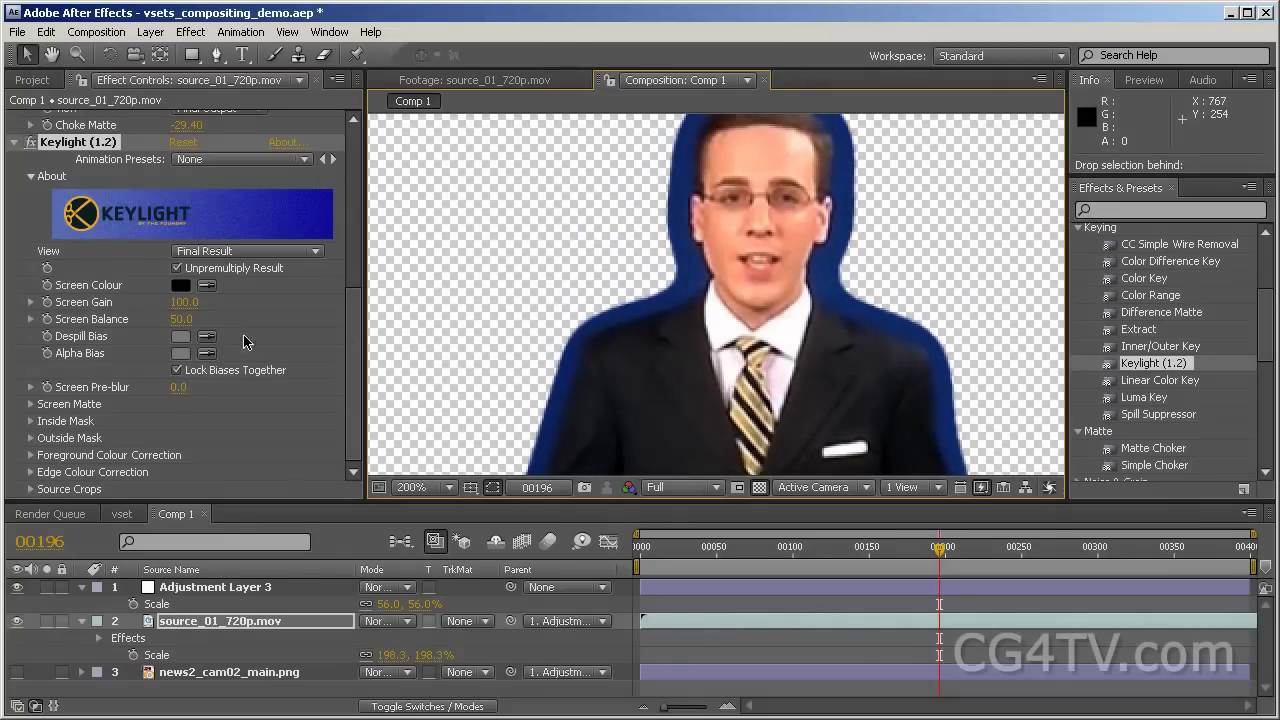
- Set Keylight's Screen Colour to the sampled blue fringe and Screen Balance to 95
left_click(679, 223)
left_click_drag(622, 372, 617, 246)
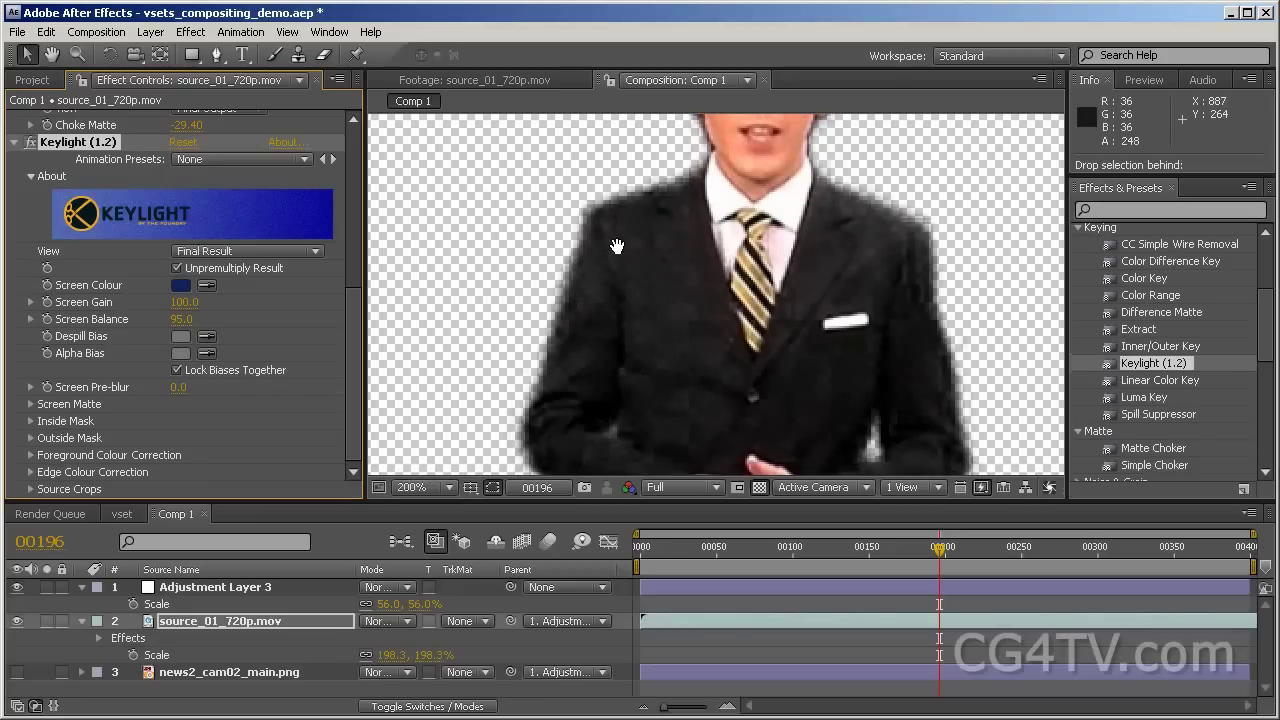
key("comma")
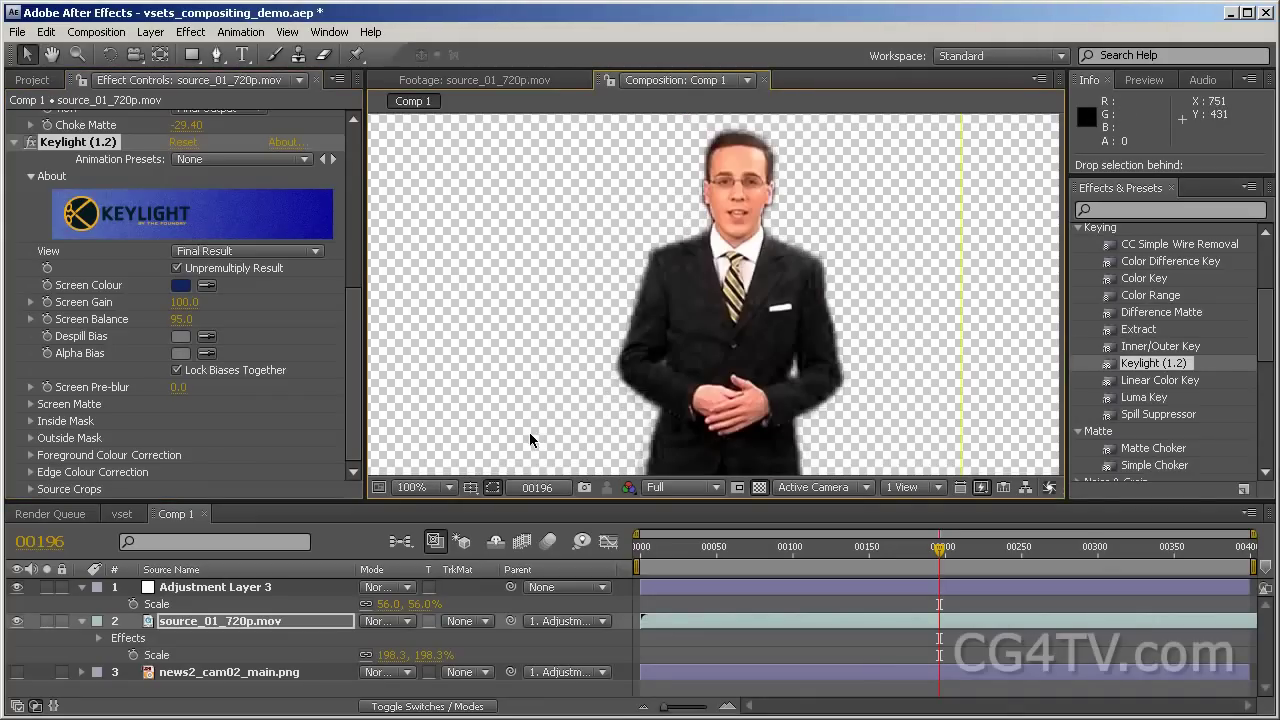
key("period")
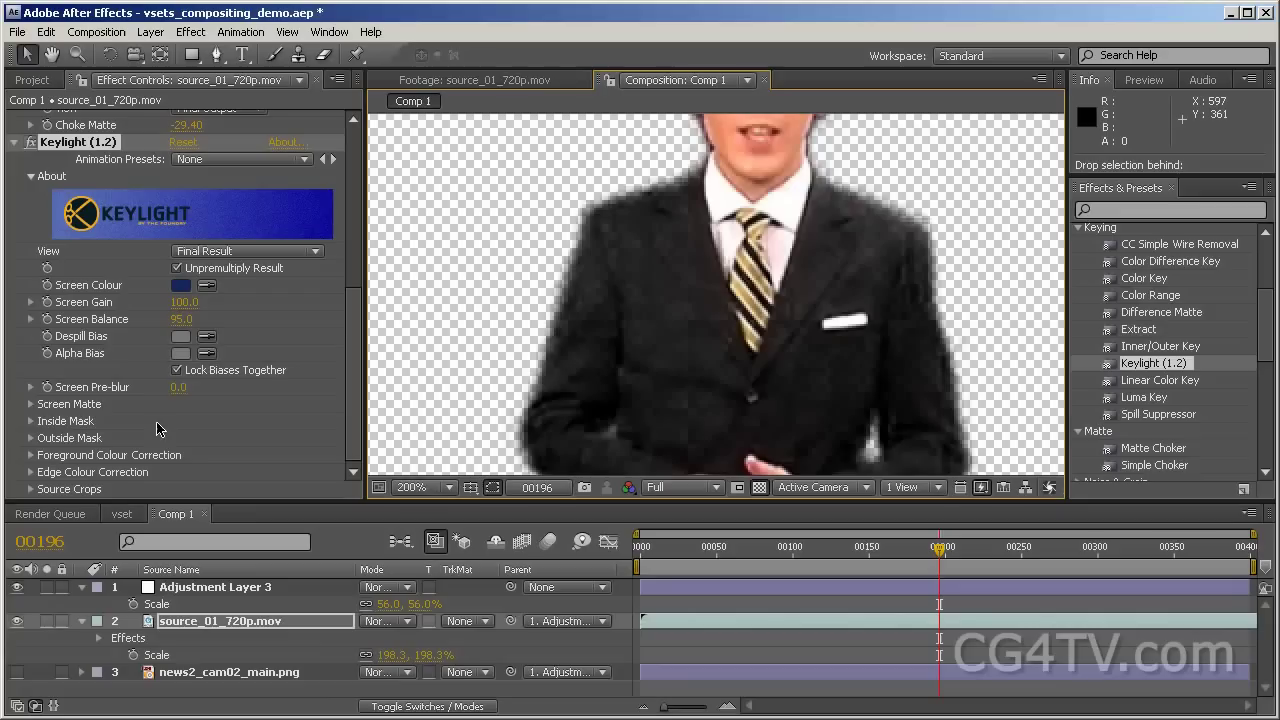
- Set Keylight's Screen Matte Clip Black to 27 and Clip White to 81
left_click(30, 405)
scroll(90, 415, "down", 2)
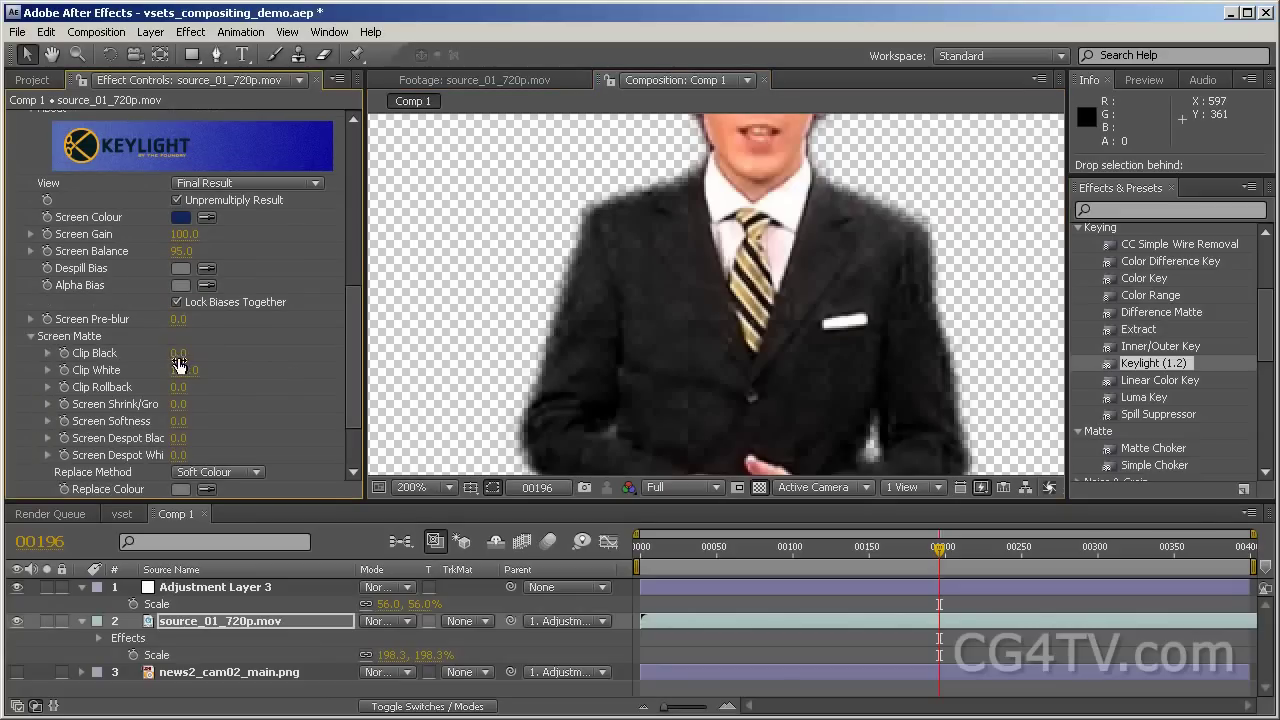
left_click_drag(181, 360, 207, 352)
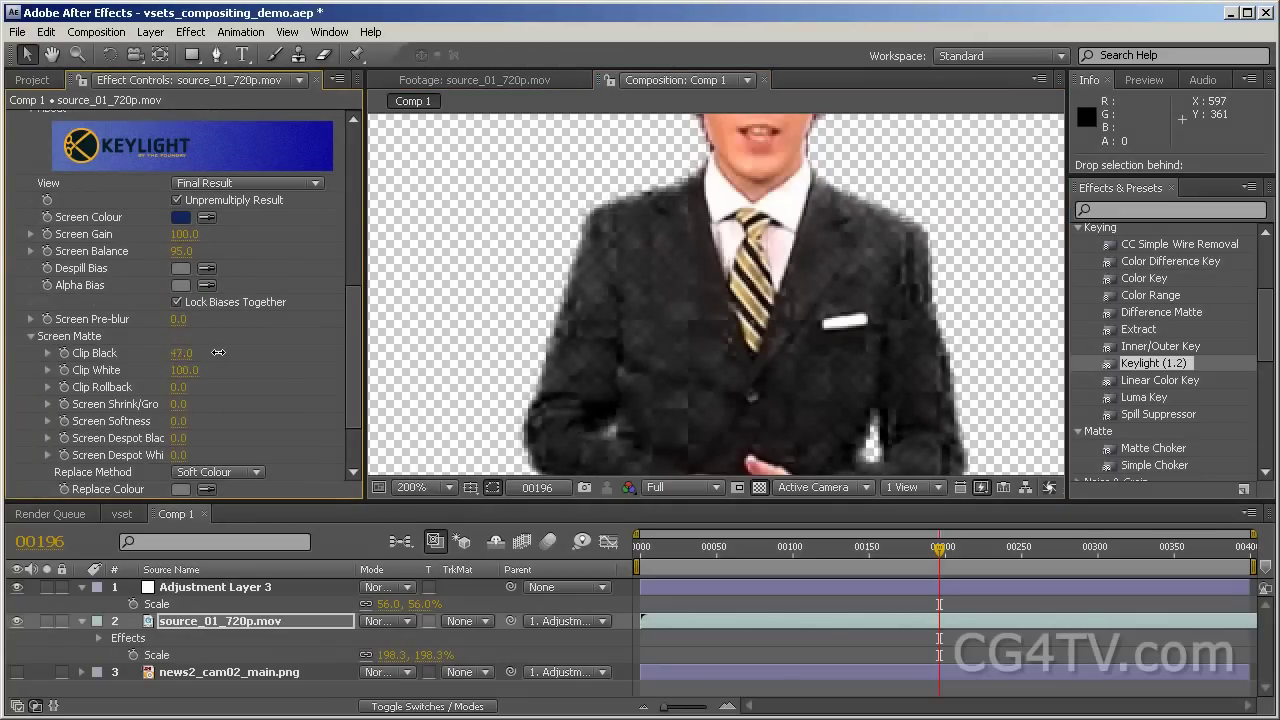
left_click_drag(175, 370, 155, 370)
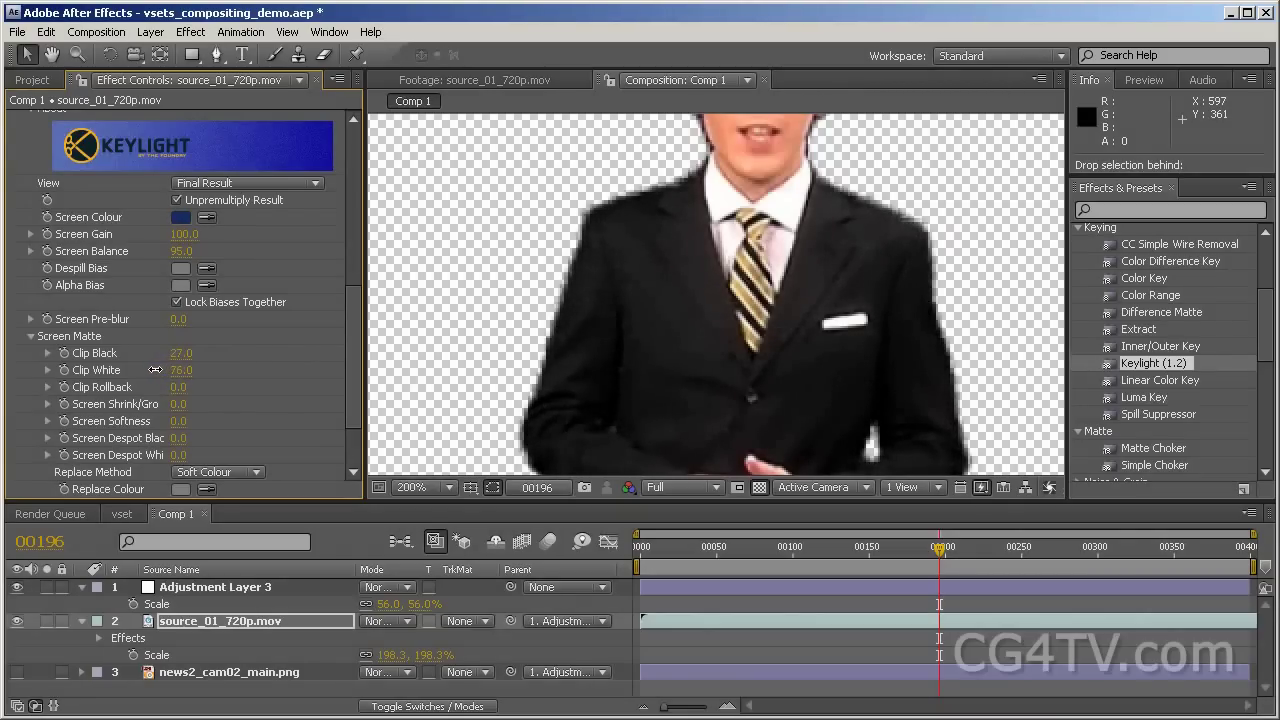
left_click_drag(155, 370, 170, 370)
key("comma")
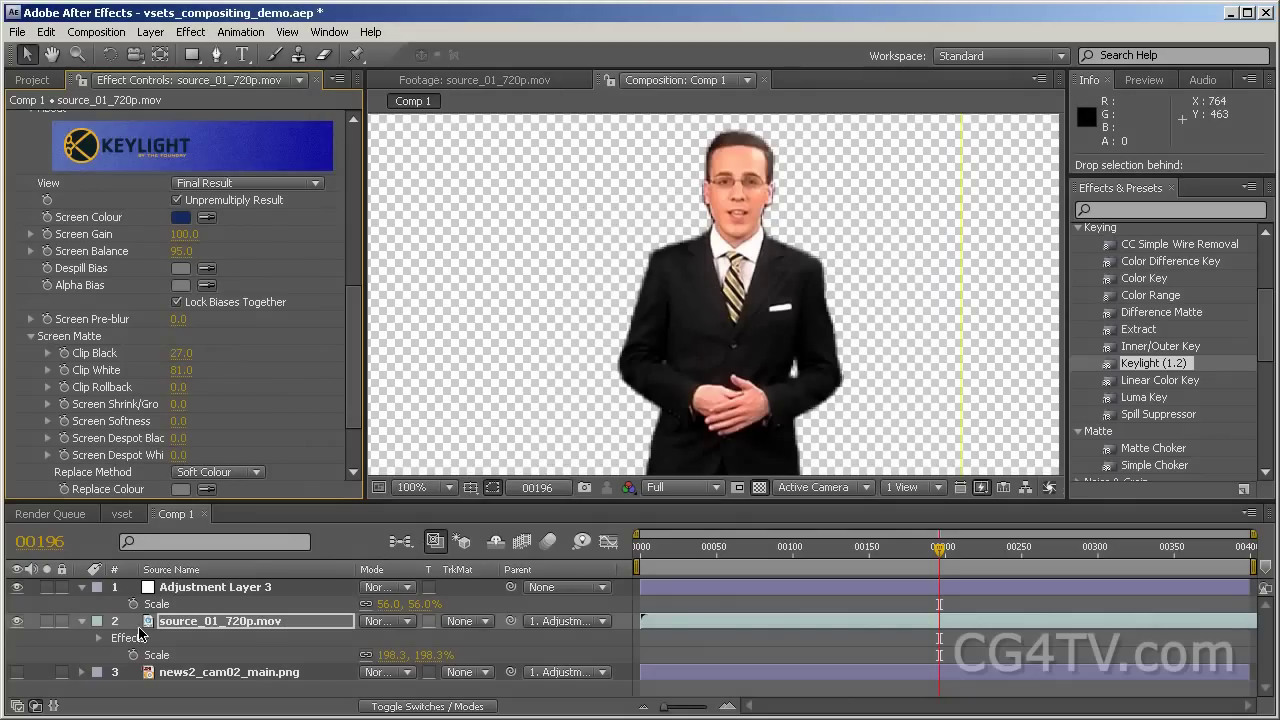
- Show the news-set background again and shift the anchorman left toward the monitor
left_click(17, 672)
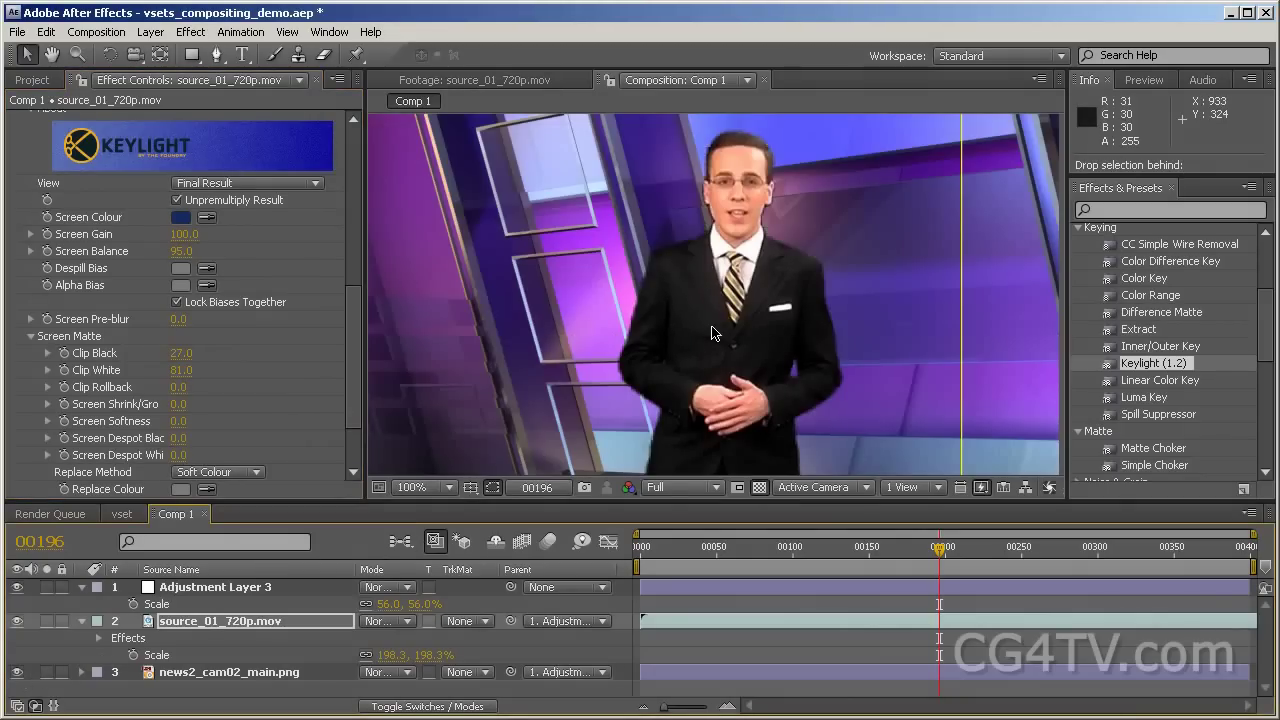
left_click(419, 489)
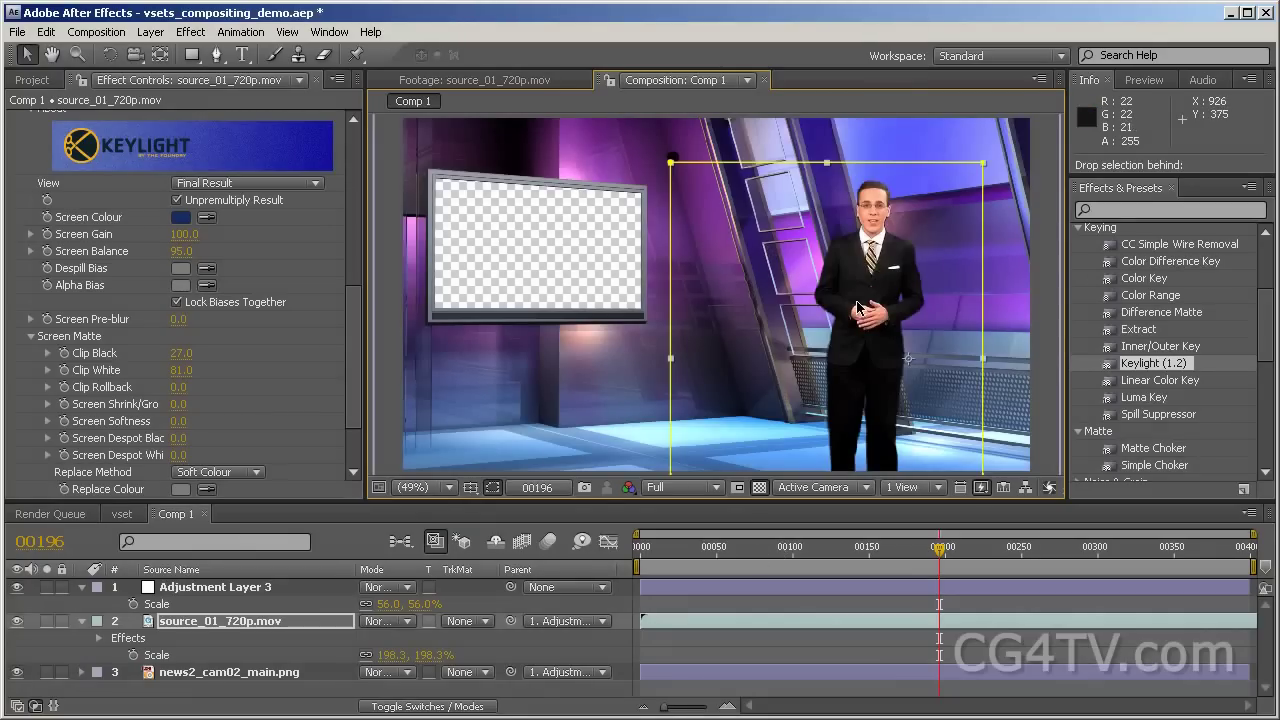
left_click_drag(858, 307, 747, 312)
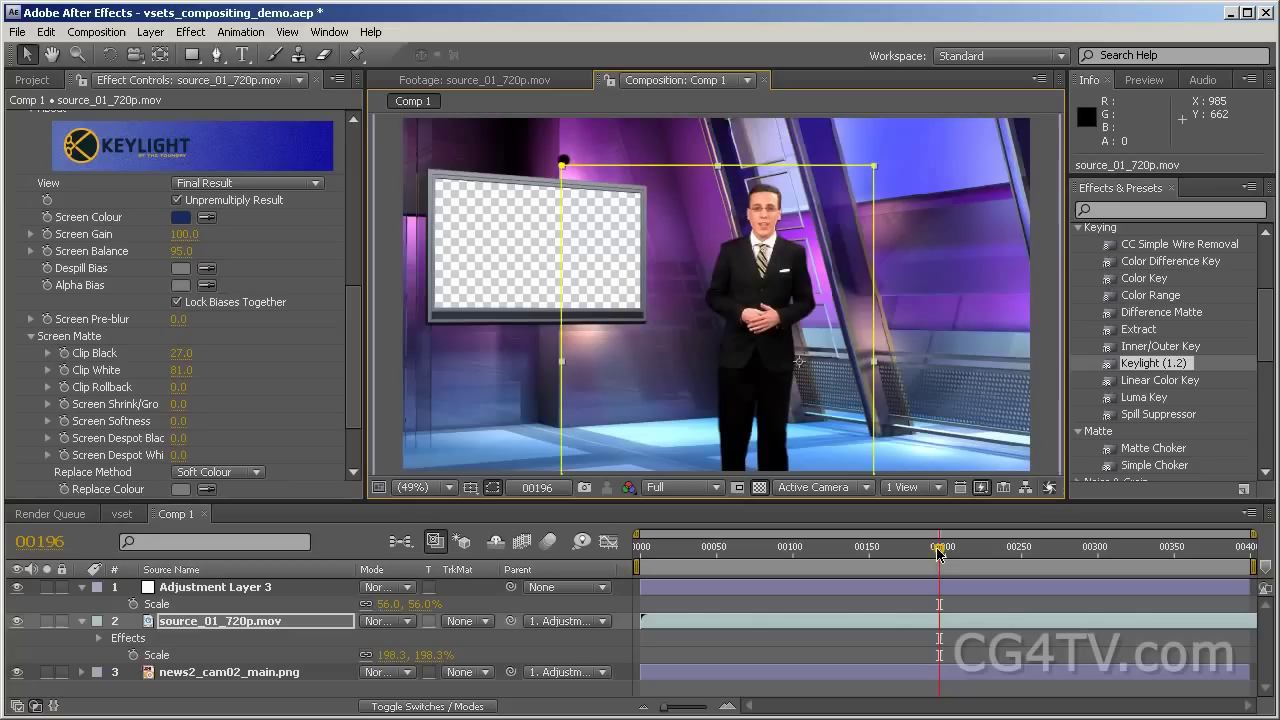
mouse_move(938, 556)
left_mouse_down()
mouse_move(637, 560)
mouse_move(722, 557)
left_mouse_up()
left_click_drag(356, 363, 354, 342)
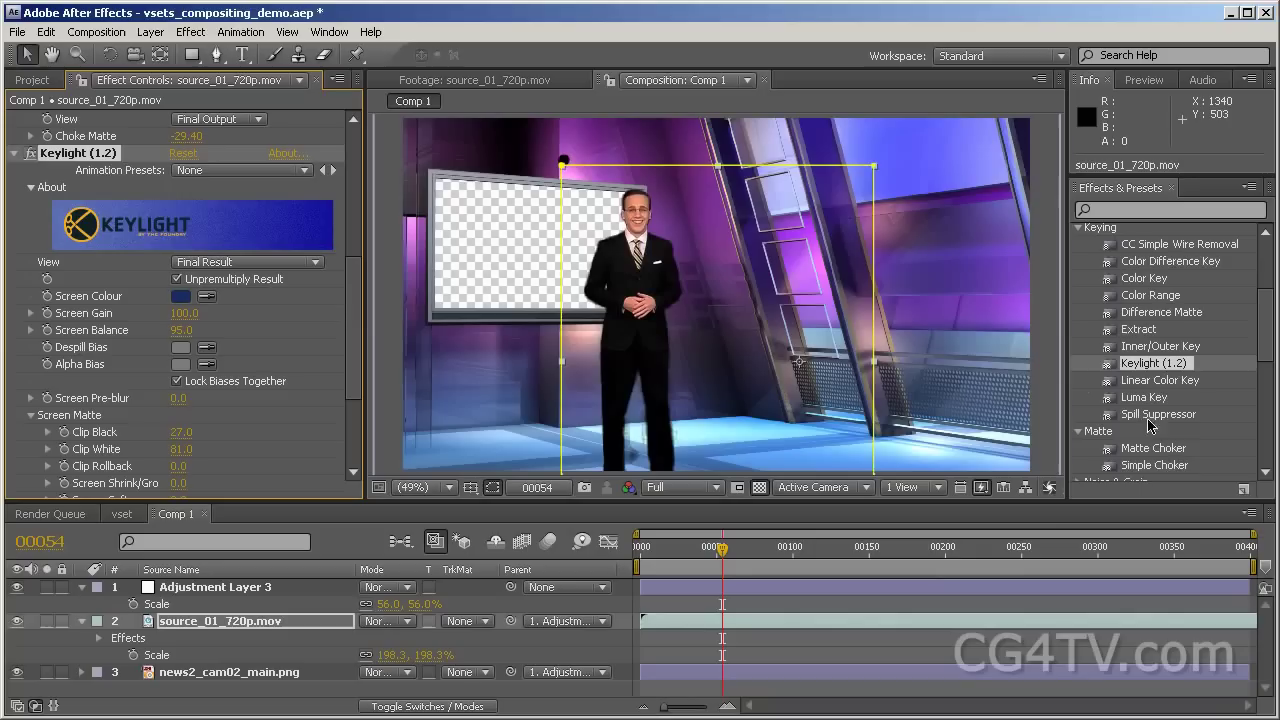
- Add a Simple Choker at 0.20, set Clip Black 30 and Clip White 78, and check later frames
left_click_drag(1134, 465, 242, 476)
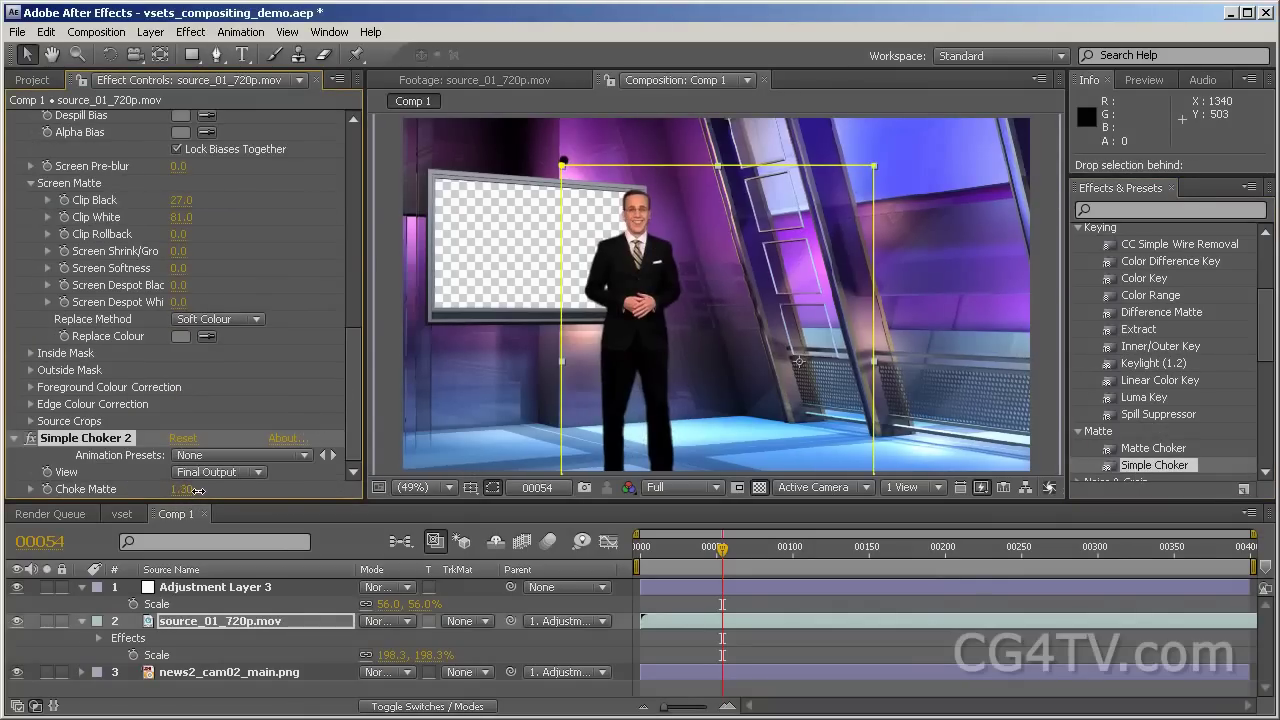
left_click_drag(188, 490, 178, 490)
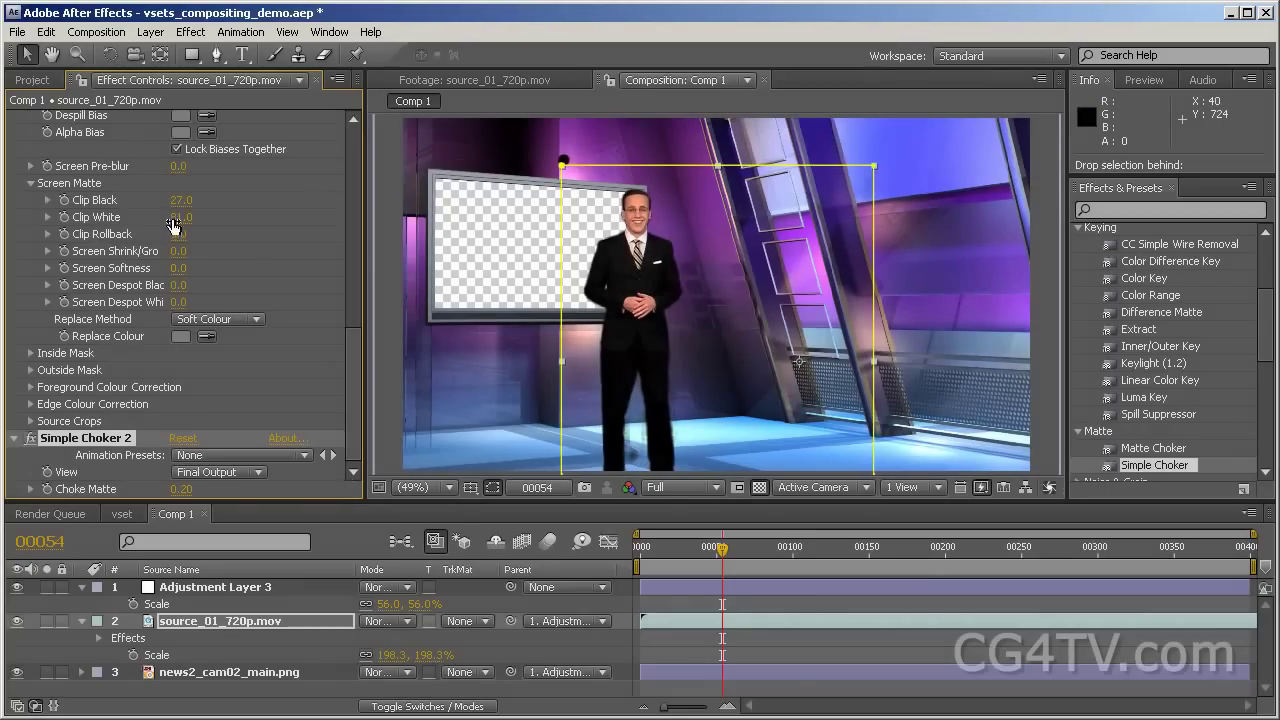
mouse_move(180, 222)
left_mouse_down()
mouse_move(166, 217)
mouse_move(190, 217)
left_mouse_up()
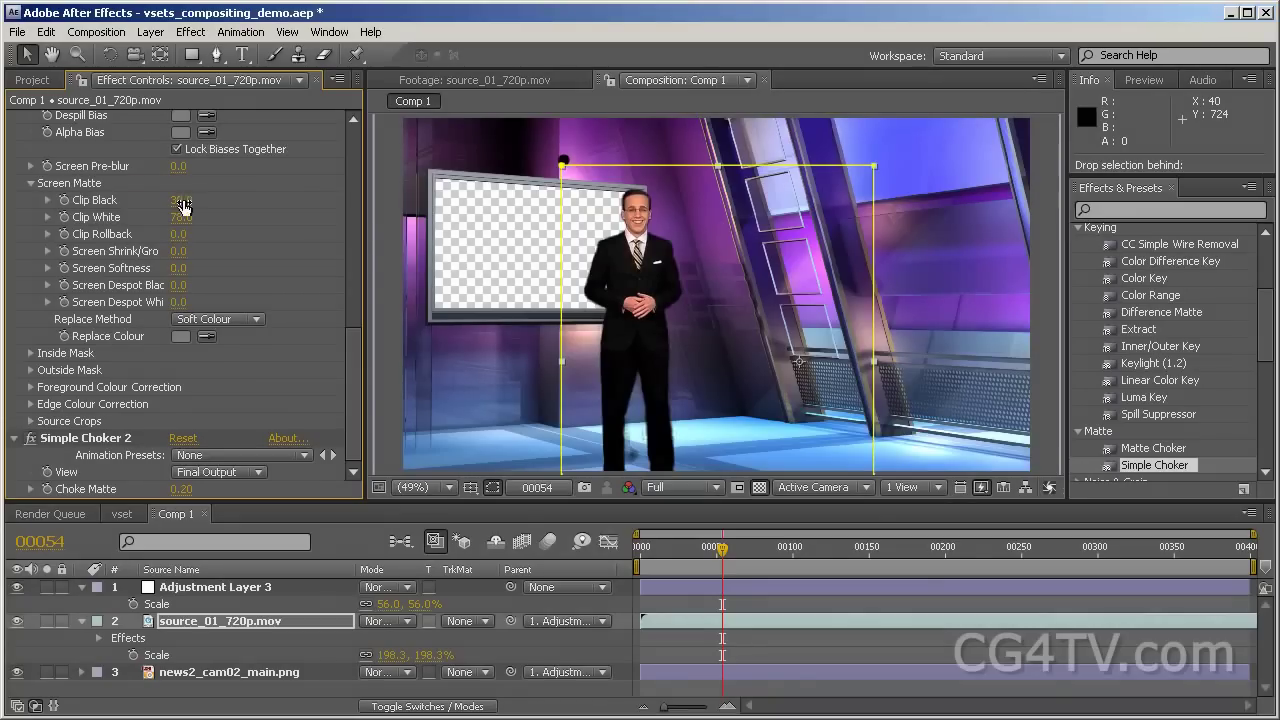
left_click_drag(699, 550, 976, 551)
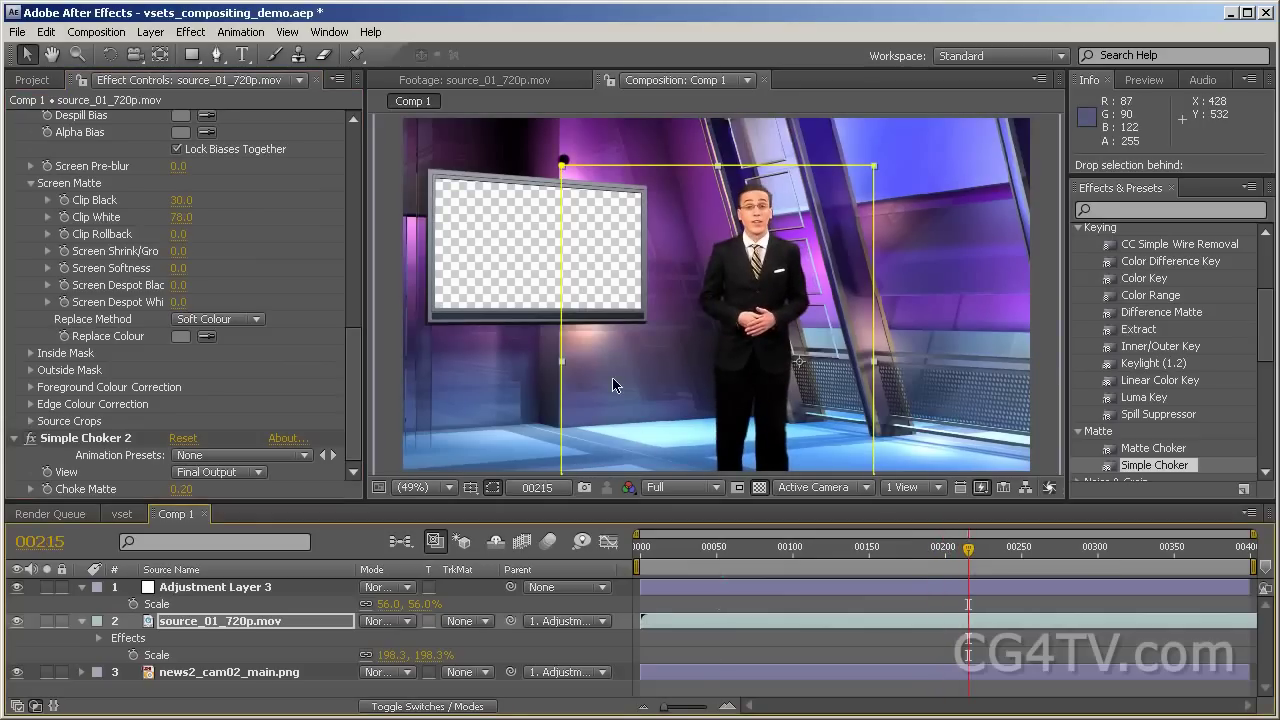
- Keyframe Adjustment Layer 3 to 68% scale and start shifting its Position to the right
left_click(258, 589)
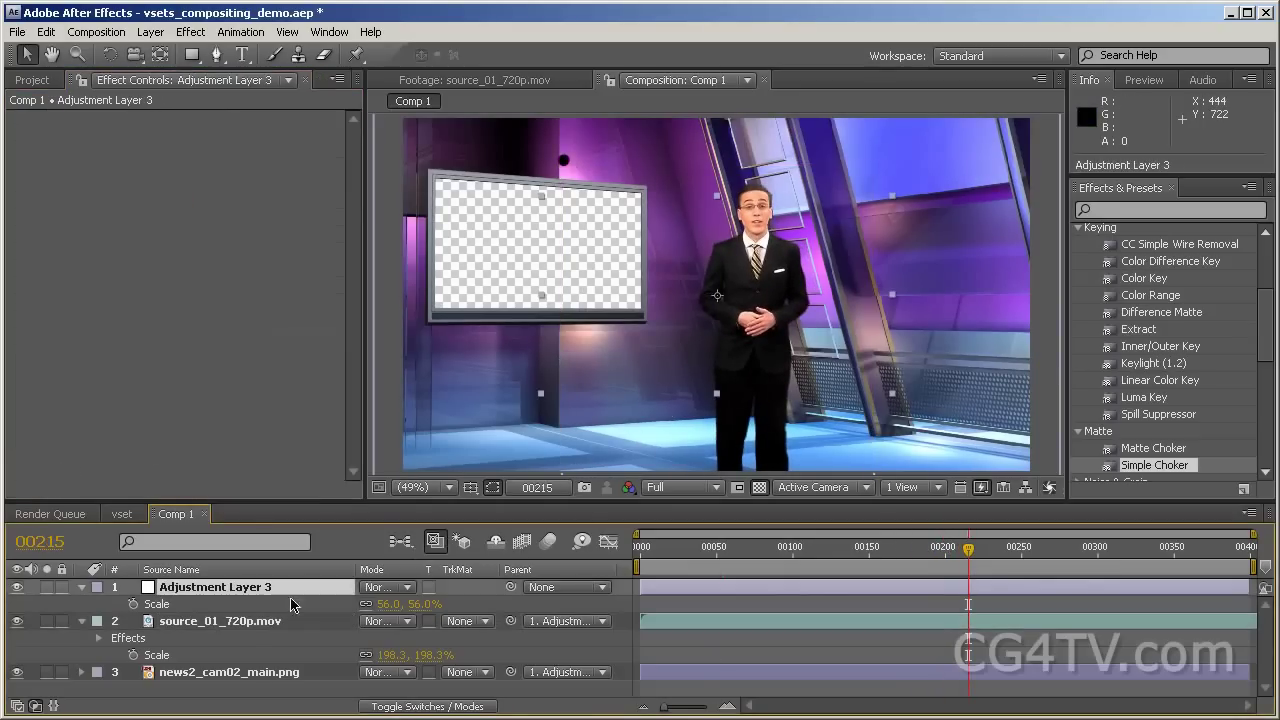
left_click_drag(388, 610, 392, 604)
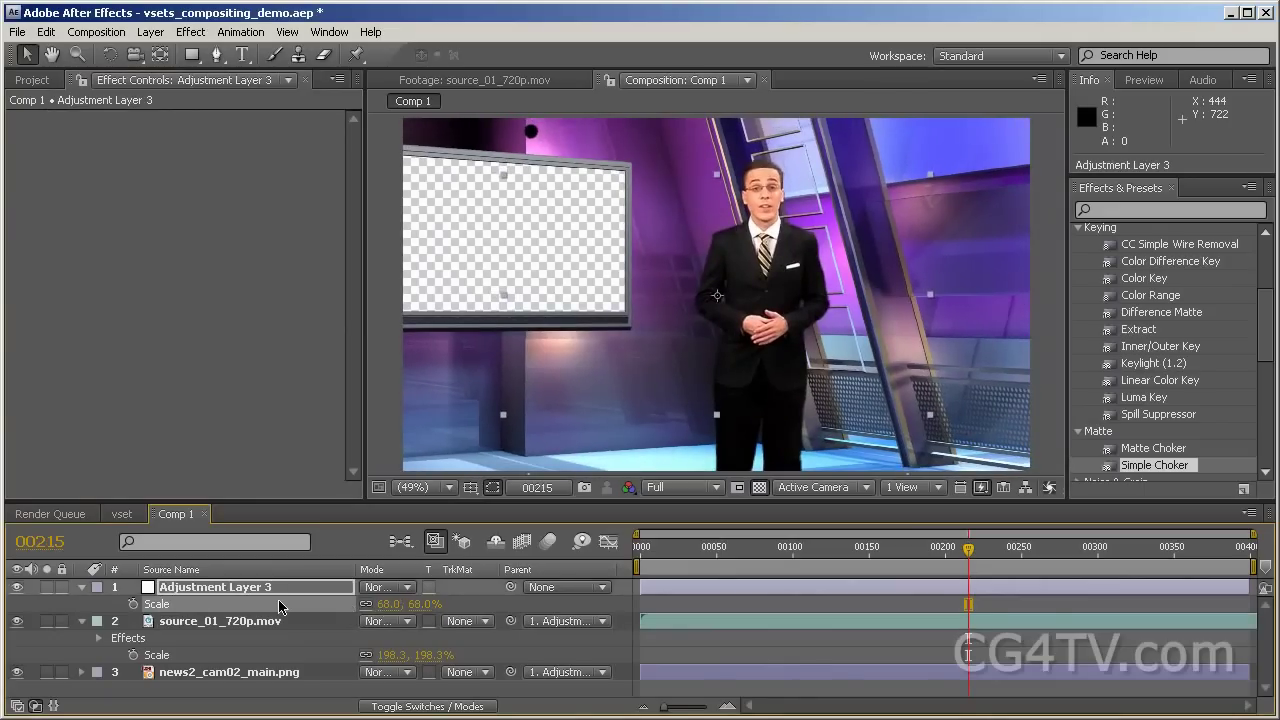
key("shift+p")
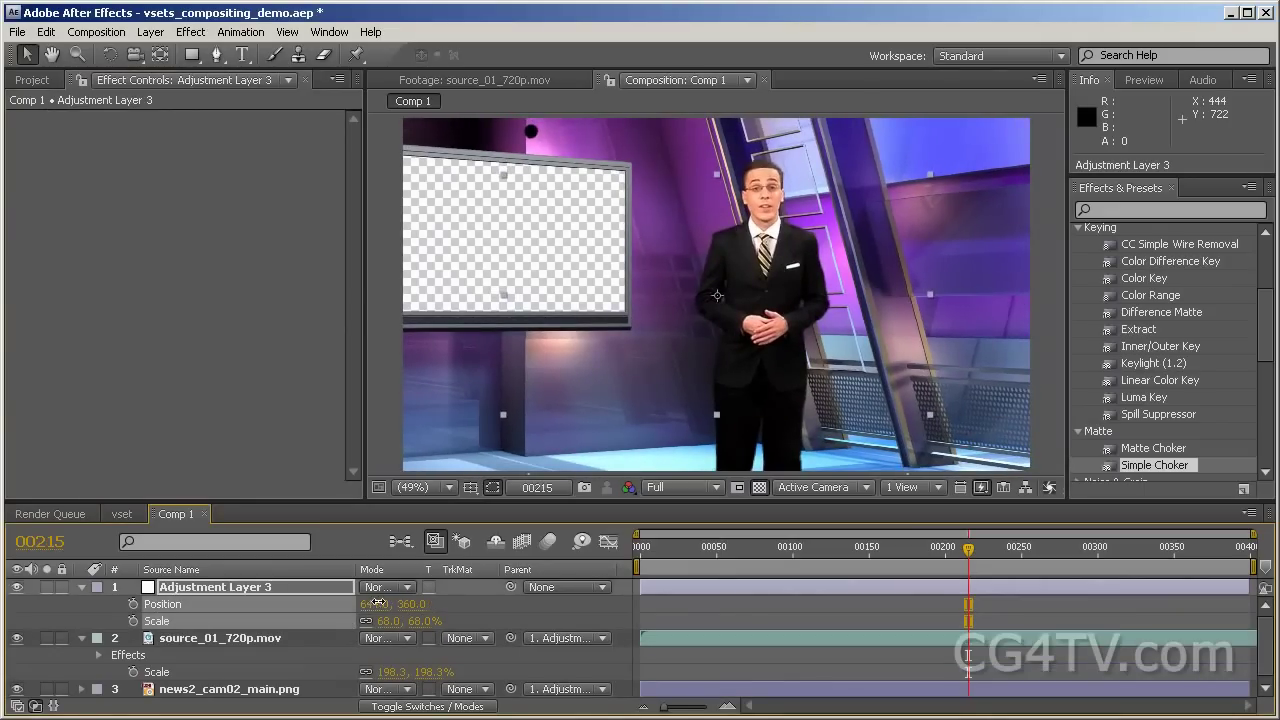
left_click_drag(376, 604, 447, 606)
- Add later Position keyframes that slide the scene right to X 817, then scrub back to review
left_click_drag(800, 556, 922, 549)
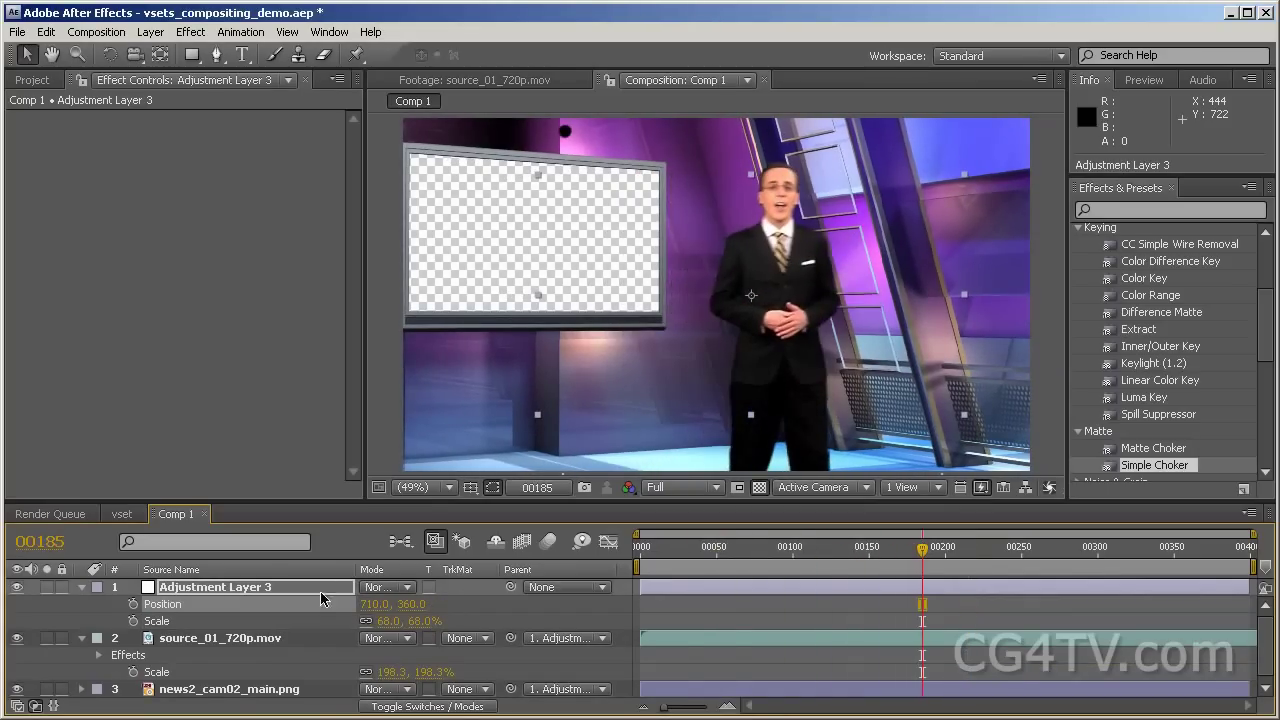
left_click_drag(370, 608, 519, 600)
left_click(1012, 549)
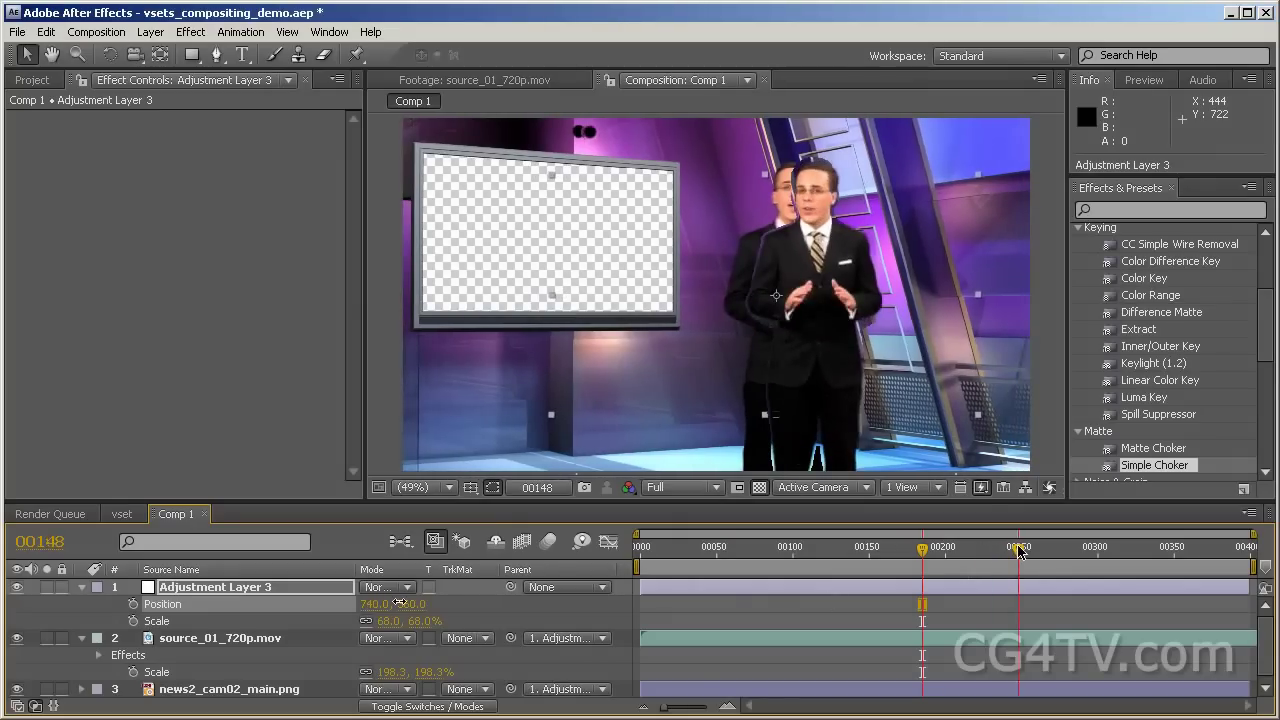
left_click_drag(385, 604, 425, 604)
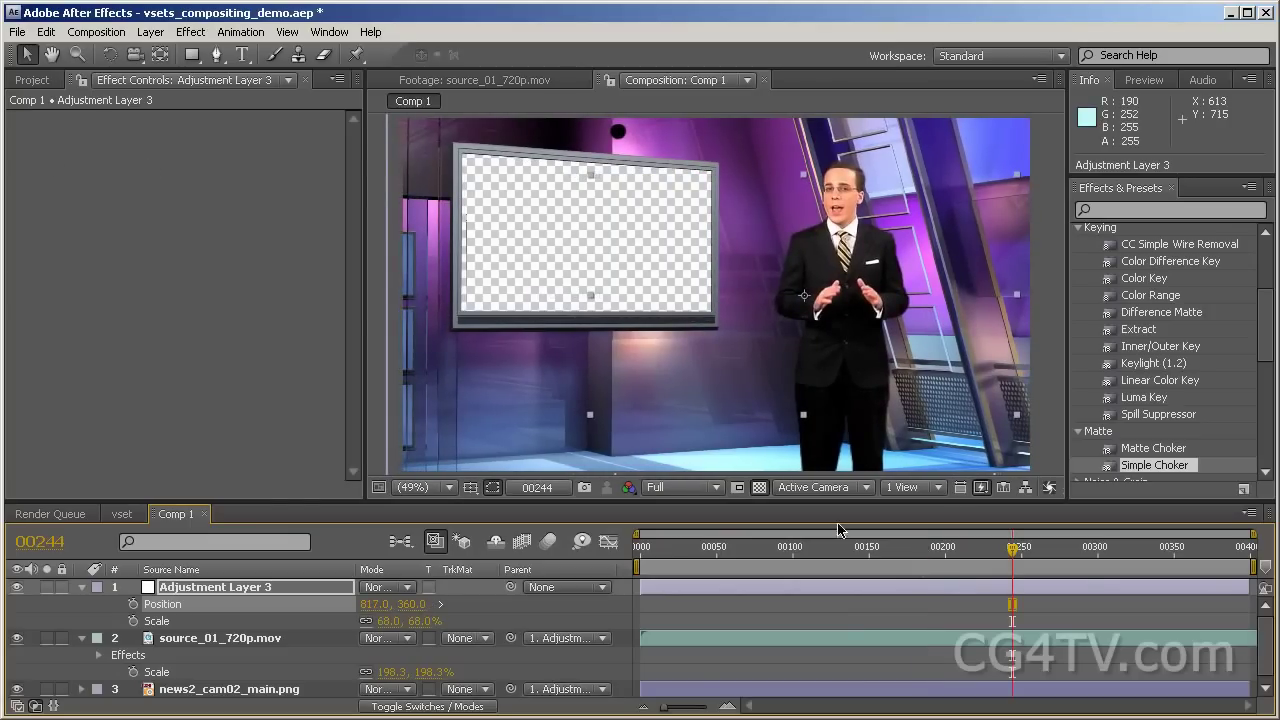
left_click(979, 549)
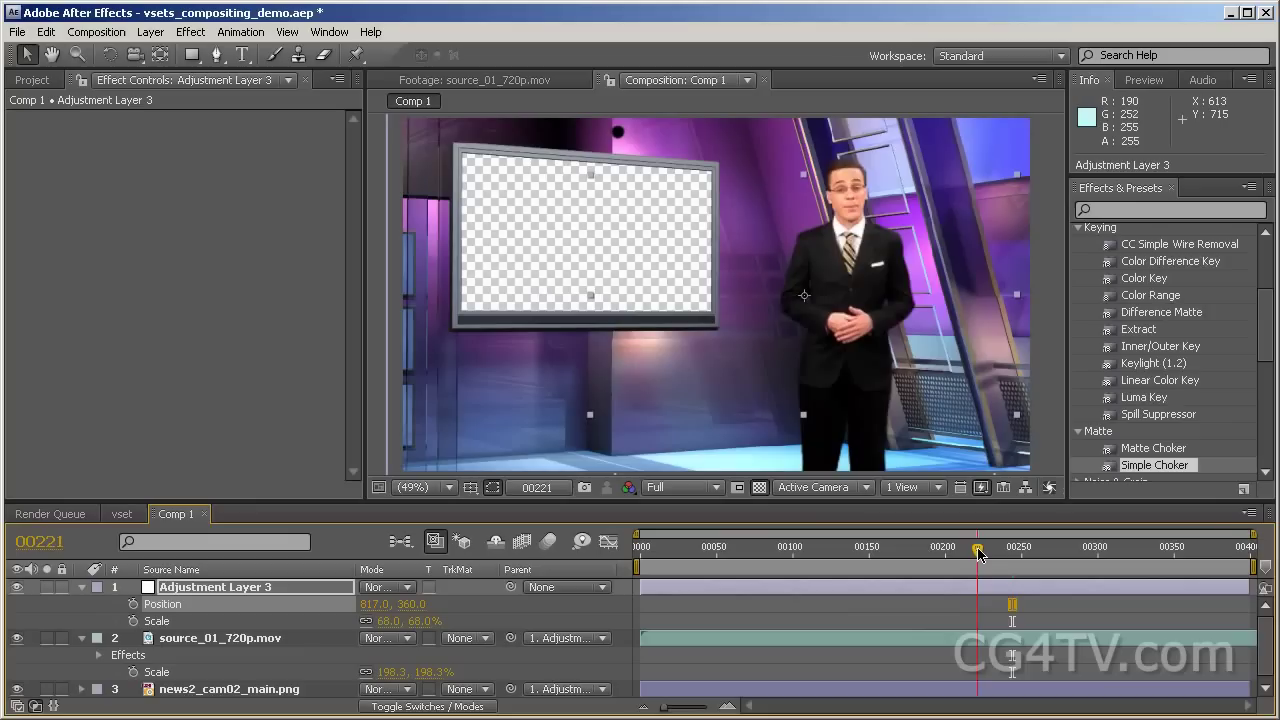
left_click_drag(979, 549, 913, 552)
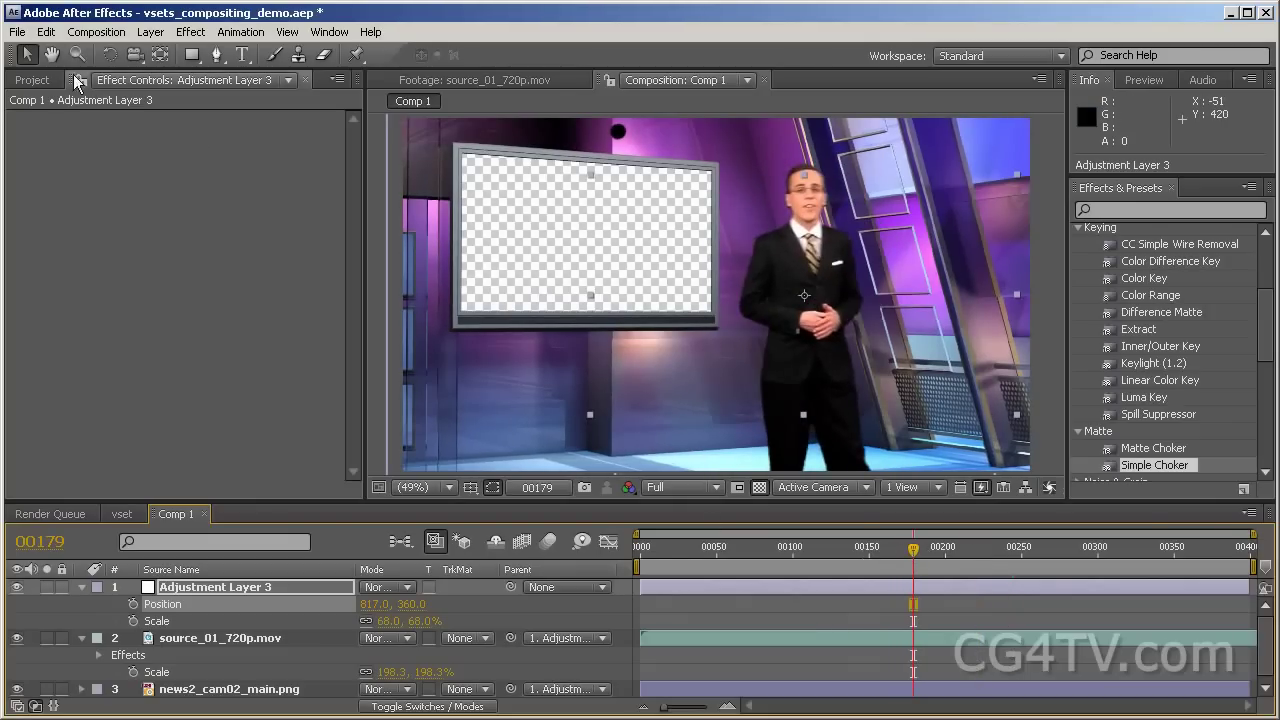
- Add worldmap_[000-899].png from the Backgrounds folder as the top layer of Comp 1
left_click(31, 80)
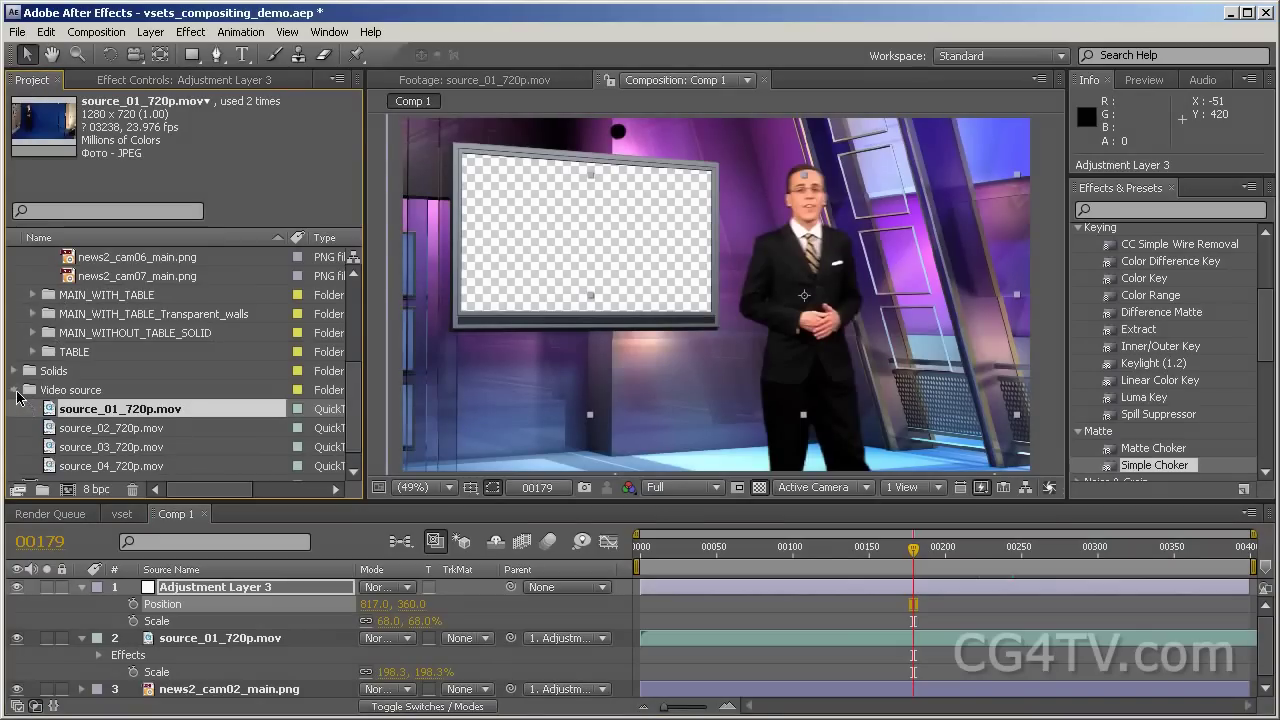
left_click(15, 391)
left_click(14, 296)
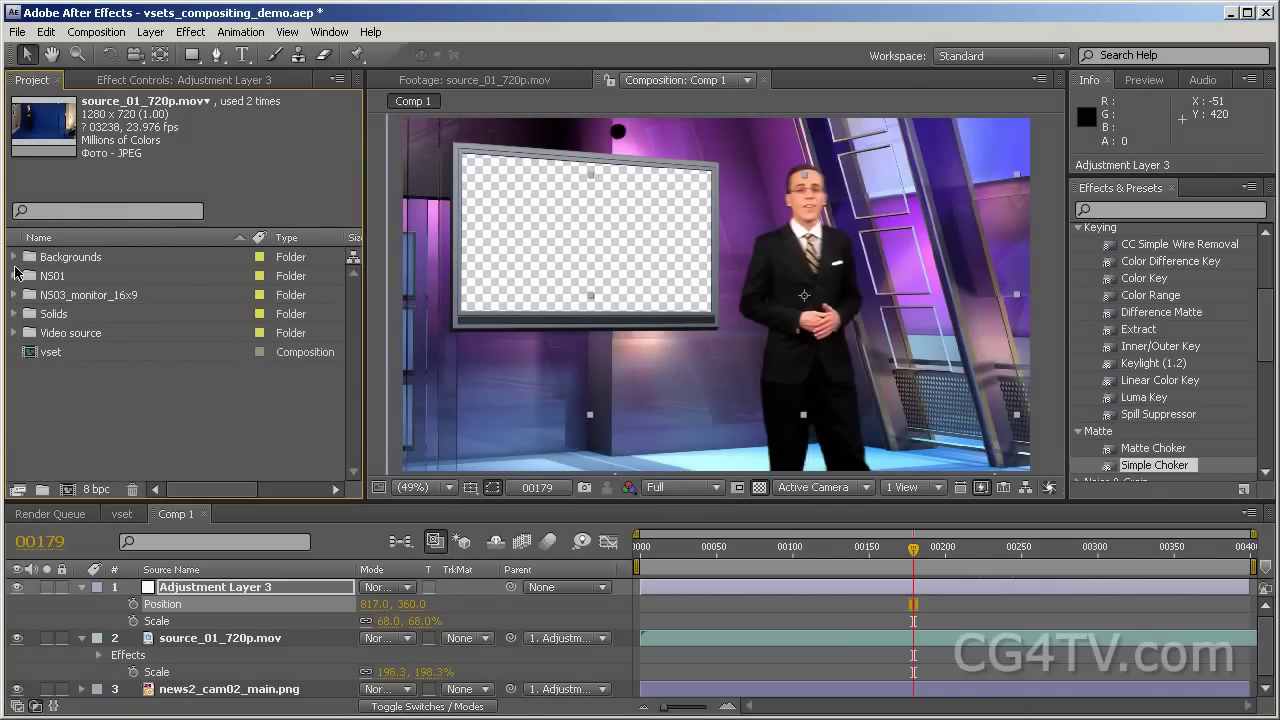
left_click(15, 258)
left_click(90, 361)
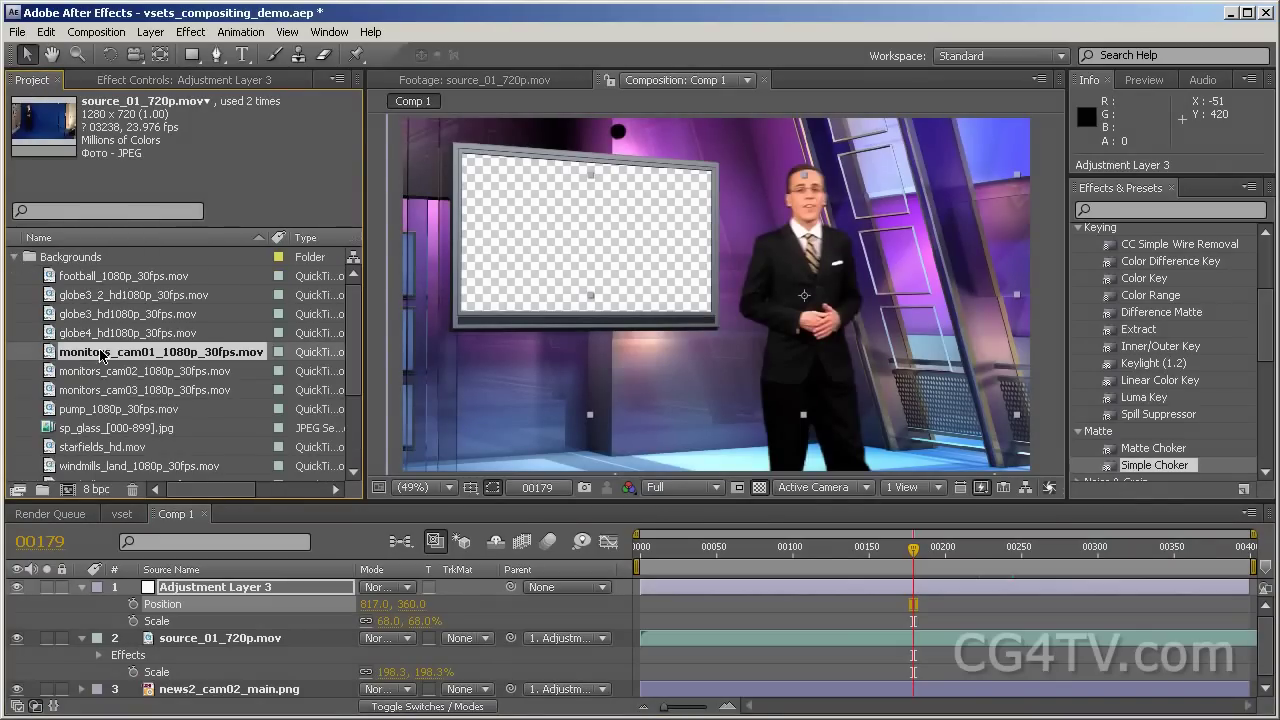
scroll(105, 373, "down", 3)
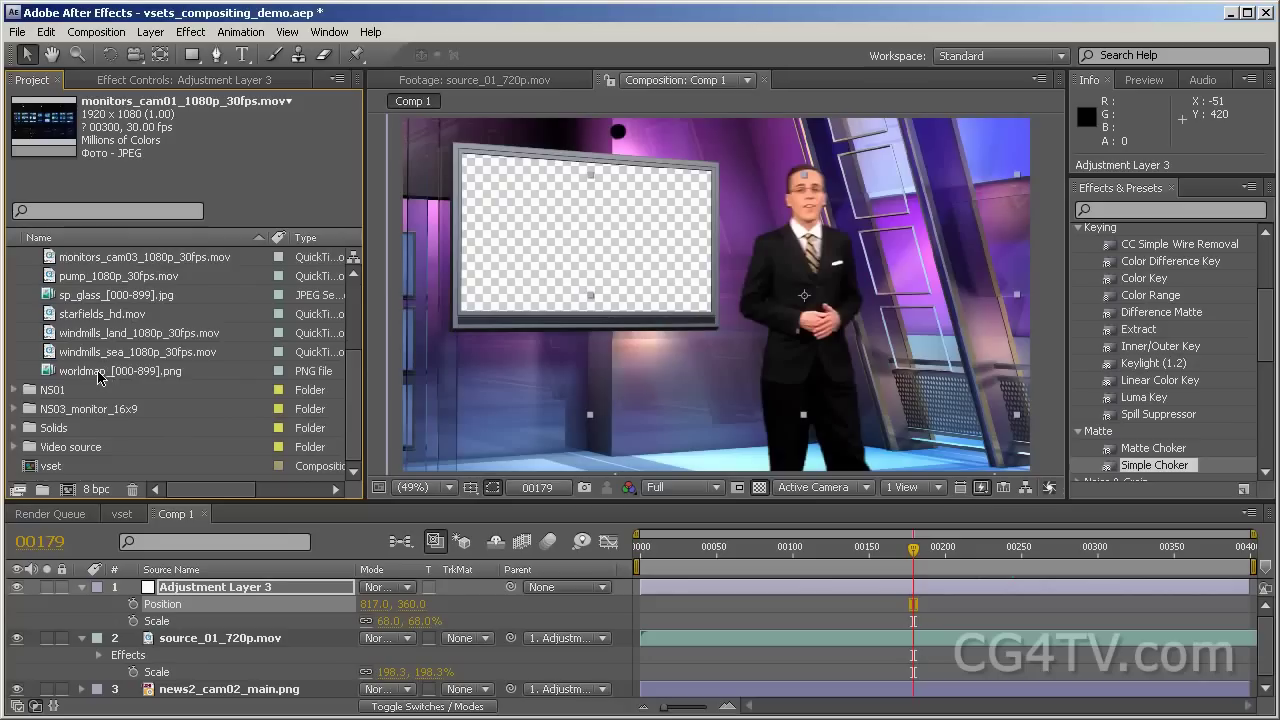
left_click(100, 372)
mouse_move(97, 377)
left_mouse_down()
mouse_move(155, 592)
mouse_move(205, 585)
left_mouse_up()
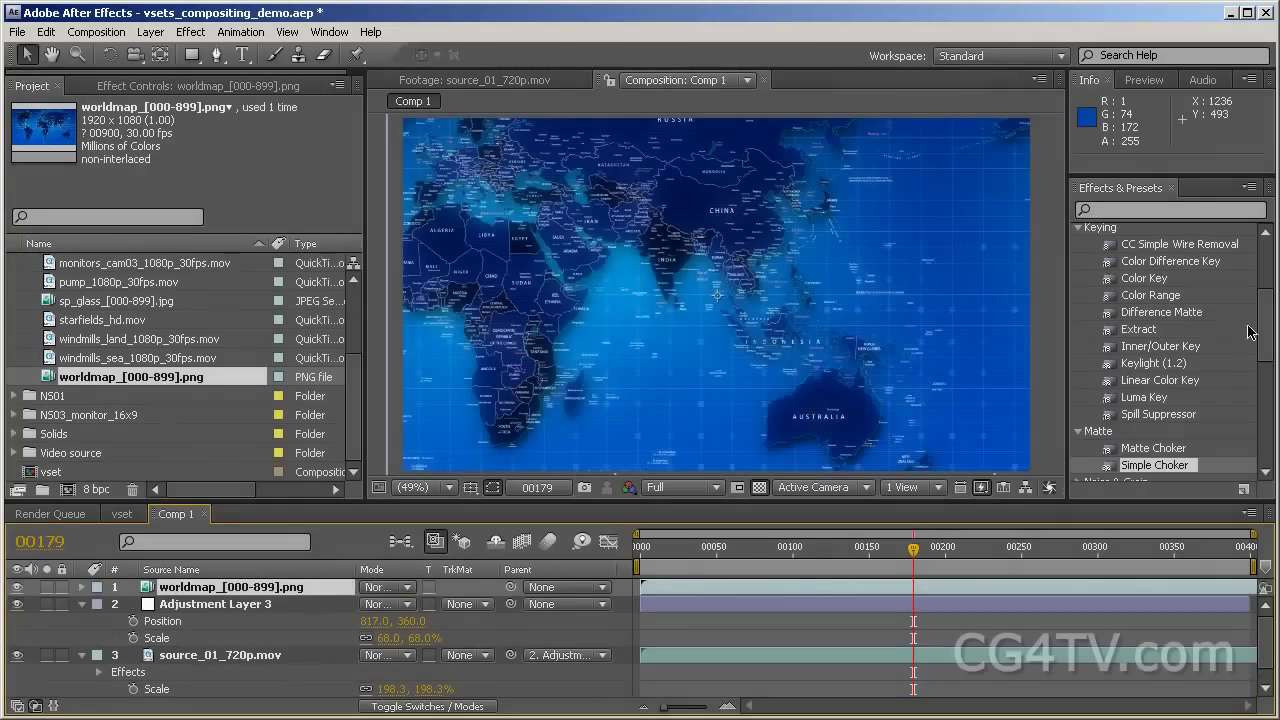
scroll(1268, 285, "up", 3)
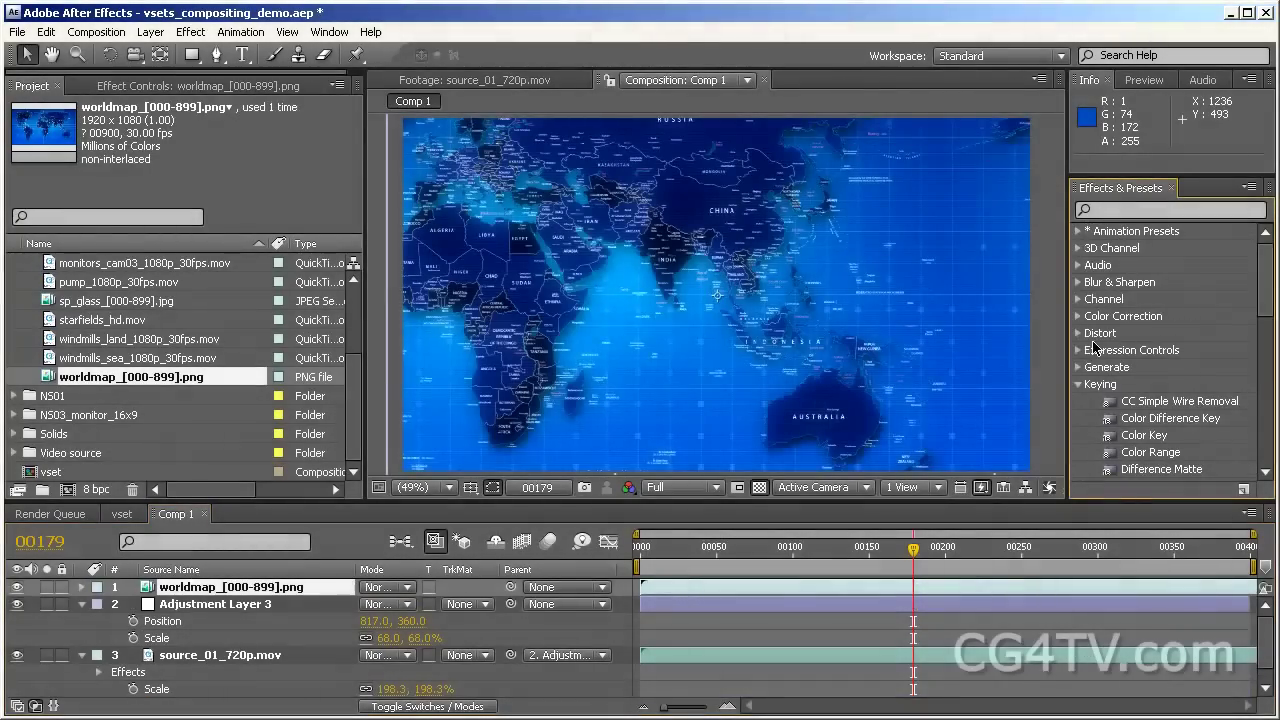
- Expand the Distort effects category and select Corner Pin
left_click(1077, 334)
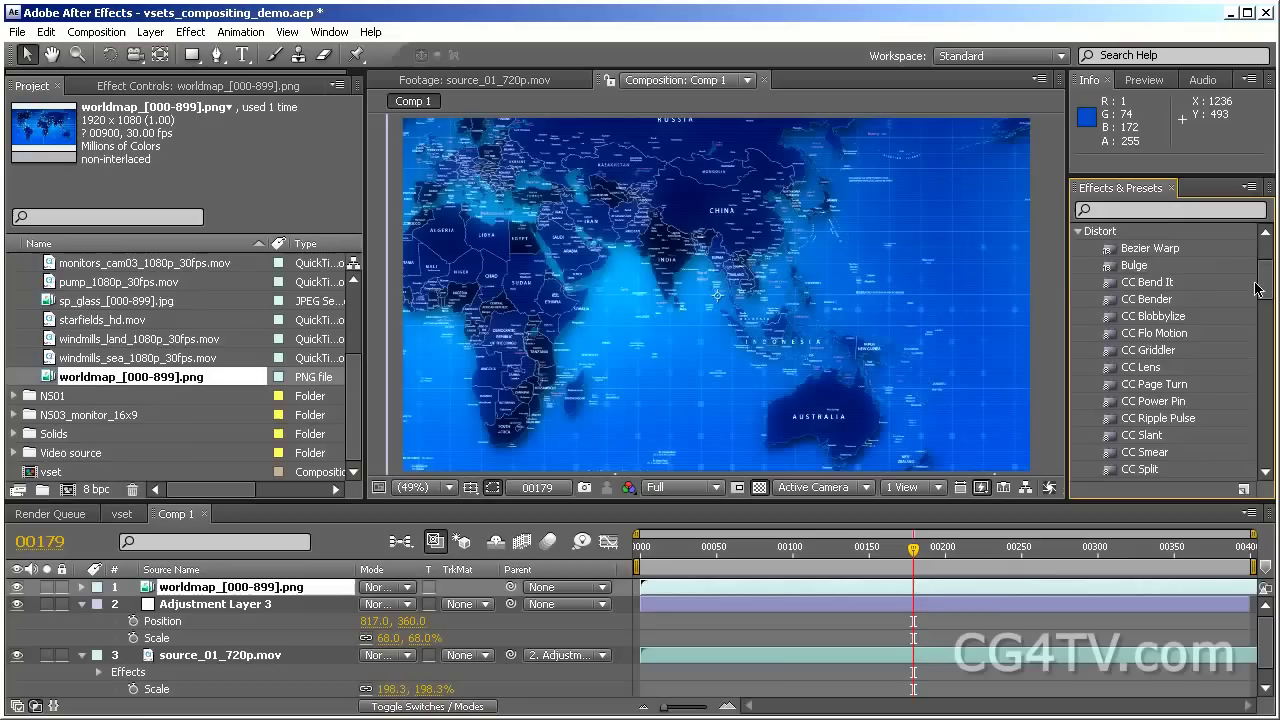
left_click_drag(1258, 289, 1261, 305)
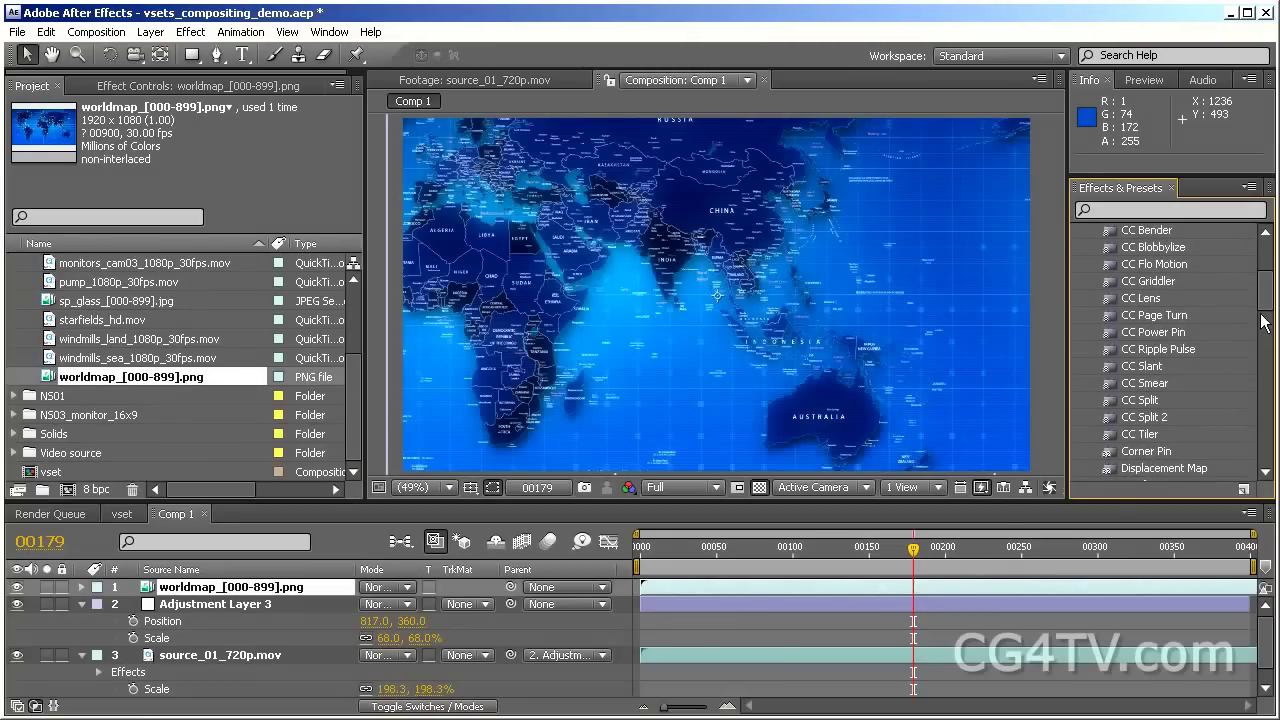
left_click(1156, 452)
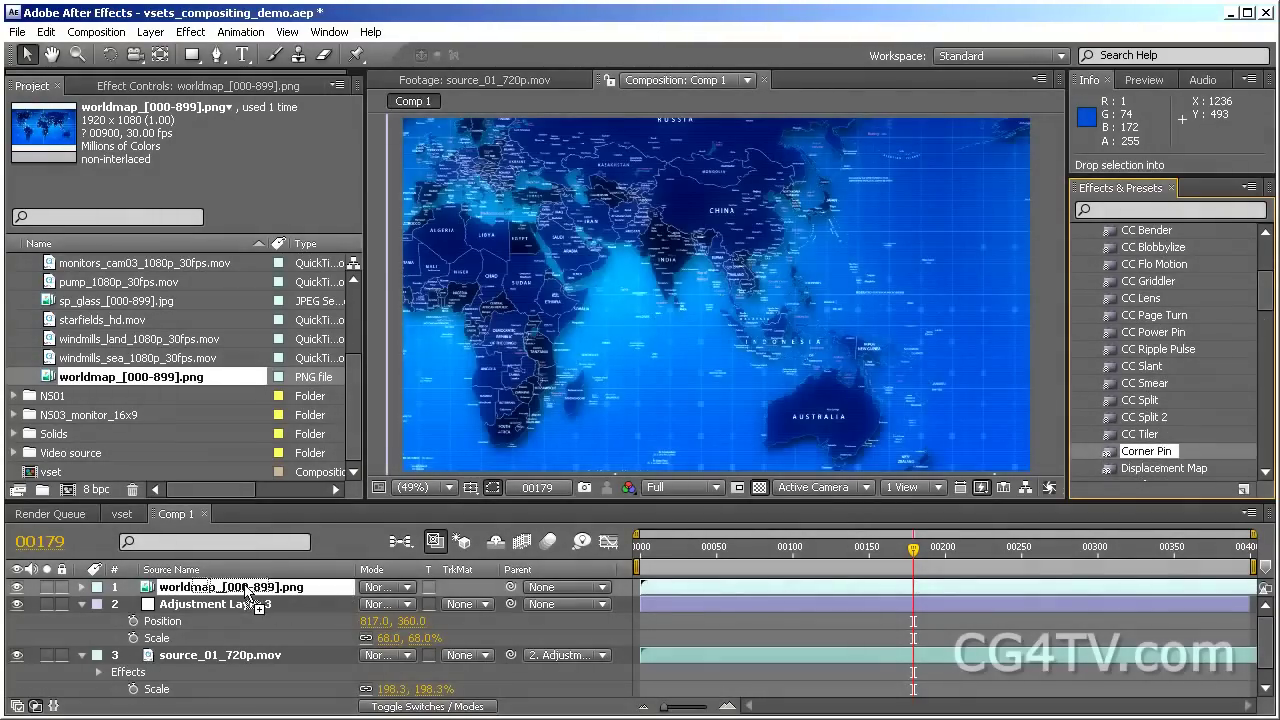
- Apply Corner Pin to the world map and drag its four corners onto the monitor screen
left_click_drag(333, 594, 205, 592)
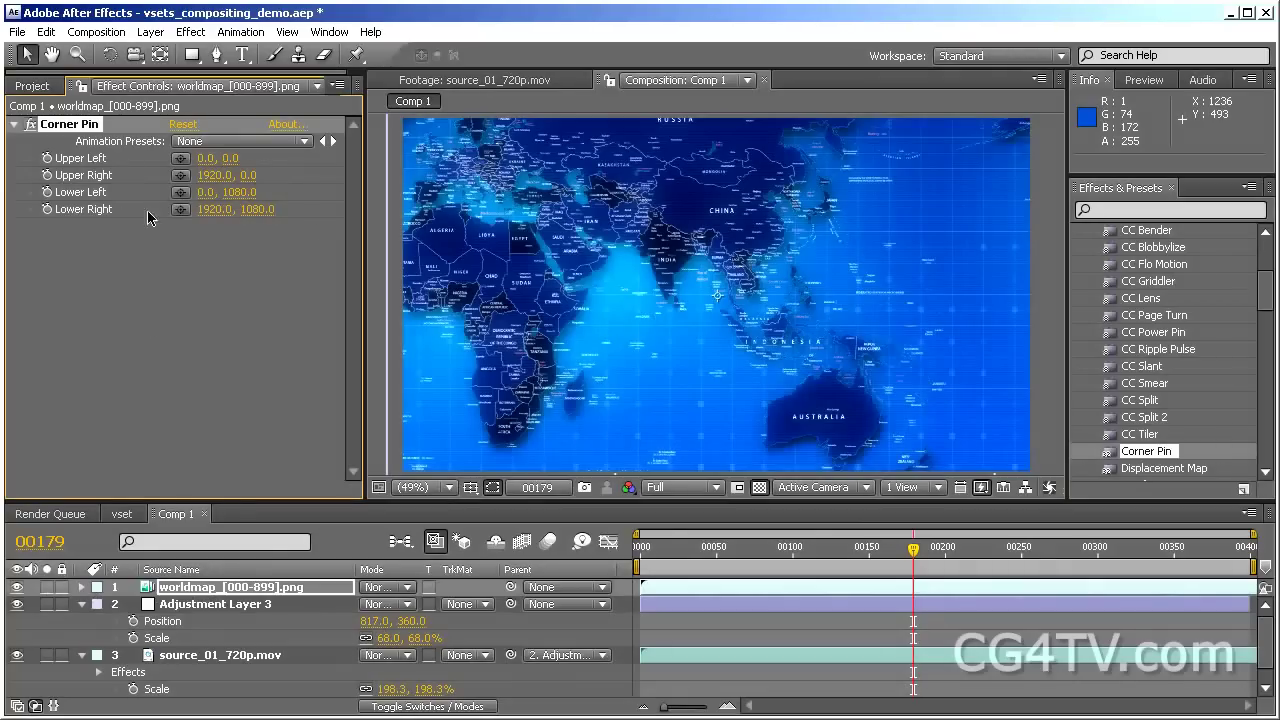
key("comma")
key("comma")
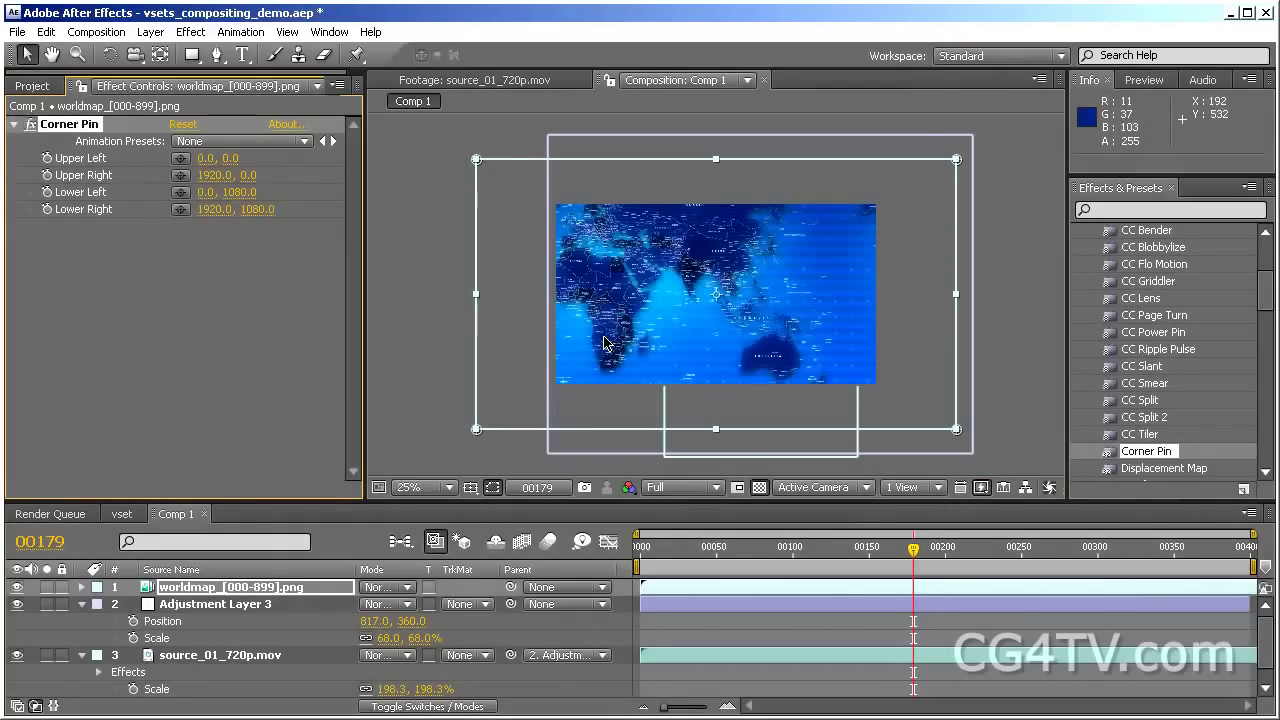
left_click_drag(476, 159, 580, 229)
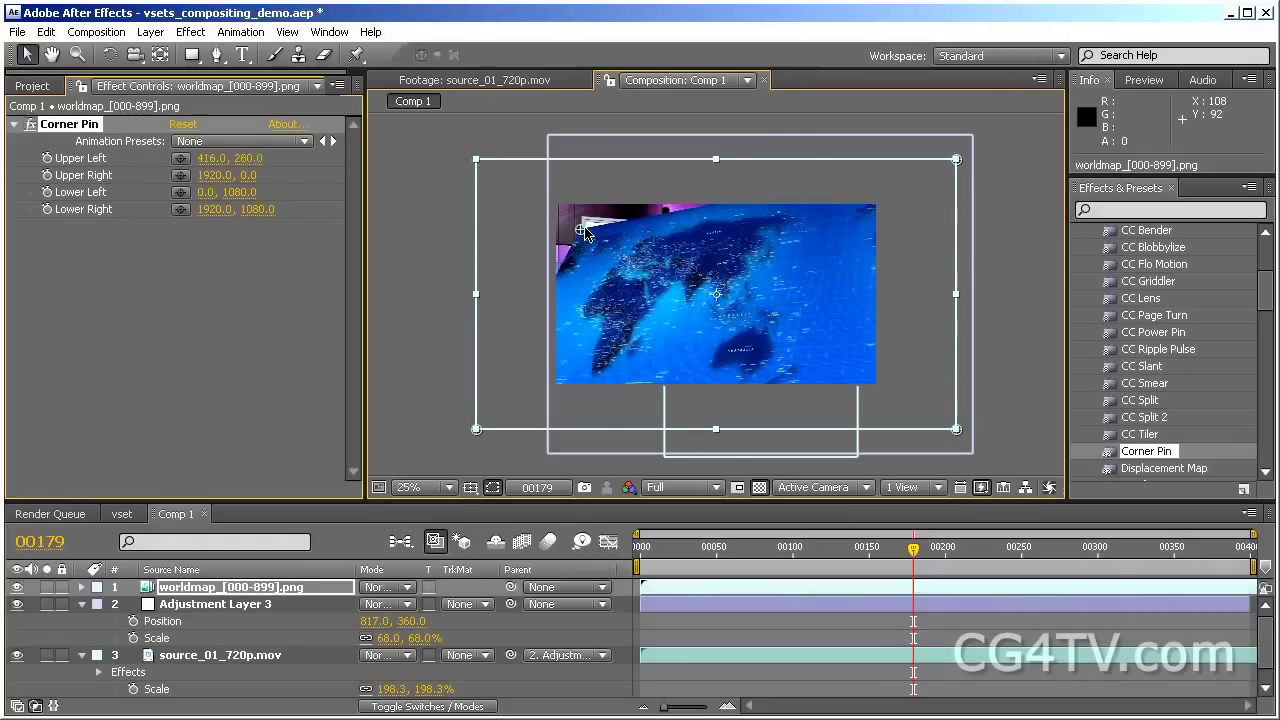
left_click_drag(956, 429, 718, 316)
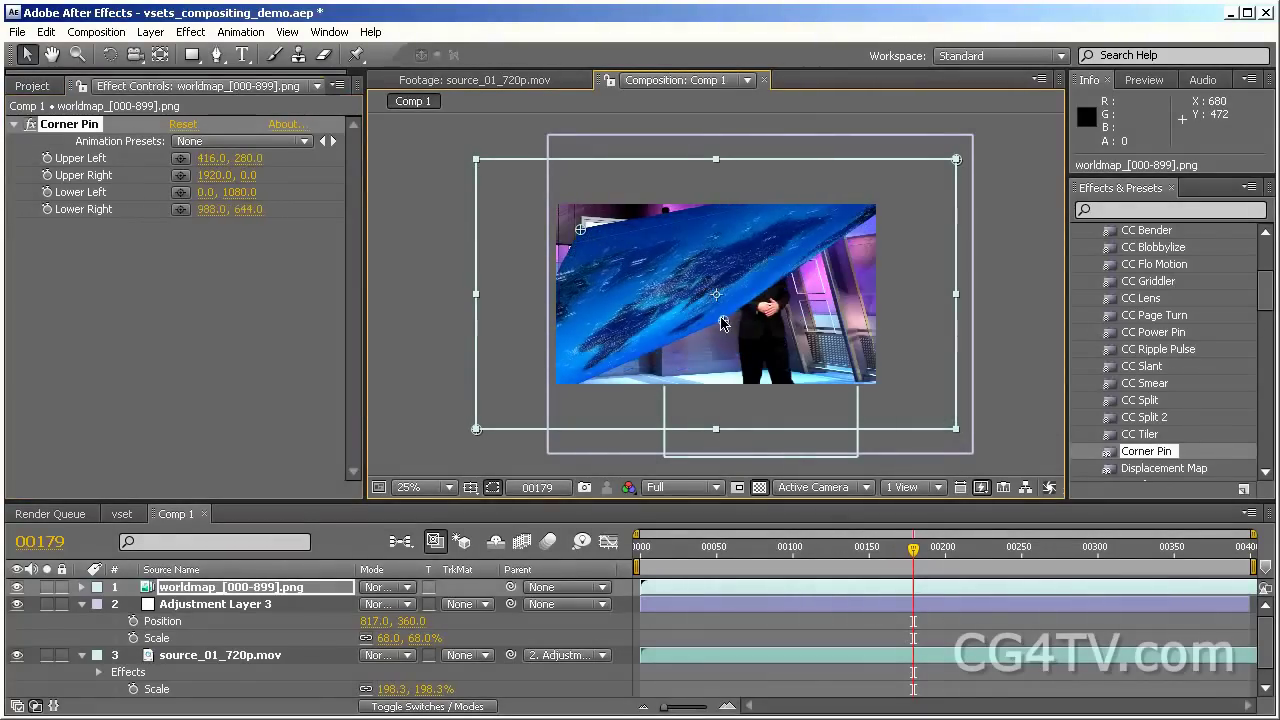
left_click_drag(956, 159, 720, 229)
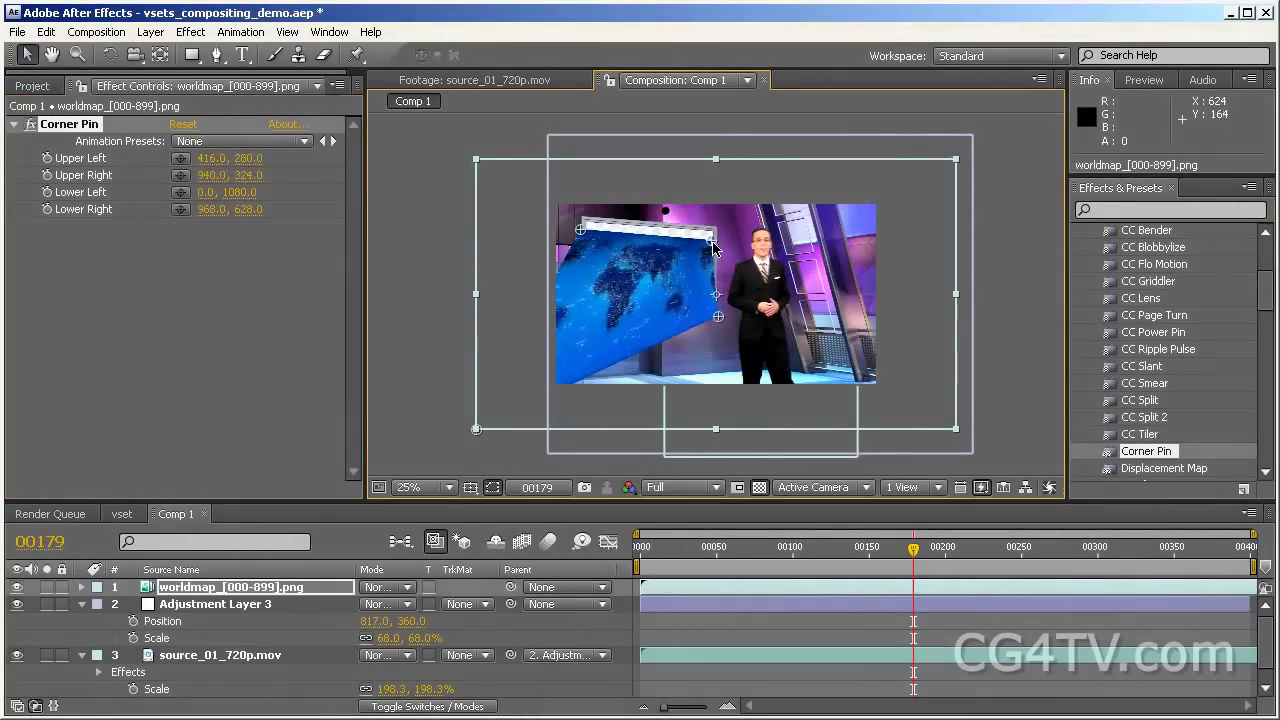
left_click_drag(477, 430, 582, 319)
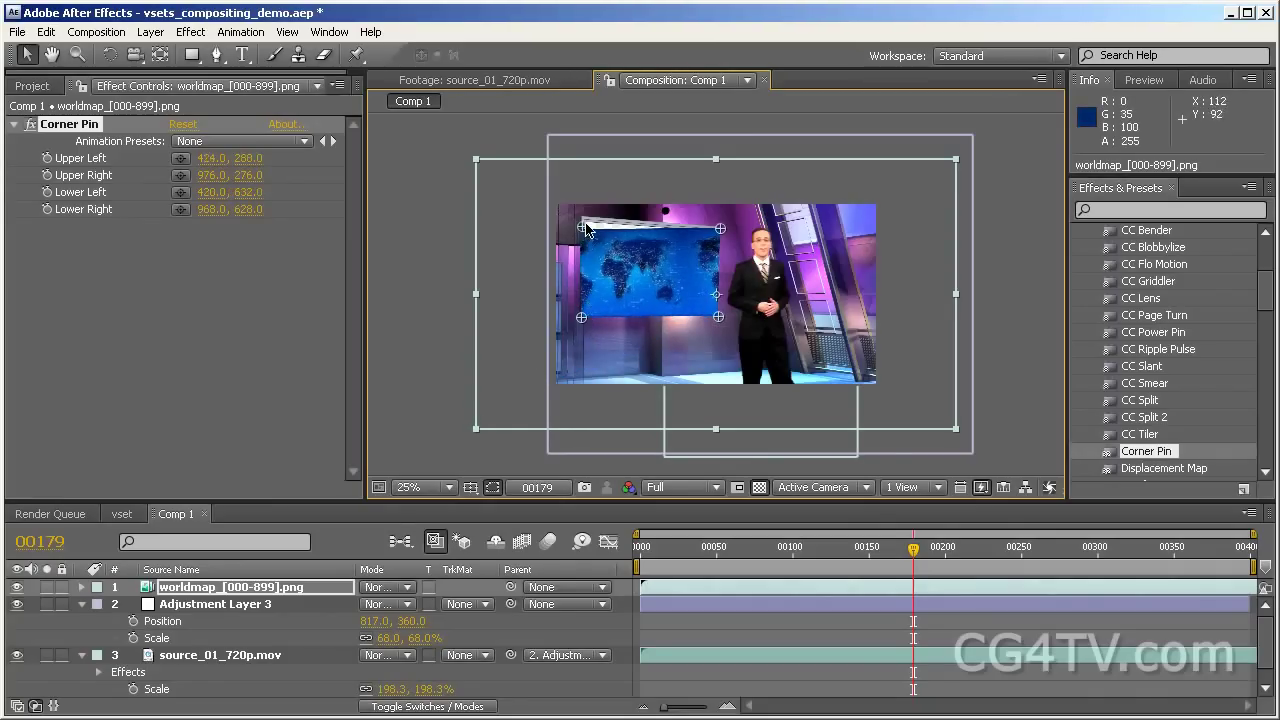
- Refine the map's top and lower-right corners, then move the worldmap layer lower in the stack
left_click_drag(586, 229, 591, 222)
left_click_drag(722, 231, 712, 230)
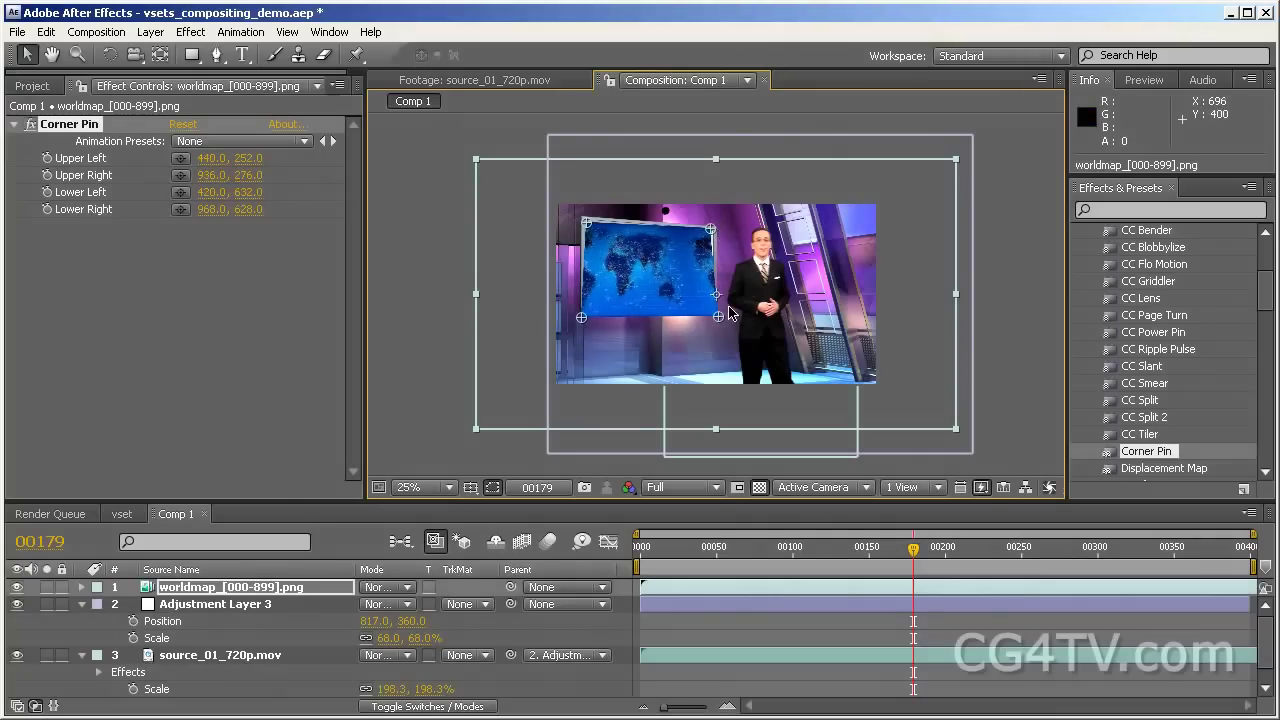
left_click_drag(718, 317, 715, 307)
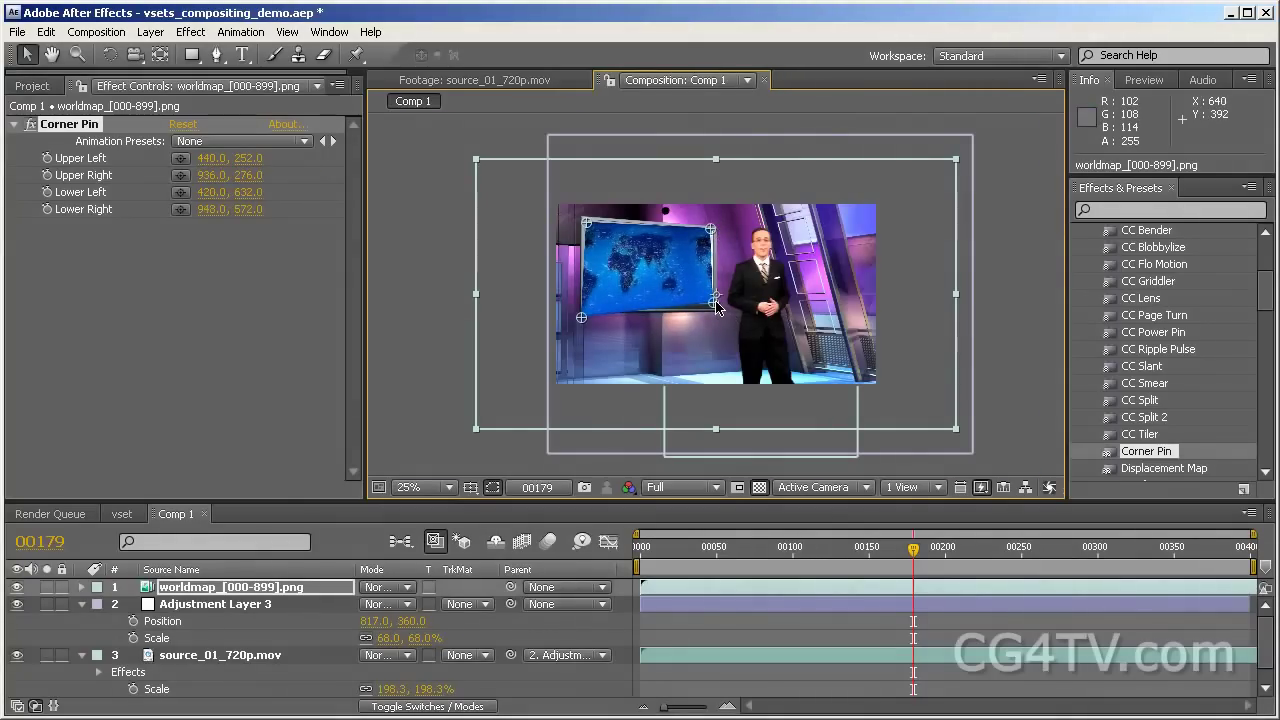
scroll(716, 307, "up", 2)
left_click_drag(704, 163, 712, 165)
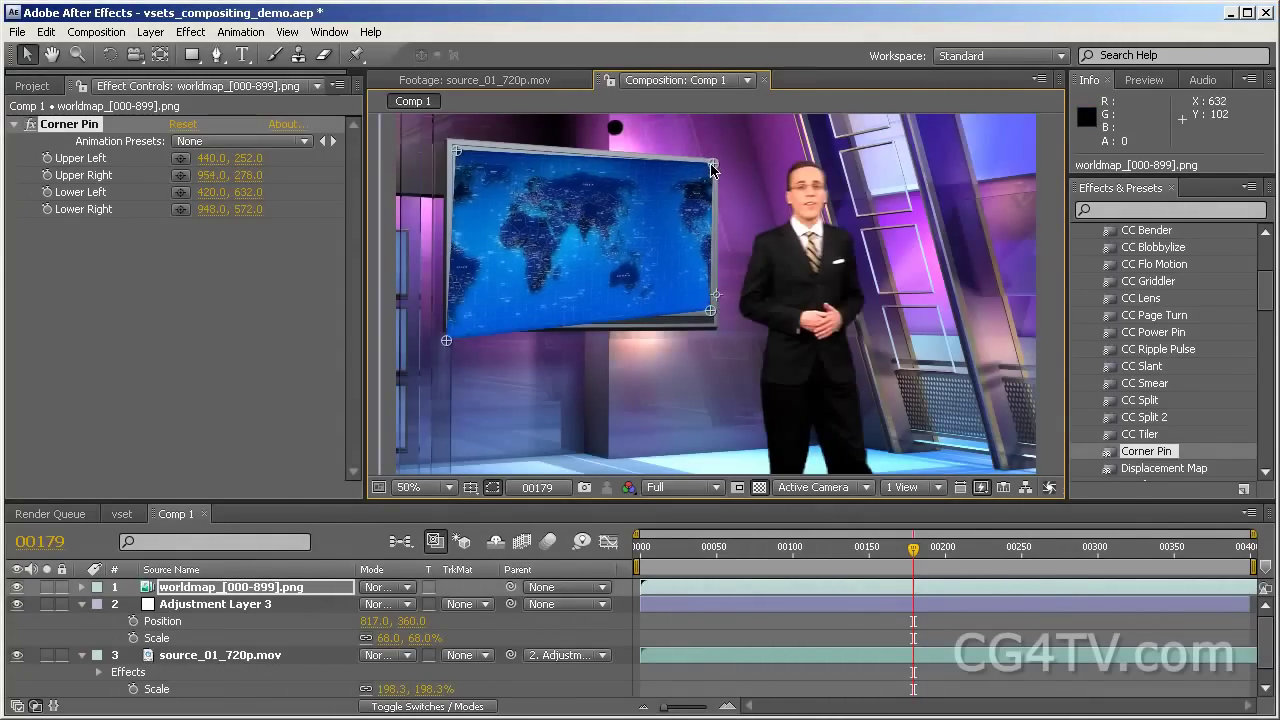
left_click_drag(190, 587, 184, 696)
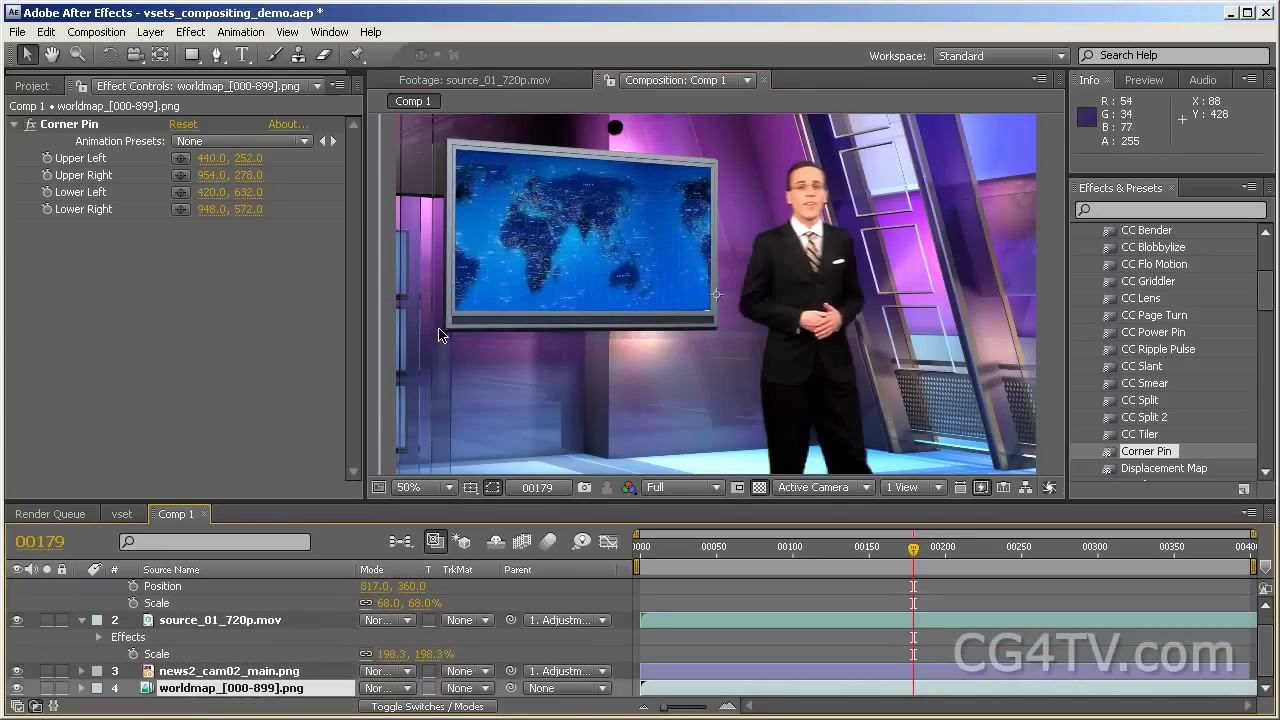
- Zoom the viewer to 200% and fine-tune the map's lower-right and upper-right corner pins
left_click(91, 123)
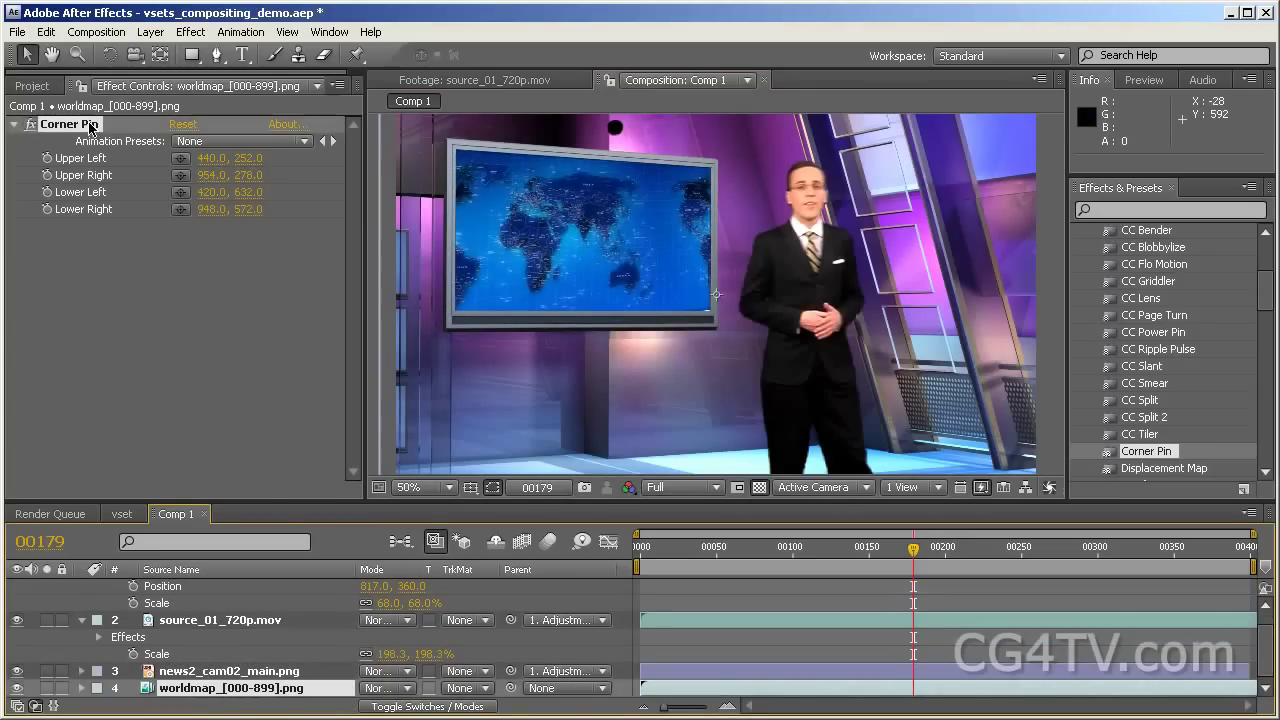
scroll(491, 340, "up", 1)
scroll(614, 323, "up", 1)
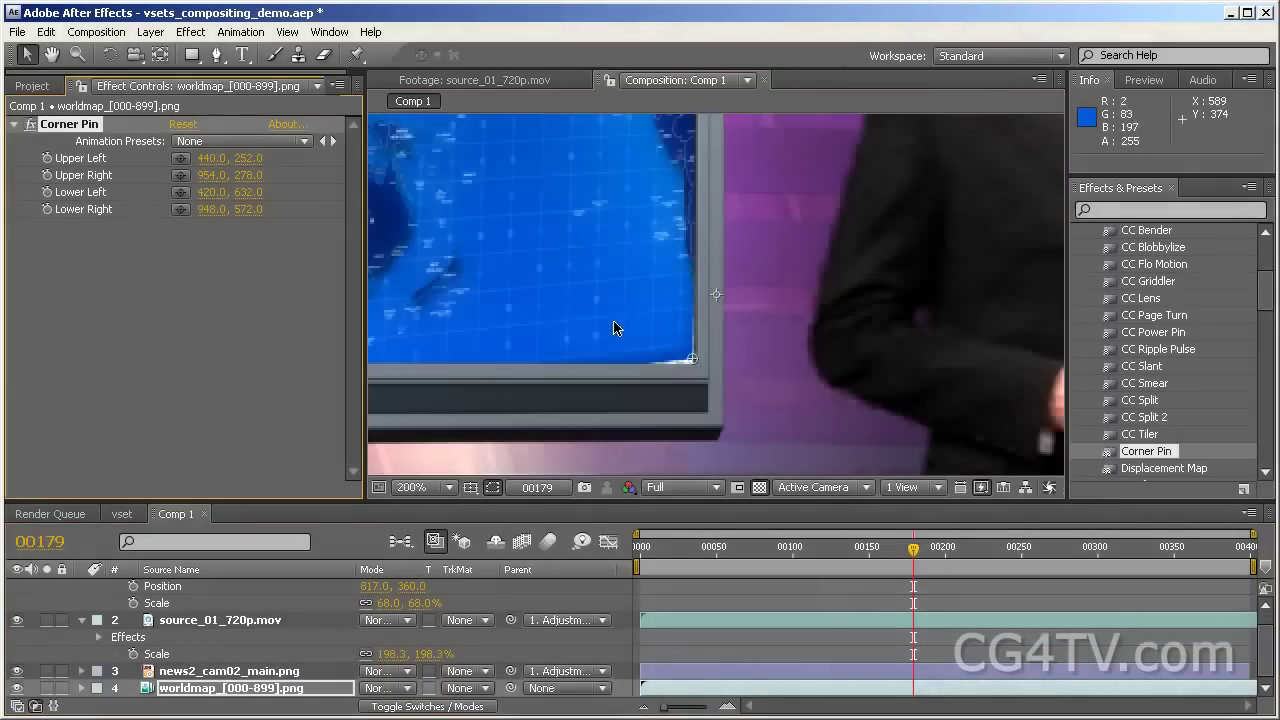
left_click_drag(691, 357, 697, 366)
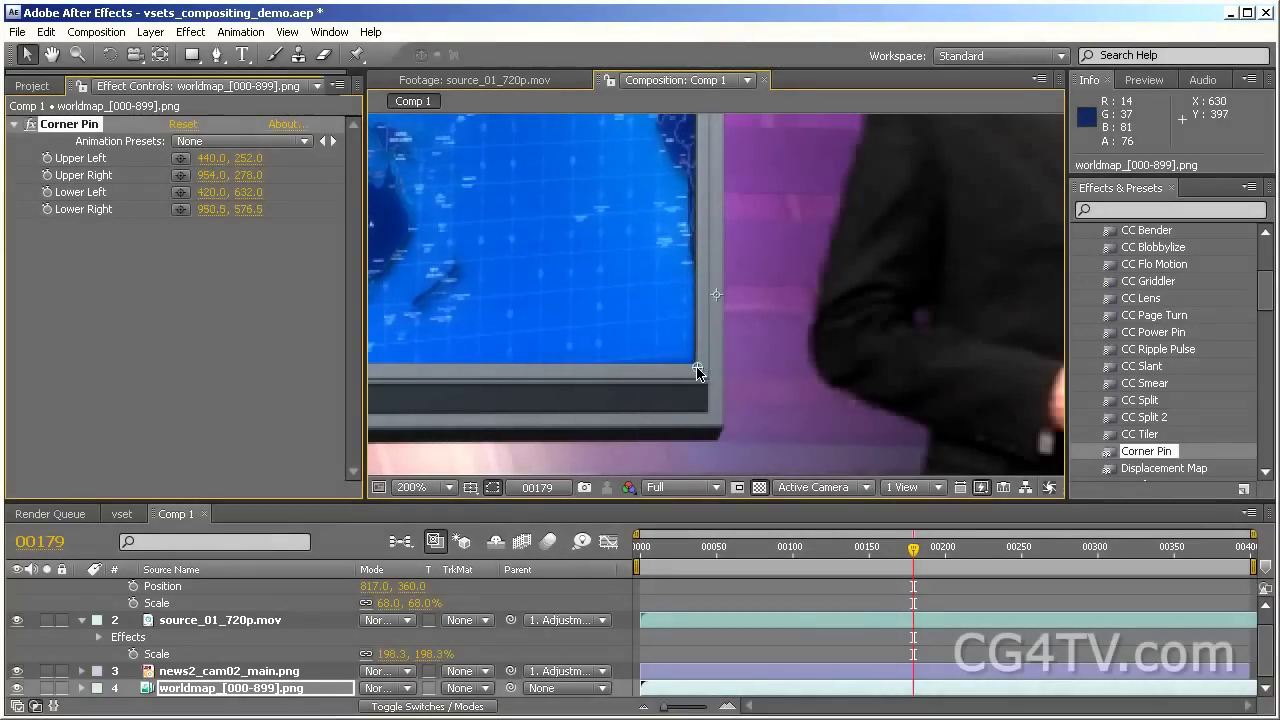
left_click_drag(704, 212, 769, 427)
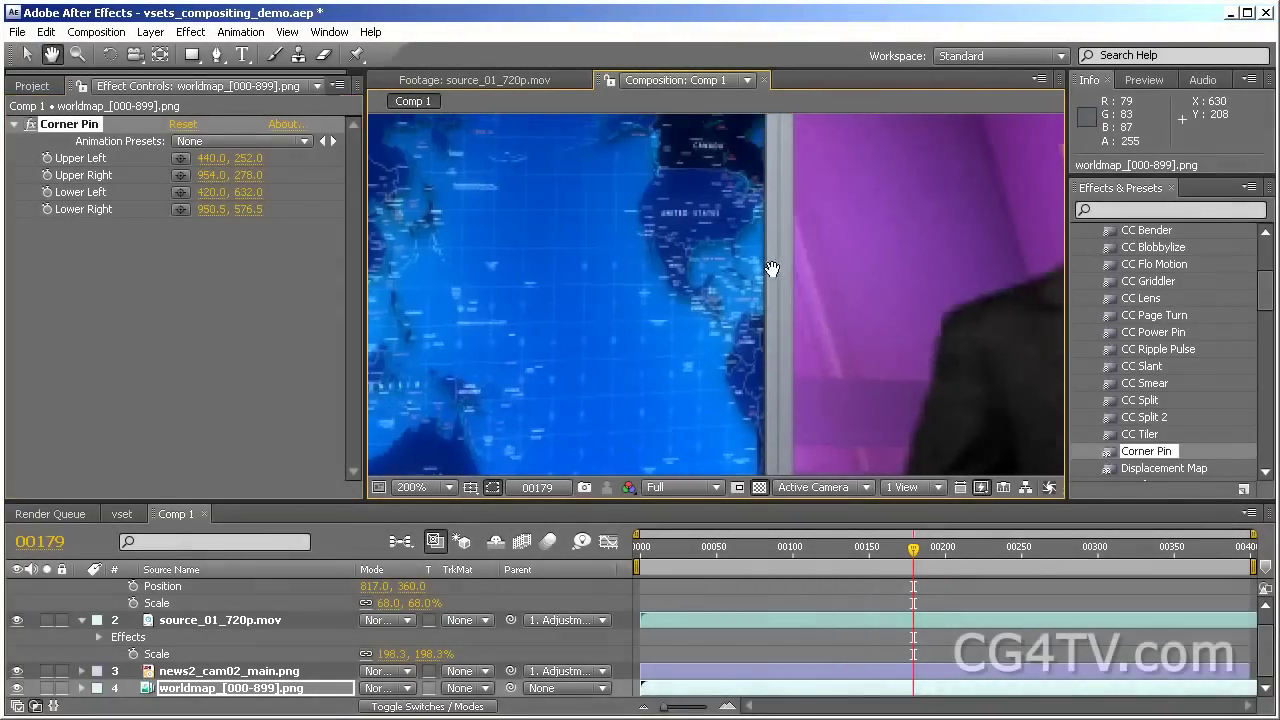
left_click_drag(771, 266, 786, 300)
left_click_drag(793, 190, 792, 194)
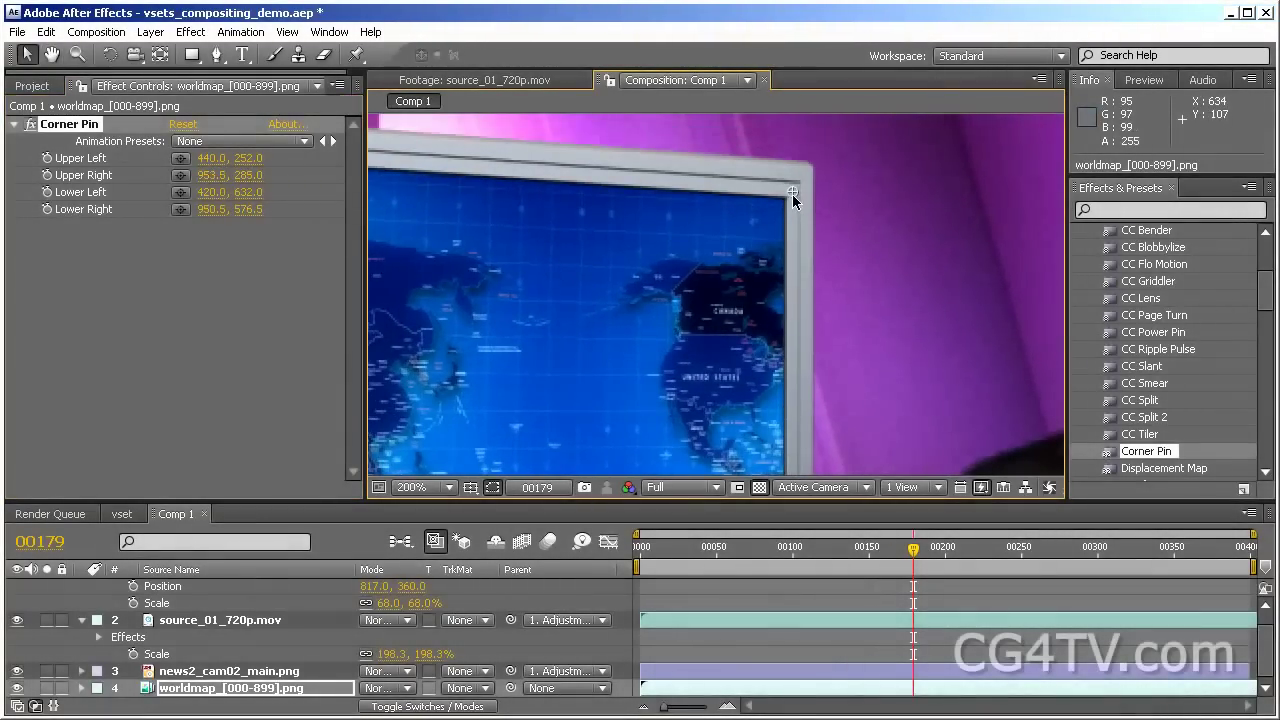
- Fine-tune the upper-left and lower-left corner pins, then set the viewer zoom to Fit
left_click_drag(591, 300, 868, 315)
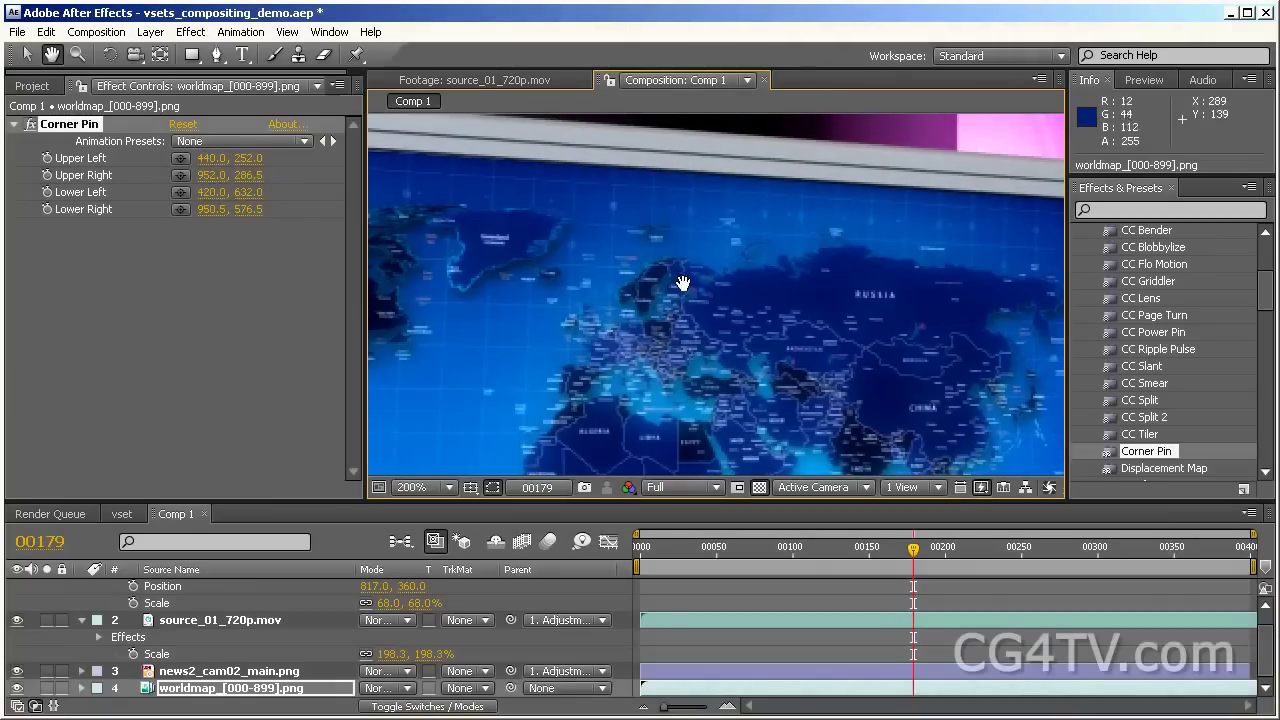
left_click_drag(686, 280, 837, 305)
key("v")
left_click_drag(614, 205, 609, 199)
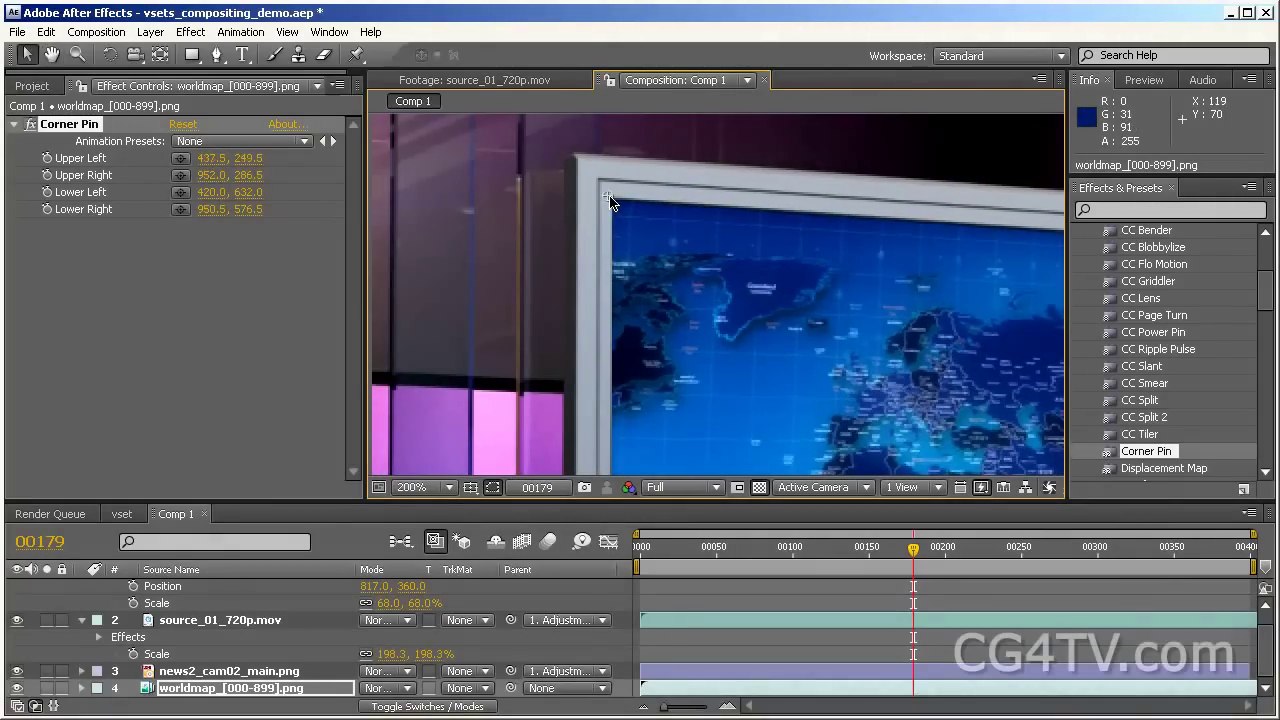
key("h")
left_click_drag(672, 455, 657, 205)
scroll(657, 205, "down", 5)
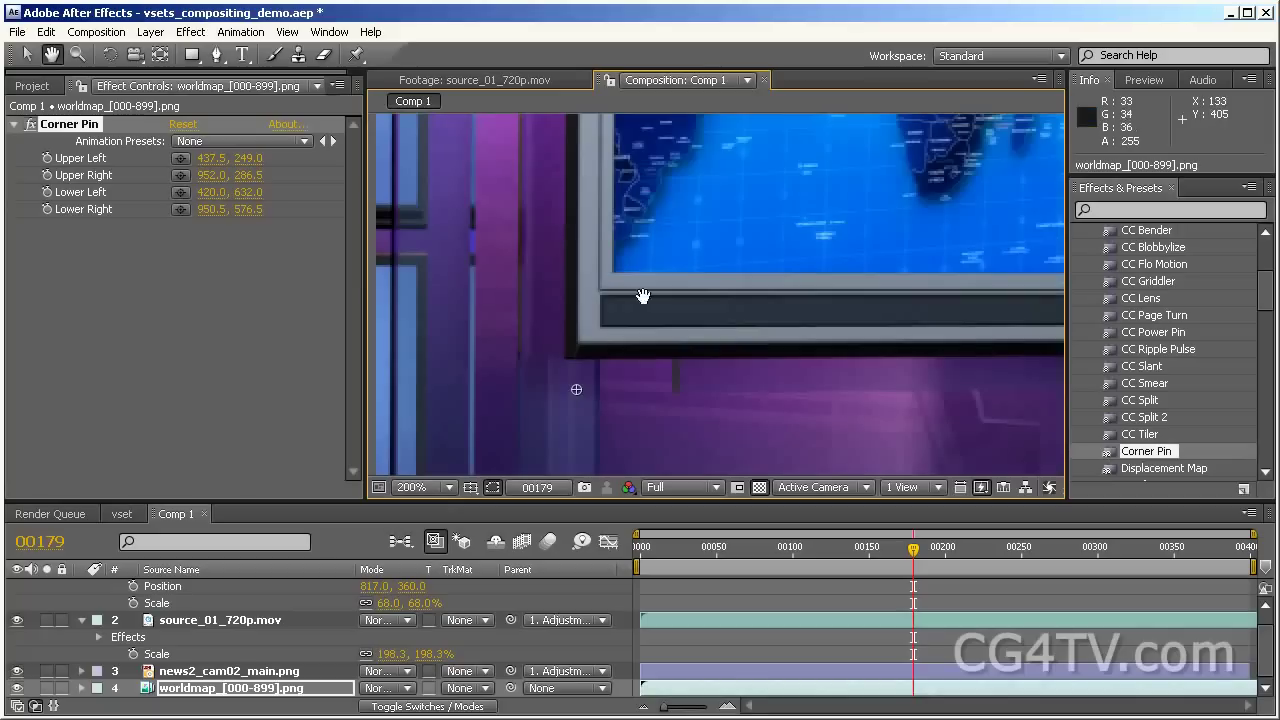
key("v")
left_click_drag(577, 388, 609, 281)
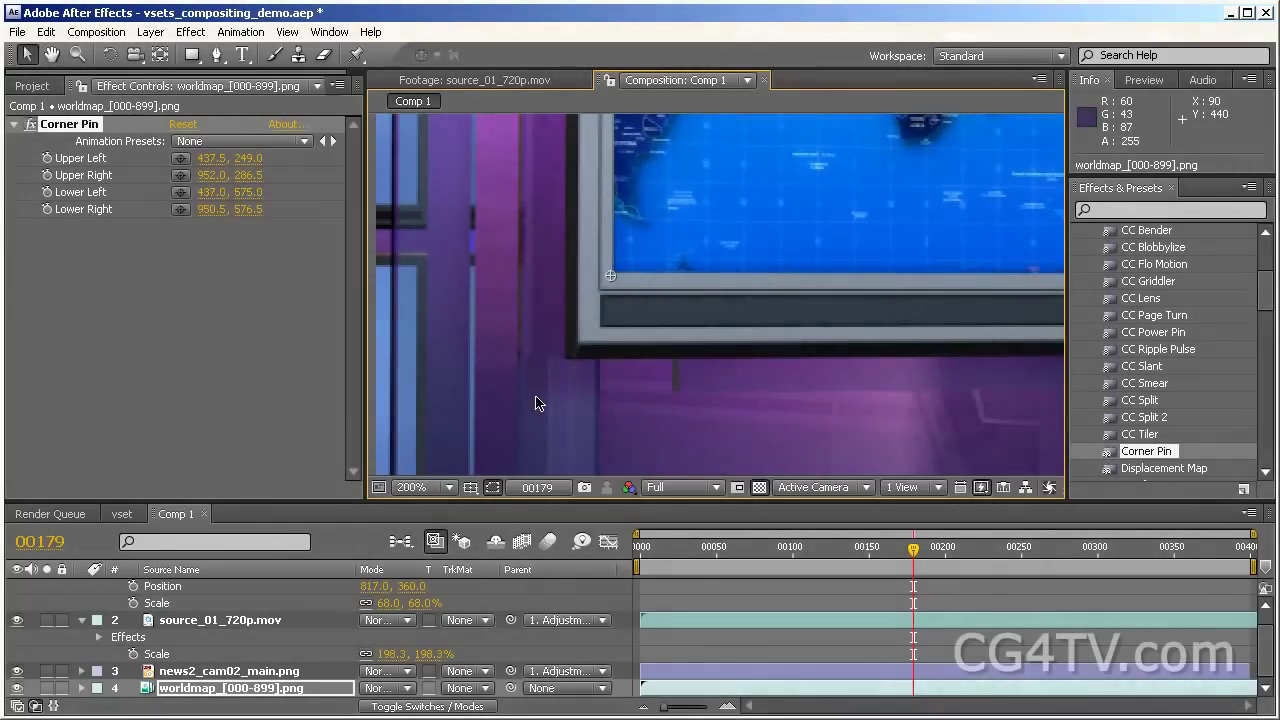
left_click(430, 487)
left_click(445, 519)
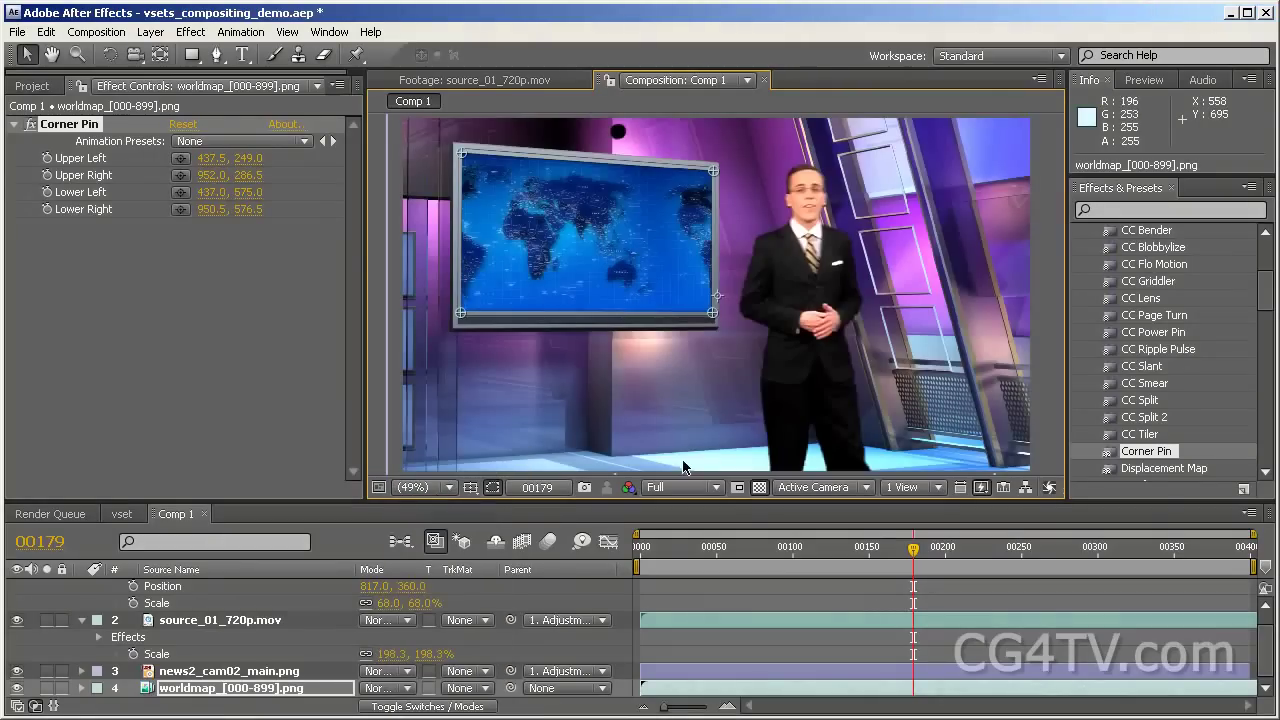
- Parent worldmap to Adjustment Layer 3 and adjust that layer's Position to 804, 360
left_click(524, 690)
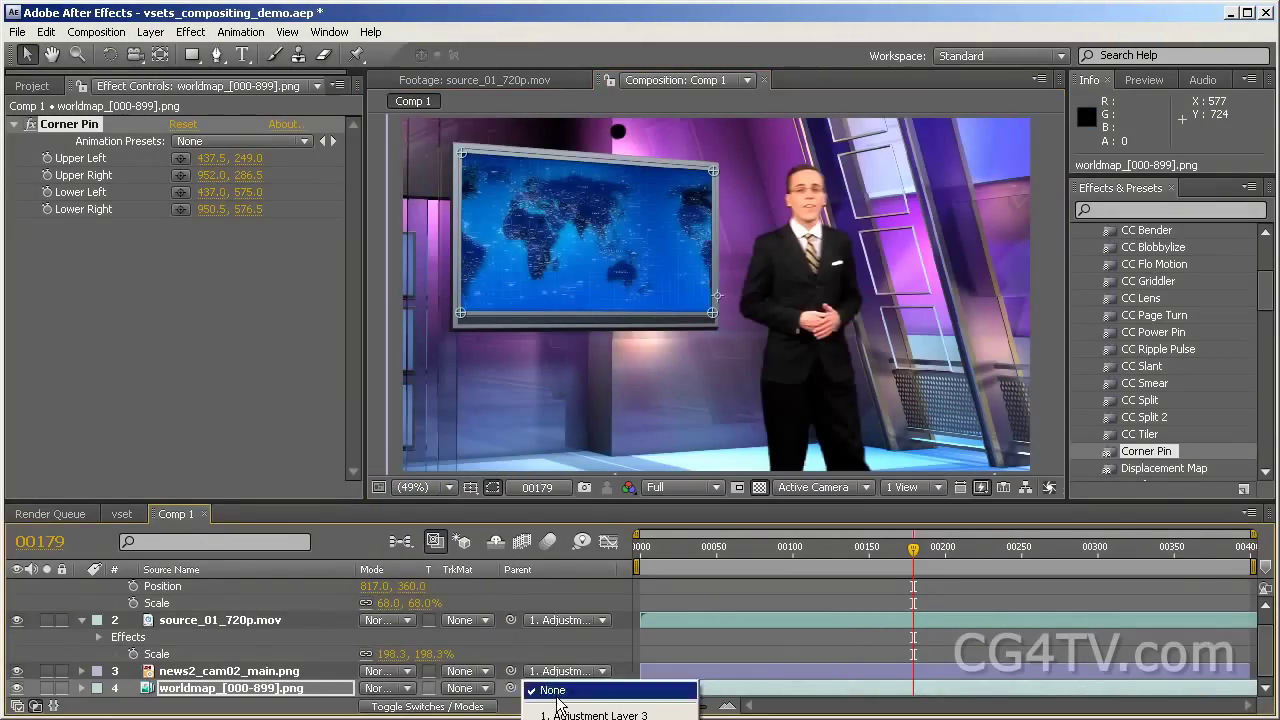
left_click(558, 712)
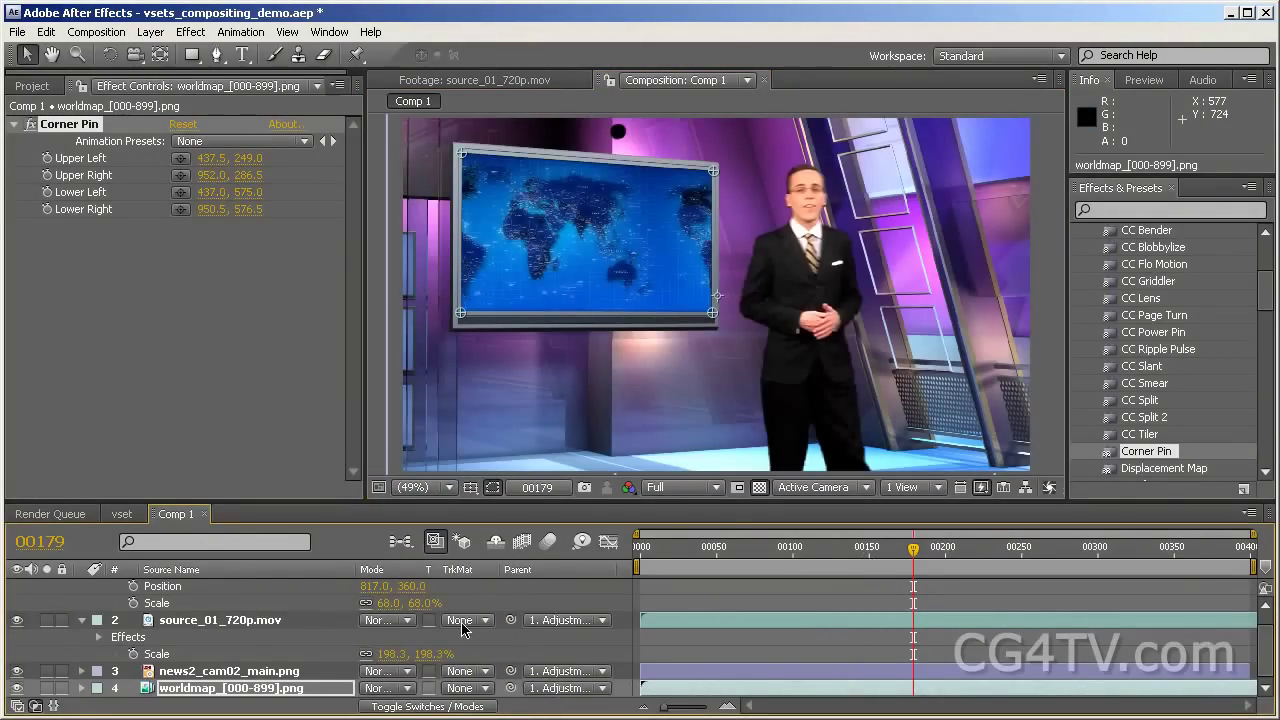
left_click(82, 621)
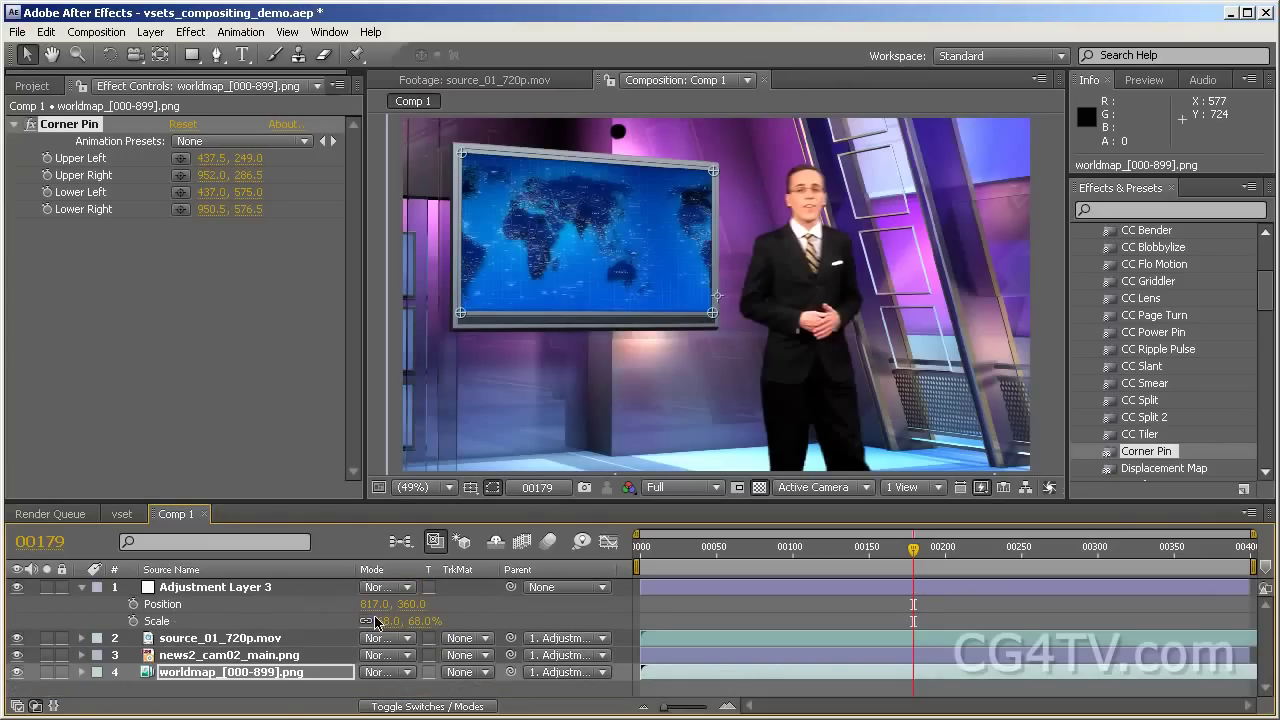
left_click_drag(376, 622, 176, 615)
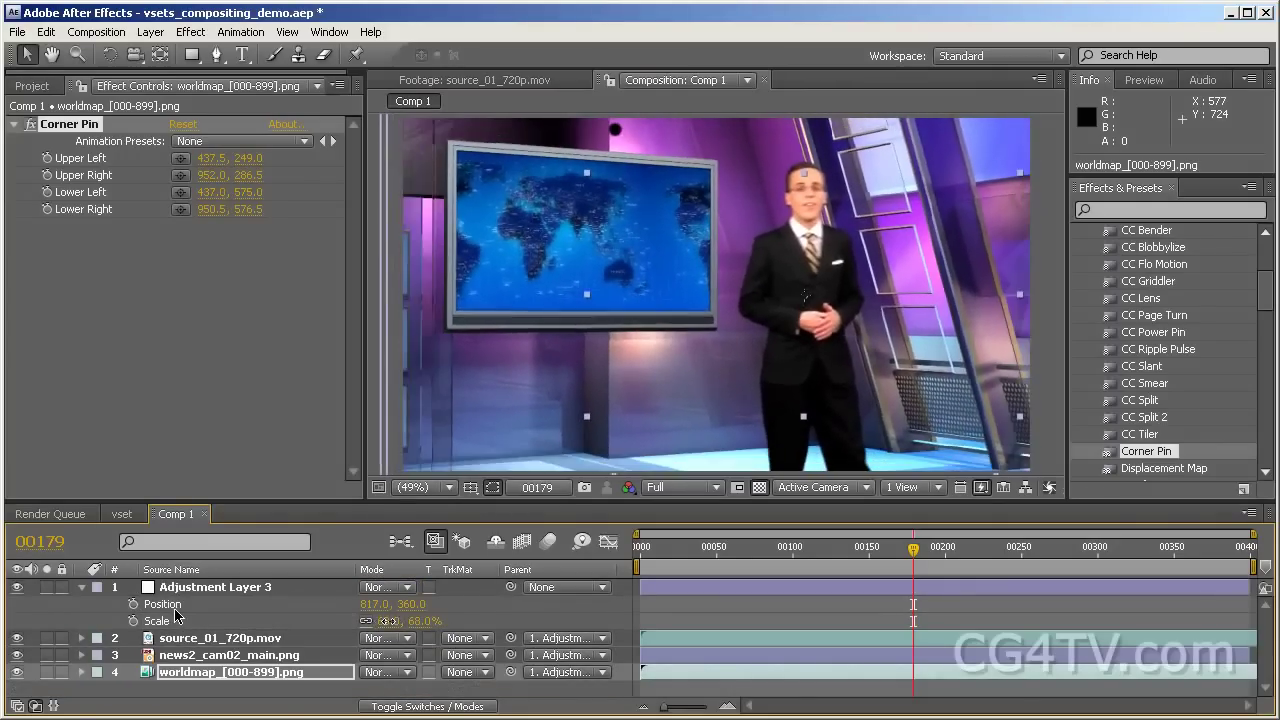
left_click_drag(375, 604, 357, 604)
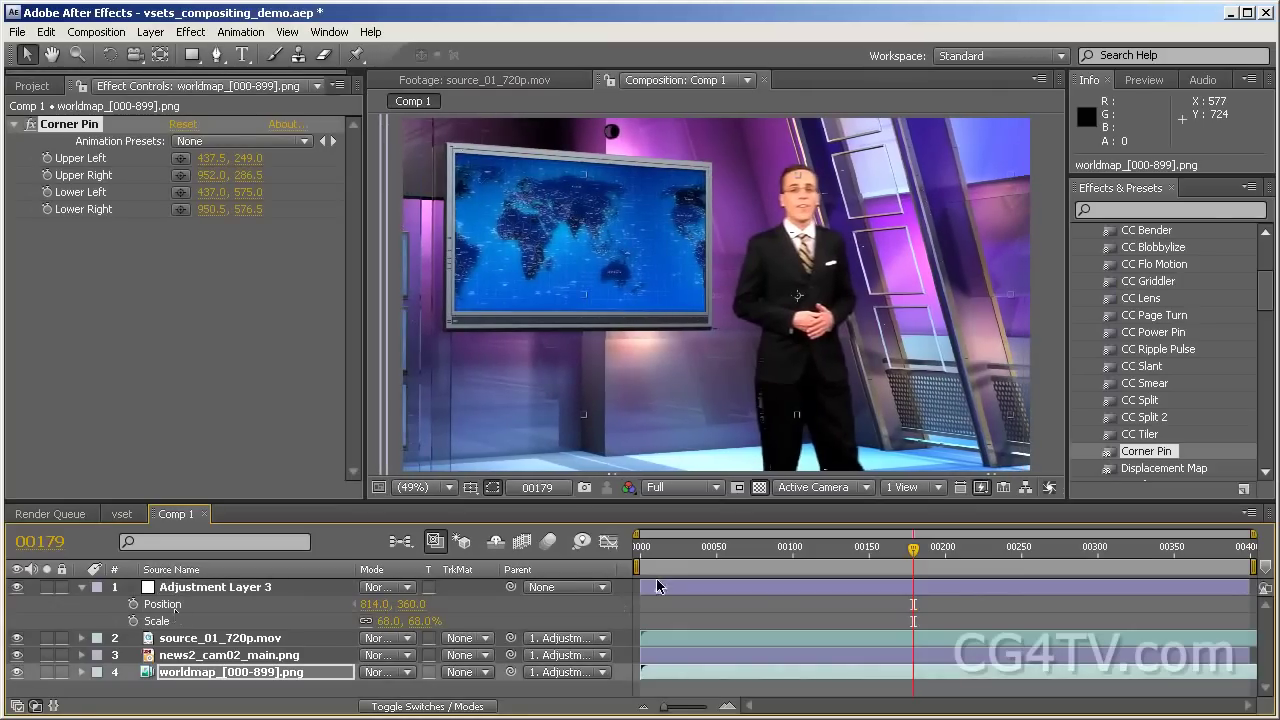
left_click(248, 603)
- Start Position and Scale keyframes at frame 0 and set enlarged values at frame 182
key("Home")
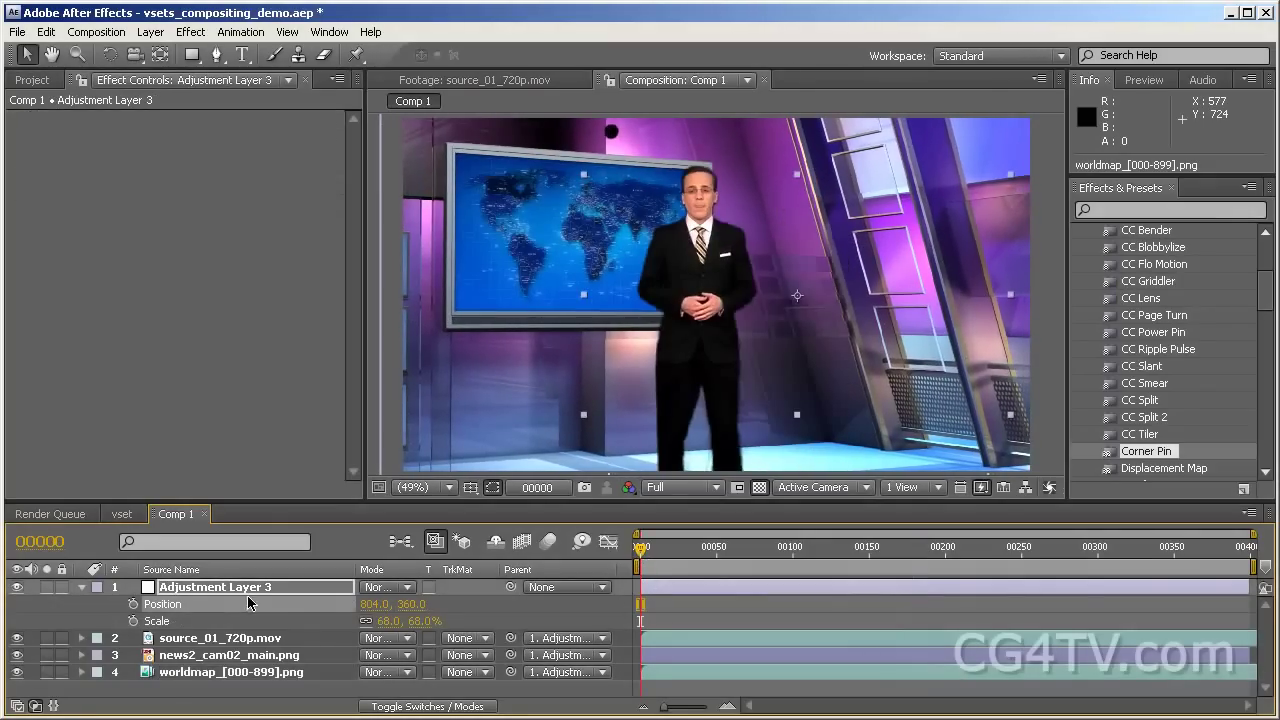
left_click(133, 604)
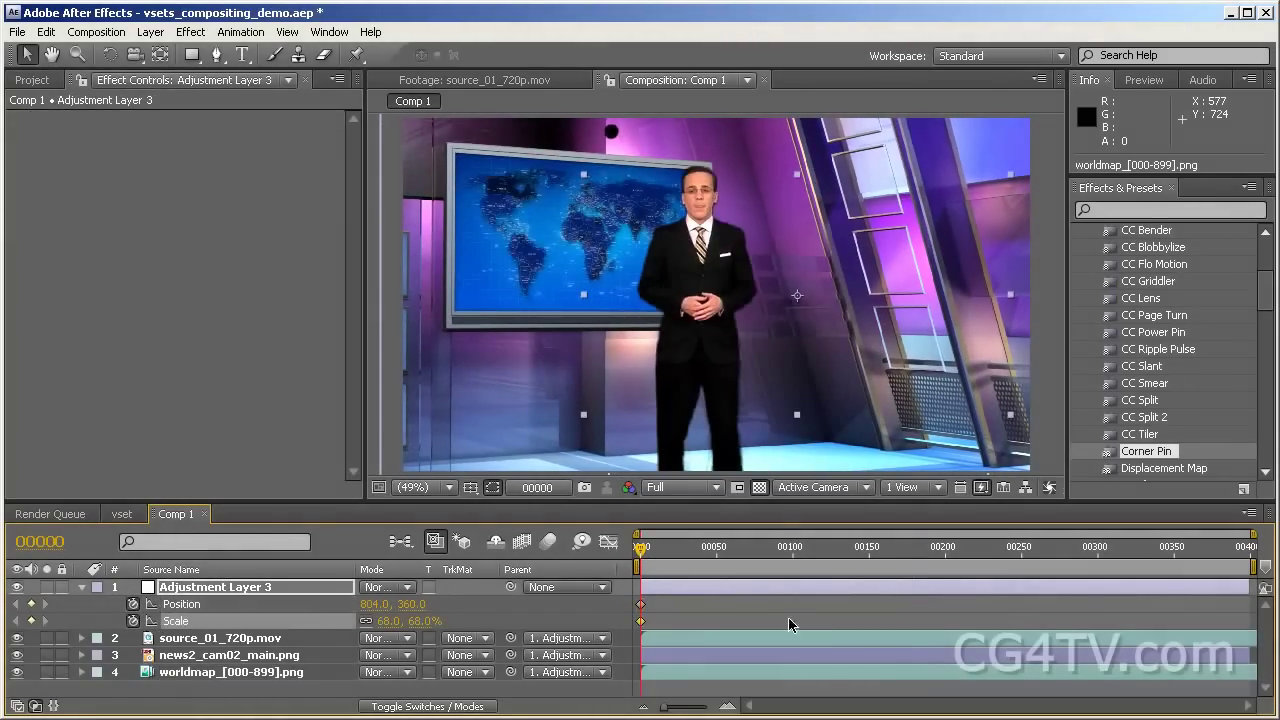
left_click_drag(652, 557, 866, 557)
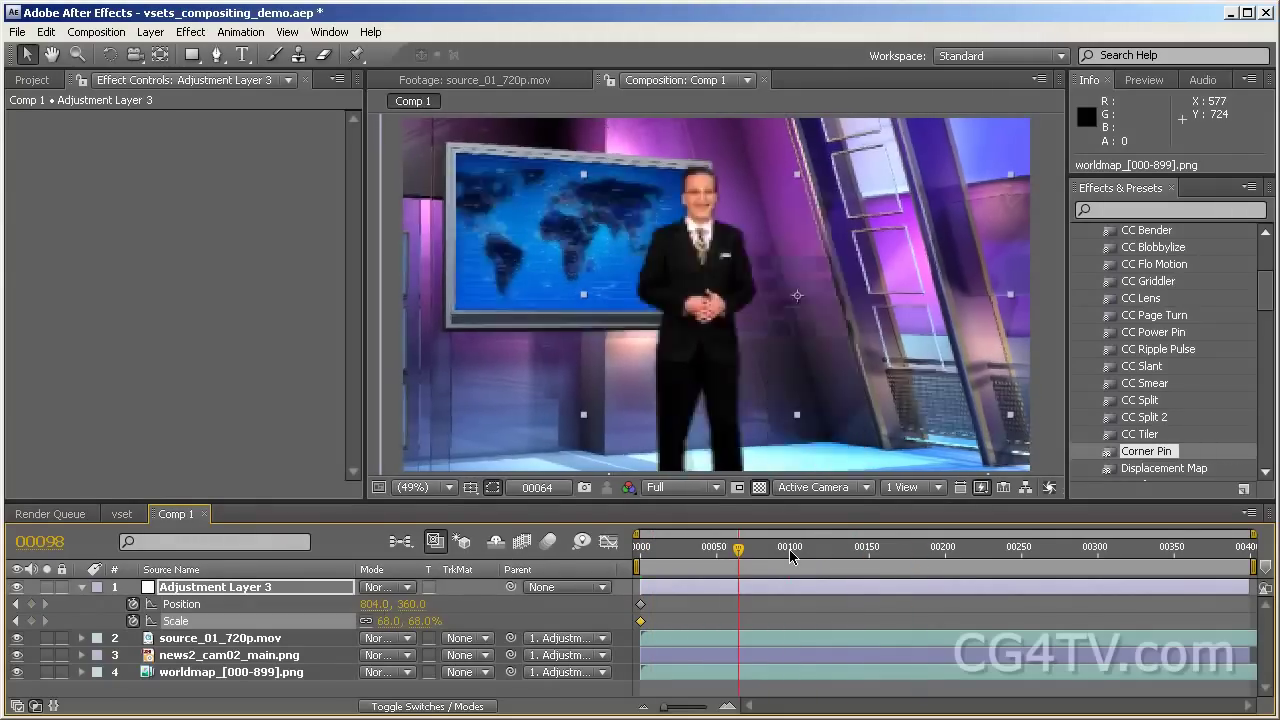
left_click_drag(738, 556, 918, 556)
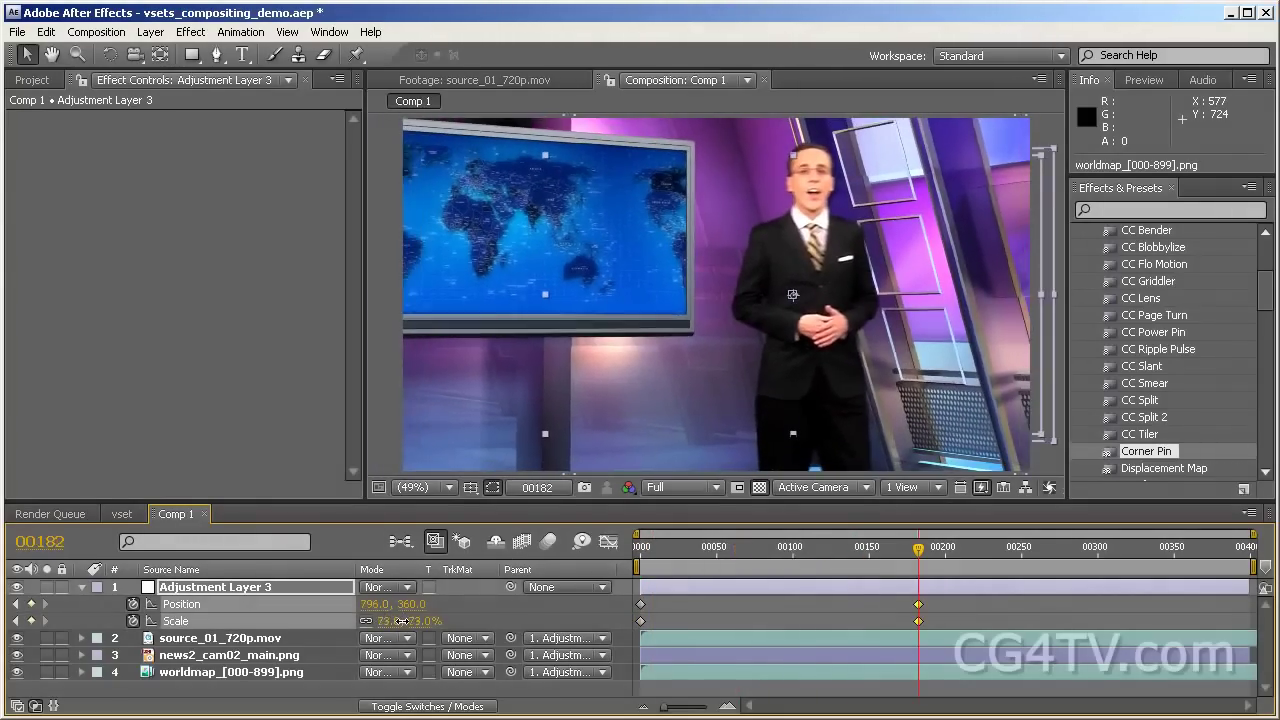
mouse_move(385, 621)
left_mouse_down()
mouse_move(400, 621)
mouse_move(335, 604)
left_mouse_up()
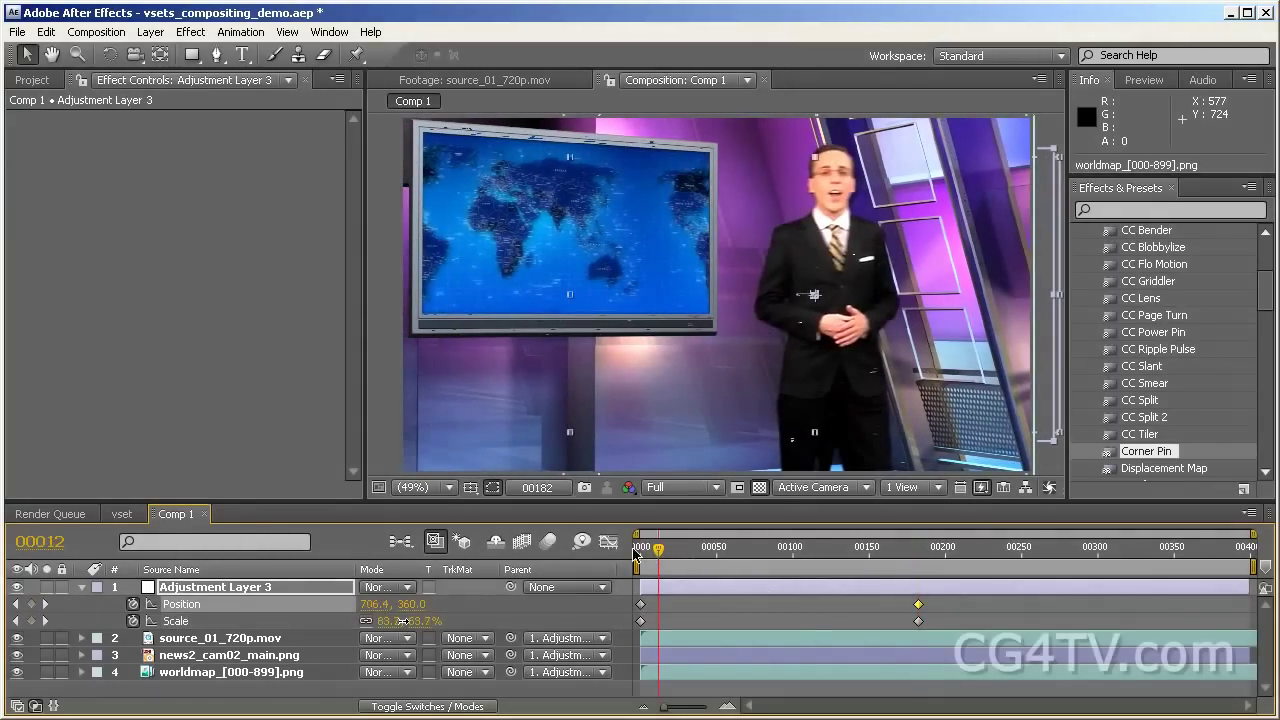
left_click(640, 548)
mouse_move(372, 604)
left_mouse_down()
mouse_move(381, 621)
mouse_move(330, 604)
left_mouse_up()
key("ctrl+z")
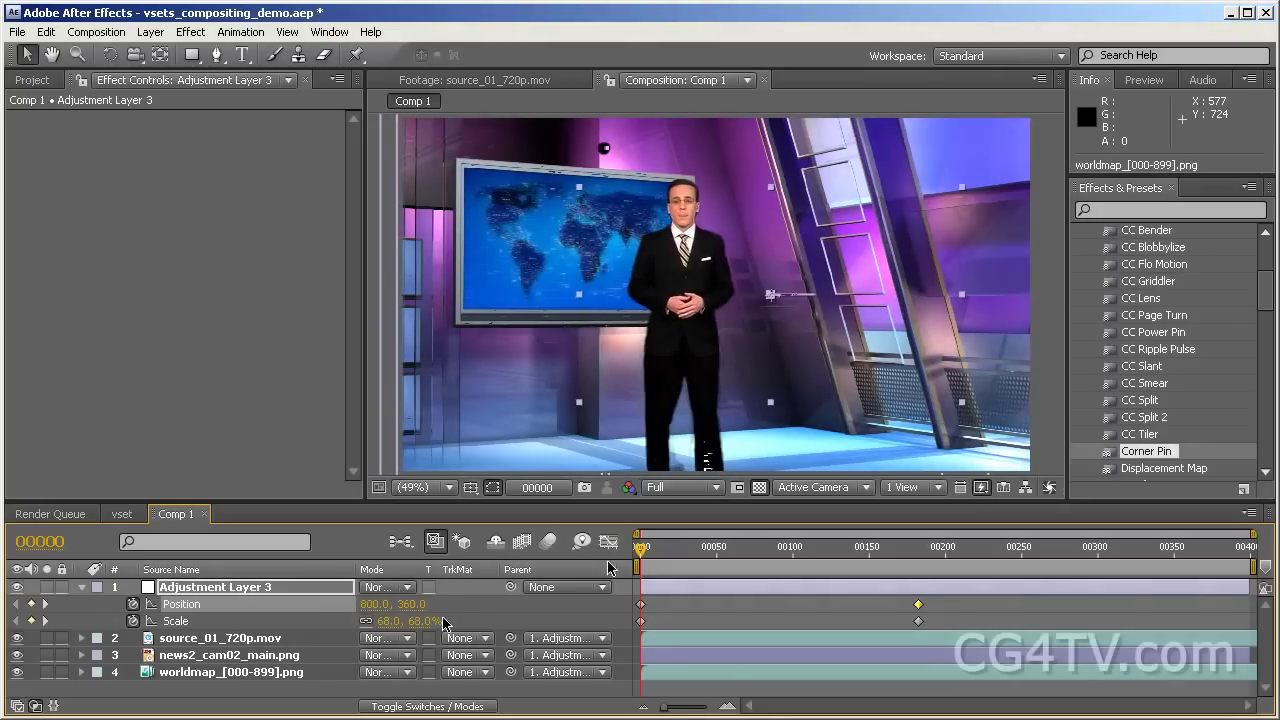
- Slide the first keyframes to frame 75, reduce the ending scale to 70%, and preview the move
mouse_move(641, 553)
left_mouse_down()
mouse_move(950, 556)
mouse_move(695, 556)
left_mouse_up()
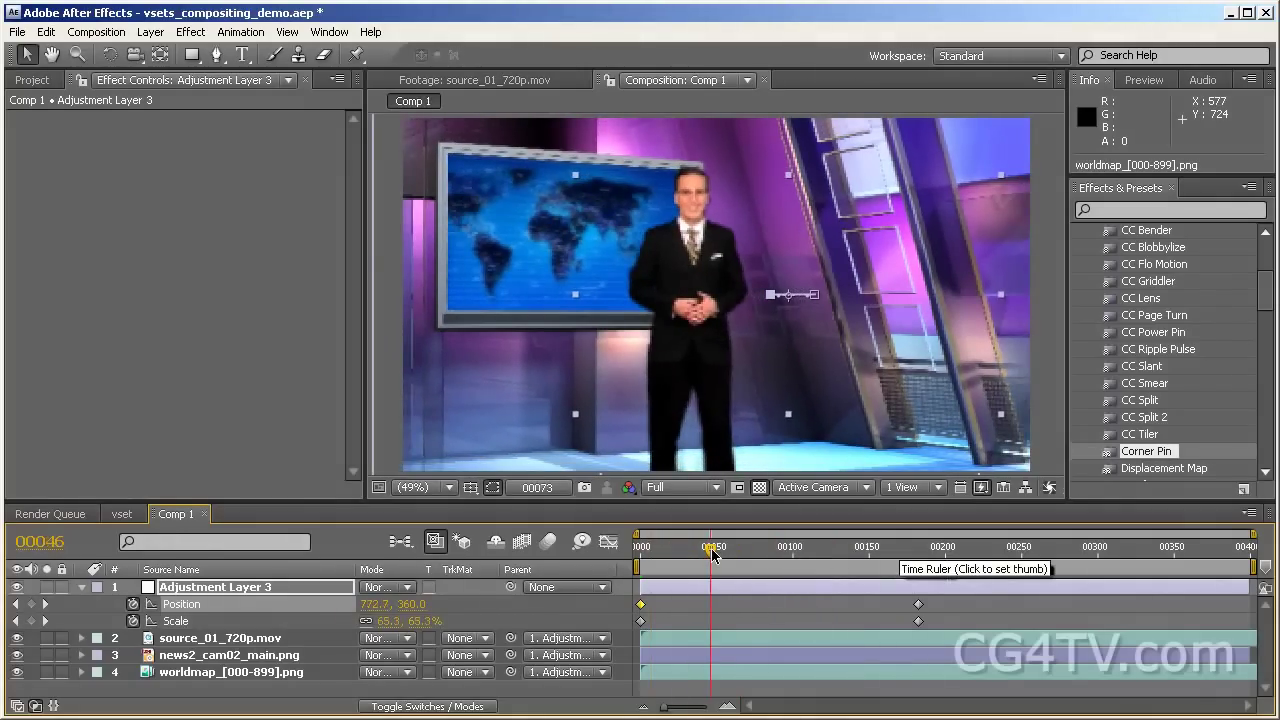
left_click_drag(713, 555, 740, 552)
mouse_move(663, 600)
left_mouse_down()
mouse_move(636, 632)
mouse_move(773, 625)
left_mouse_up()
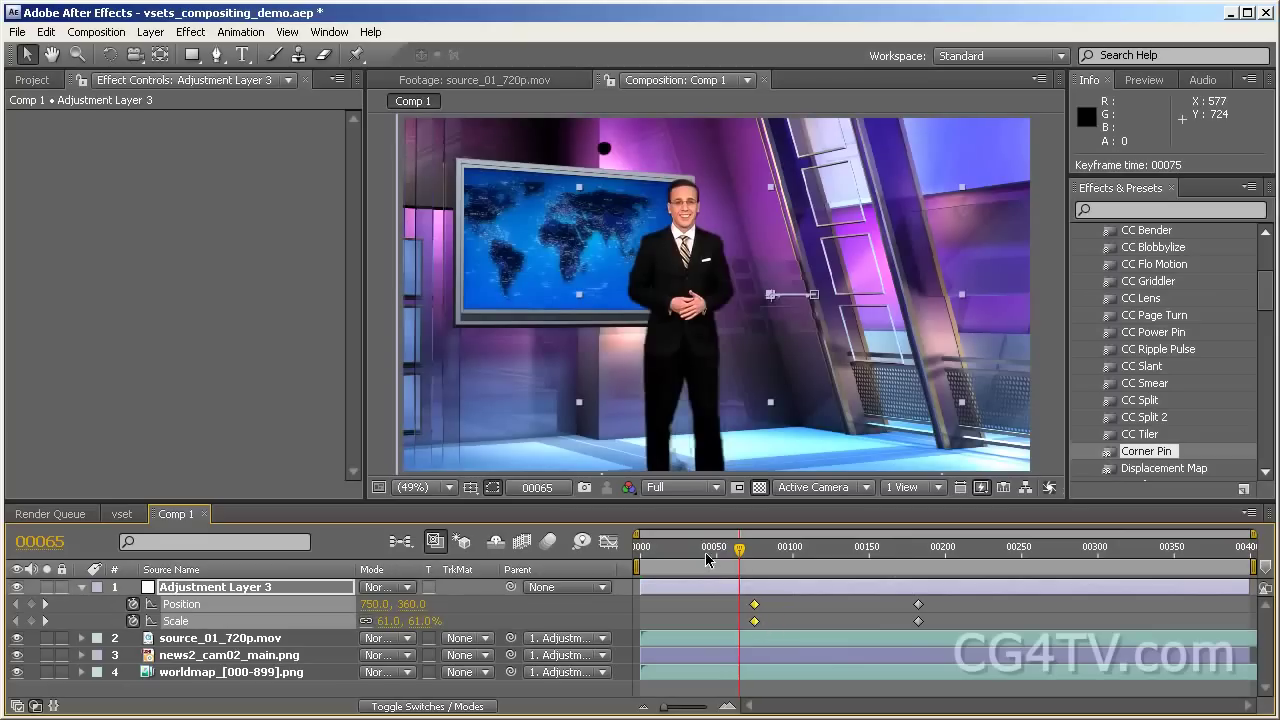
left_click_drag(740, 553, 919, 553)
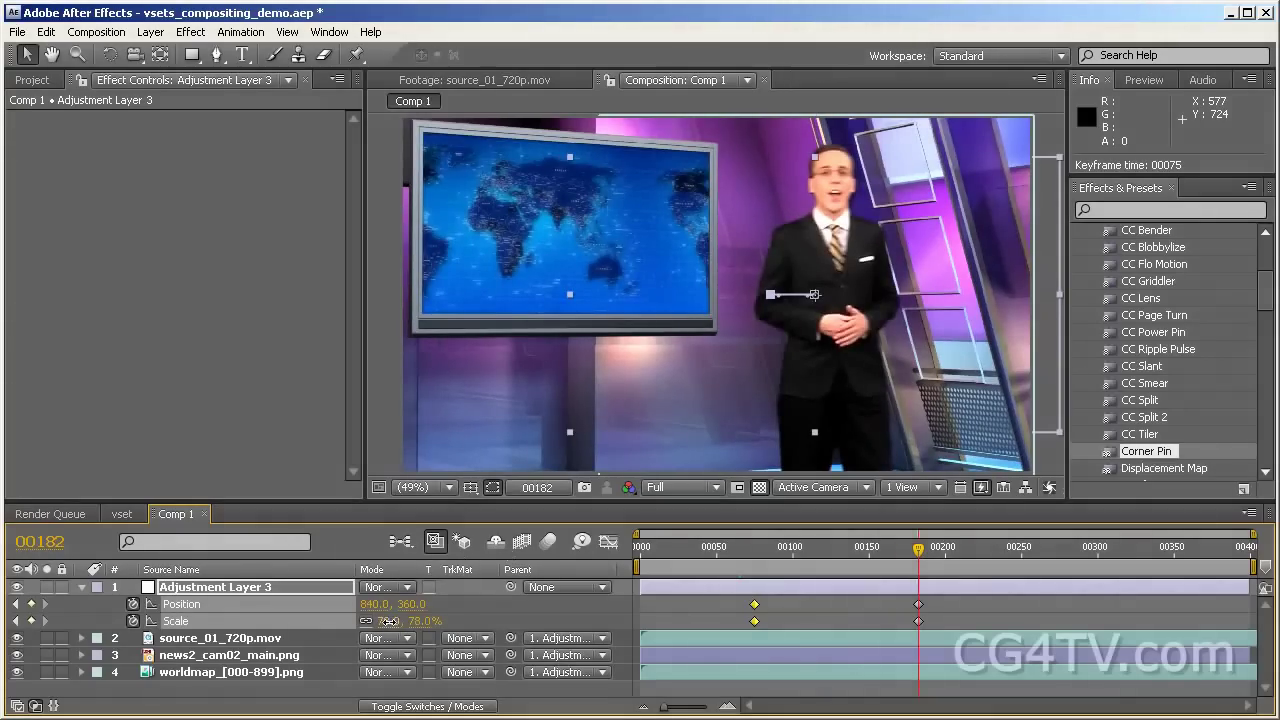
left_click_drag(389, 621, 381, 621)
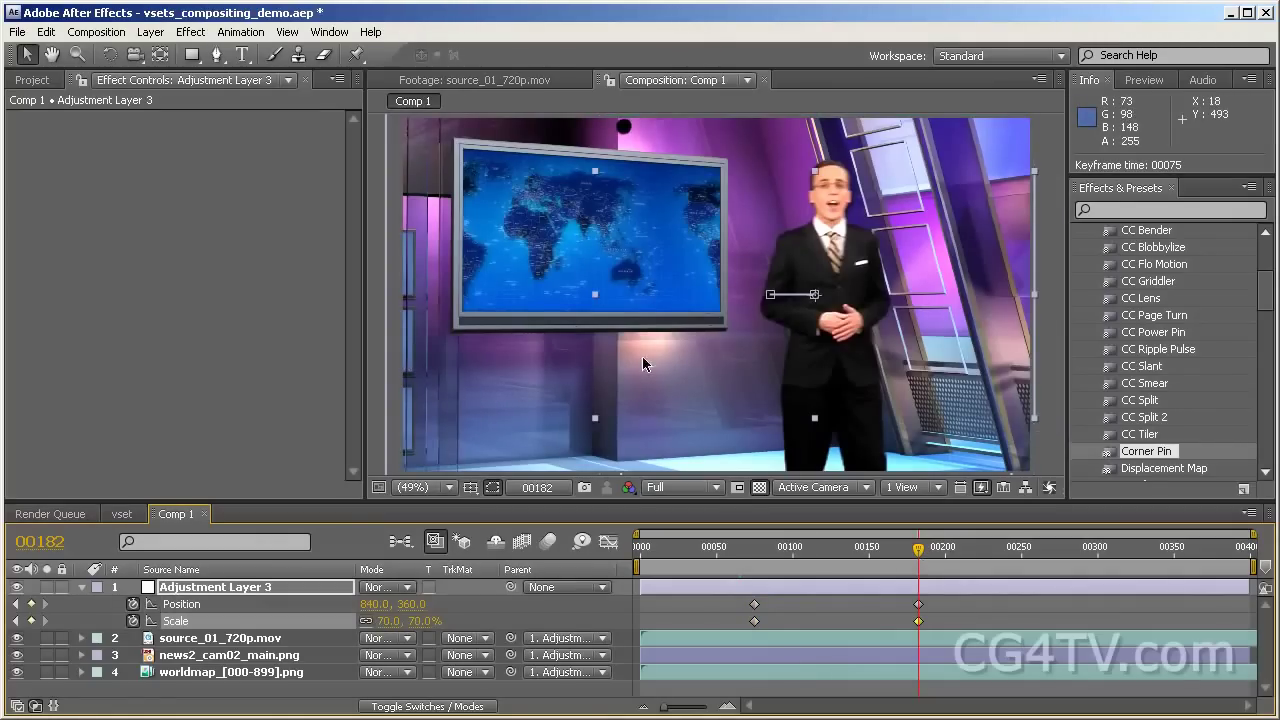
left_click_drag(970, 553, 993, 550)
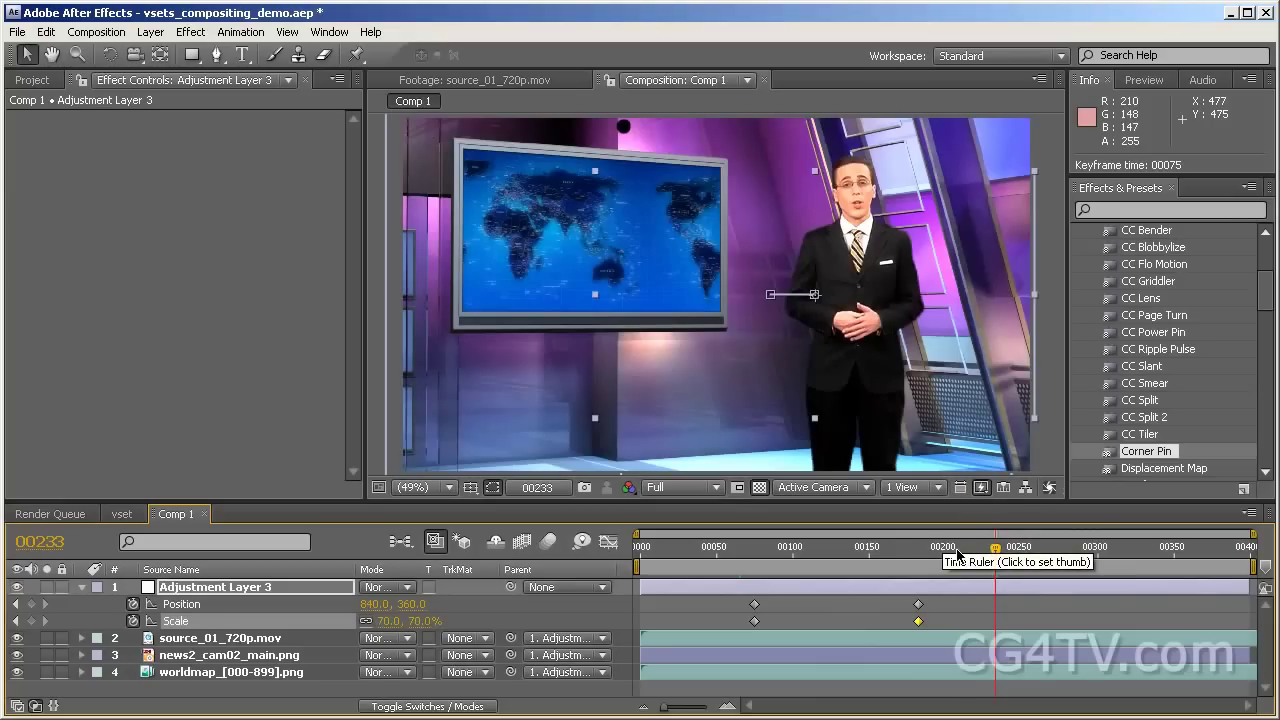